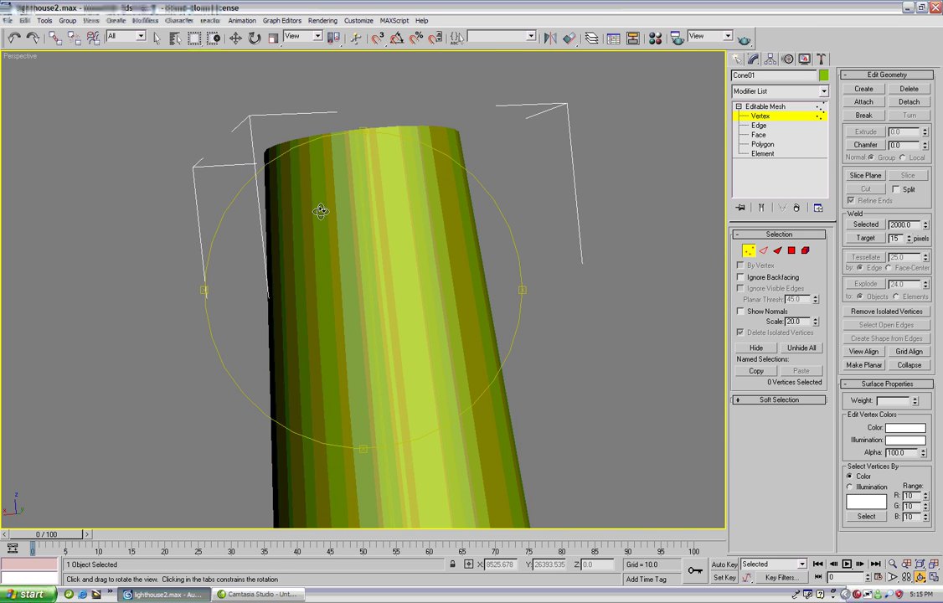
At face level with Ignore Backfacing on, select the adjacent outer wall faces across the visible side of the lighthouse tower
{"action": "right_click", "coordinate": [660, 277]}
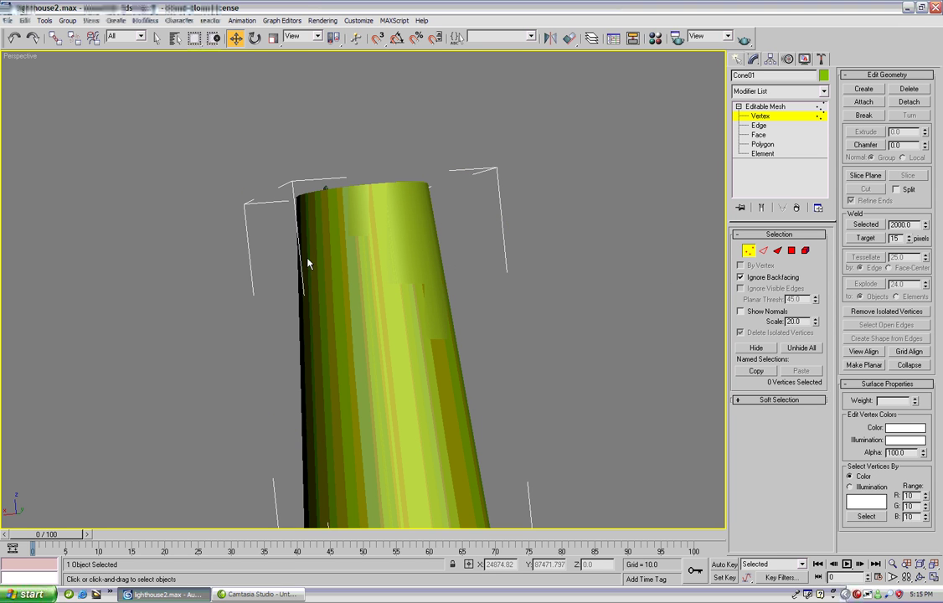
{"action": "left_click", "coordinate": [760, 136]}
{"action": "left_click", "coordinate": [348, 364]}
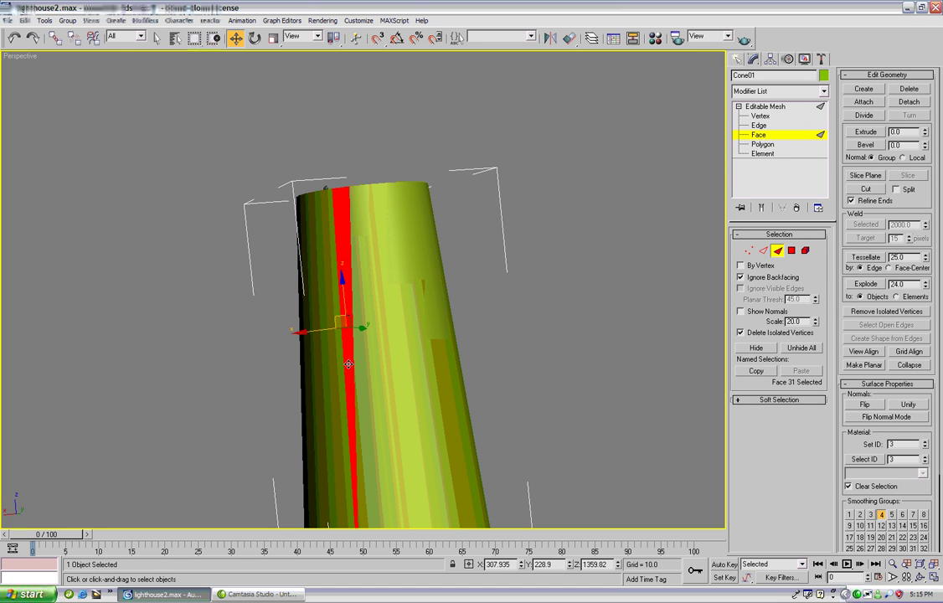
{"action": "left_click", "coordinate": [365, 363], "text": "ctrl"}
{"action": "left_click", "coordinate": [372, 363], "text": "ctrl"}
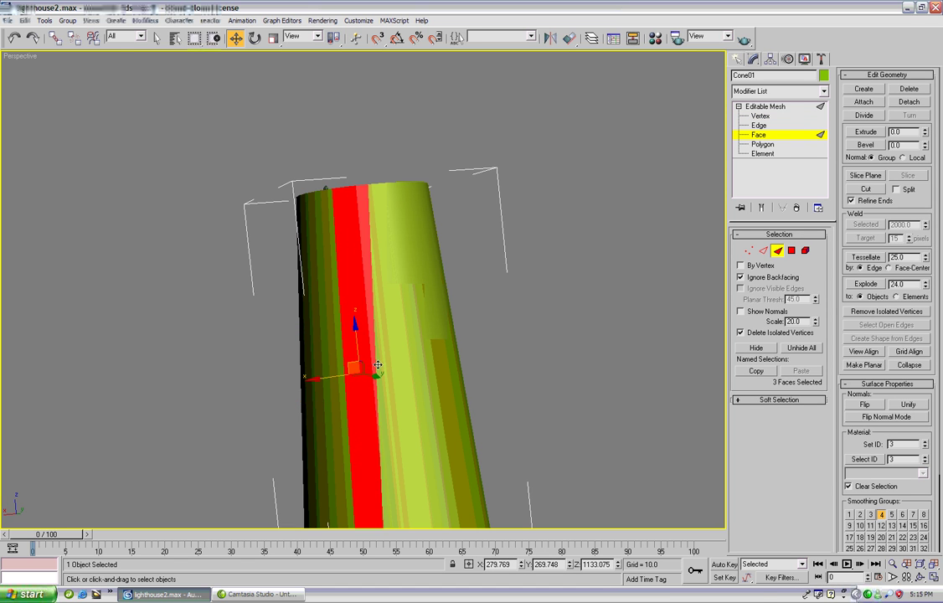
{"action": "left_click", "coordinate": [378, 365], "text": "ctrl"}
{"action": "left_click", "coordinate": [387, 354], "text": "ctrl"}
{"action": "left_click", "coordinate": [401, 356], "text": "ctrl"}
{"action": "left_click", "coordinate": [418, 356], "text": "ctrl"}
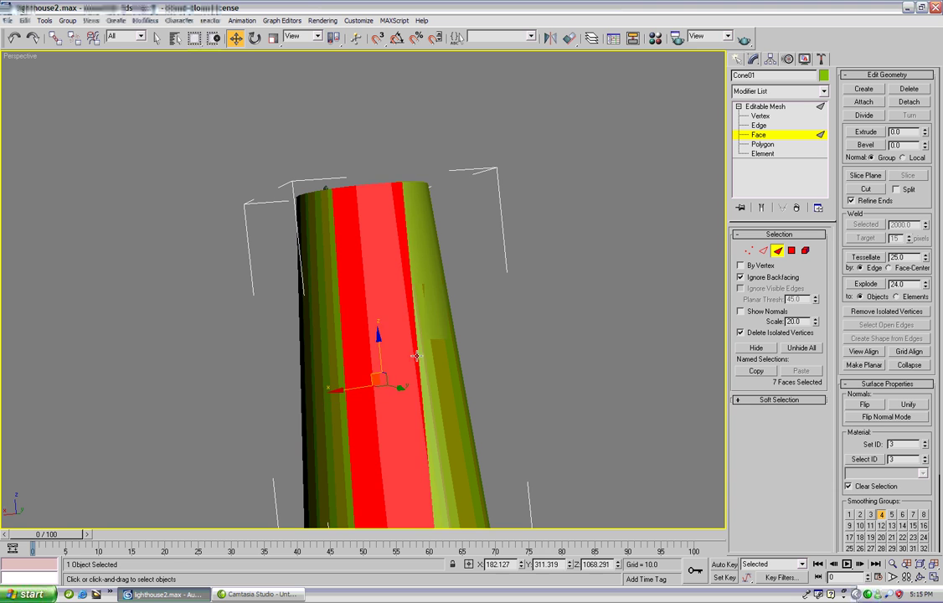
{"action": "left_click", "coordinate": [423, 358], "text": "ctrl"}
{"action": "left_click", "coordinate": [432, 357], "text": "ctrl"}
{"action": "left_click", "coordinate": [441, 359], "text": "ctrl"}
{"action": "left_click", "coordinate": [450, 359], "text": "ctrl"}
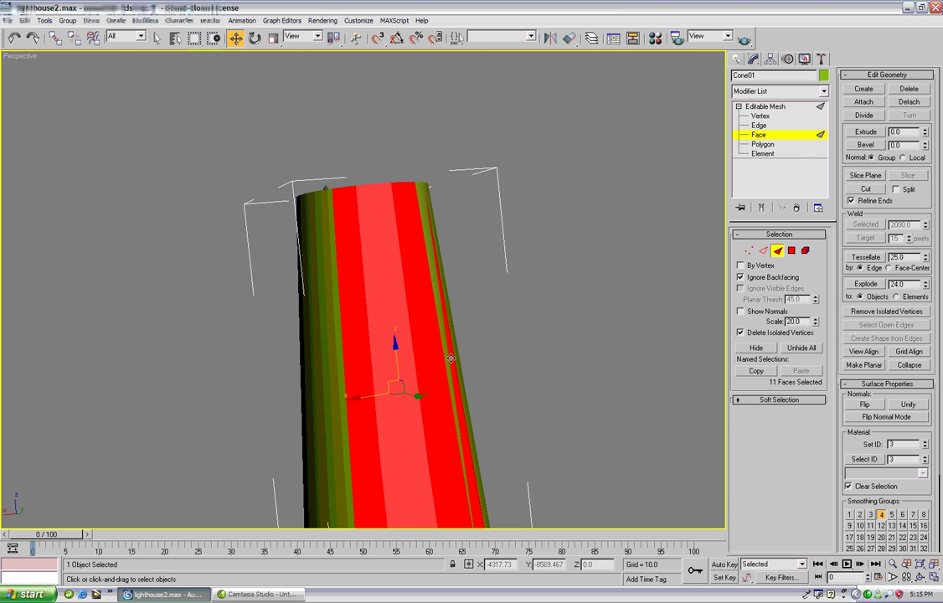
{"action": "left_click", "coordinate": [446, 350], "text": "ctrl"}
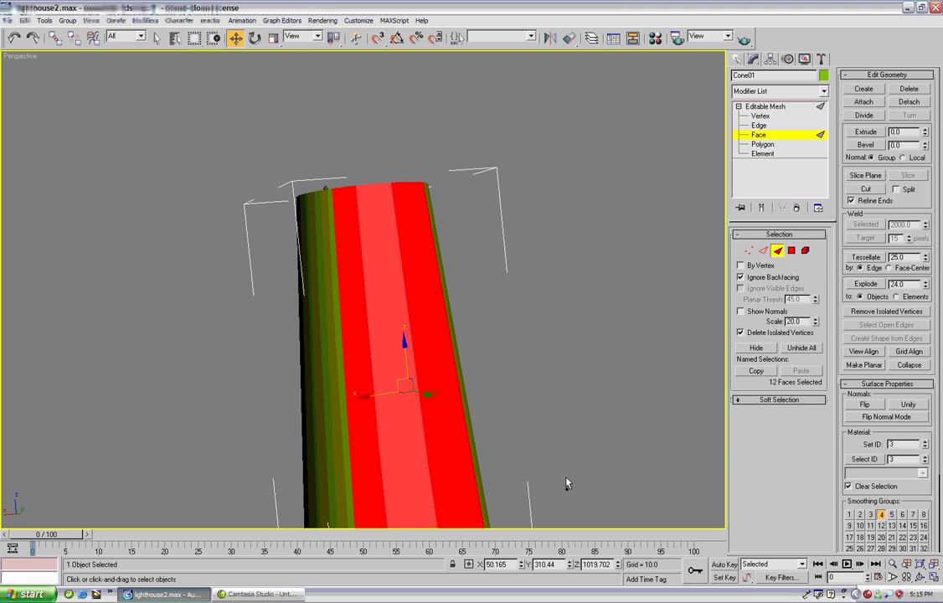
Add the outer wall faces around the next side of the tower to the selection, up to its far silhouette
{"action": "left_click", "coordinate": [920, 578]}
{"action": "left_click_drag", "start_coordinate": [562, 224], "coordinate": [586, 243]}
{"action": "left_click_drag", "start_coordinate": [379, 305], "coordinate": [463, 263]}
{"action": "right_click", "coordinate": [462, 265]}
{"action": "left_click", "coordinate": [462, 268], "text": "ctrl"}
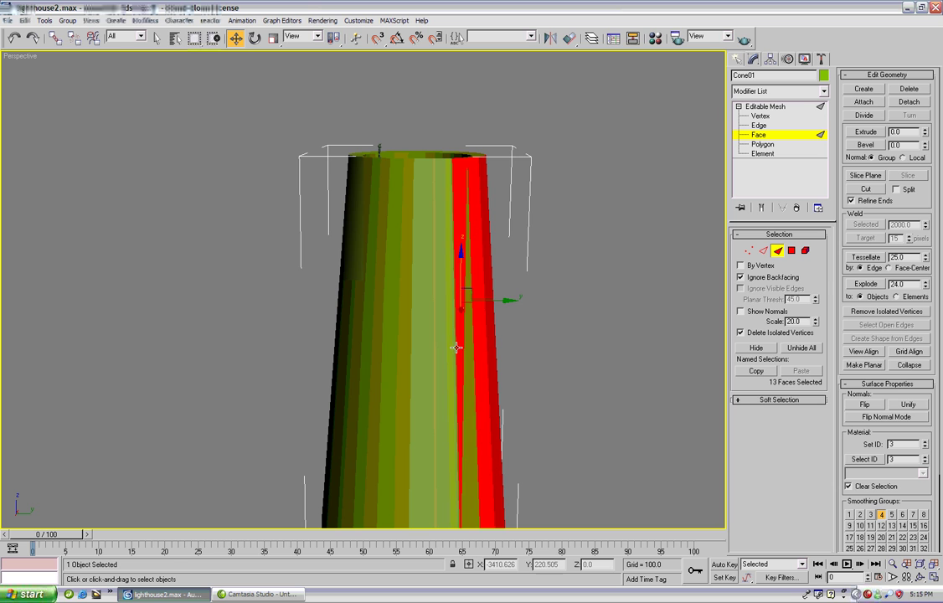
{"action": "left_click", "coordinate": [466, 375], "text": "ctrl"}
{"action": "left_click", "coordinate": [451, 373], "text": "ctrl"}
{"action": "left_click", "coordinate": [438, 375], "text": "ctrl"}
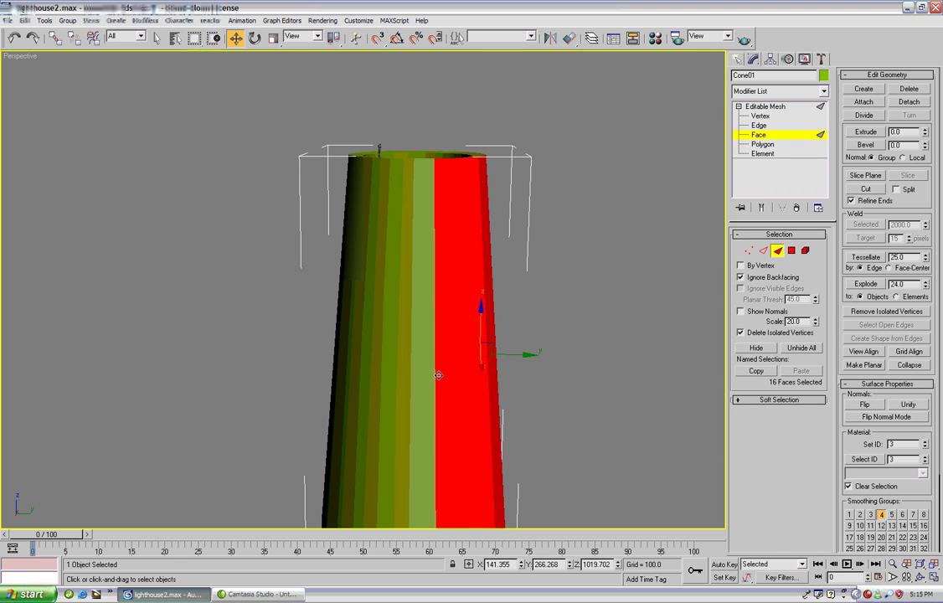
{"action": "left_click", "coordinate": [422, 373], "text": "ctrl"}
{"action": "left_click", "coordinate": [413, 369], "text": "ctrl"}
{"action": "left_click", "coordinate": [400, 370], "text": "ctrl"}
{"action": "left_click", "coordinate": [385, 369], "text": "ctrl"}
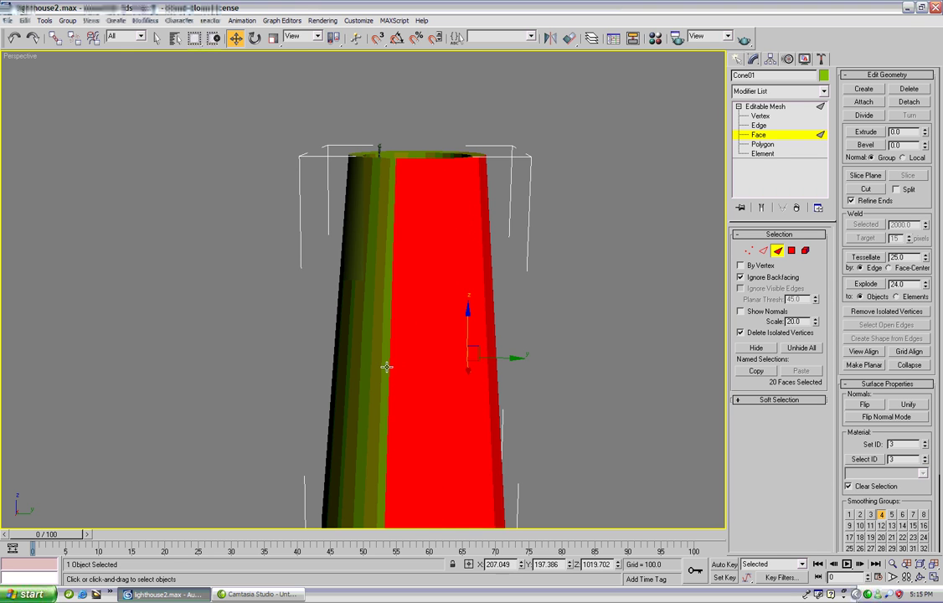
{"action": "left_click", "coordinate": [376, 362], "text": "ctrl"}
{"action": "left_click", "coordinate": [377, 364], "text": "ctrl"}
{"action": "left_click", "coordinate": [362, 364], "text": "ctrl"}
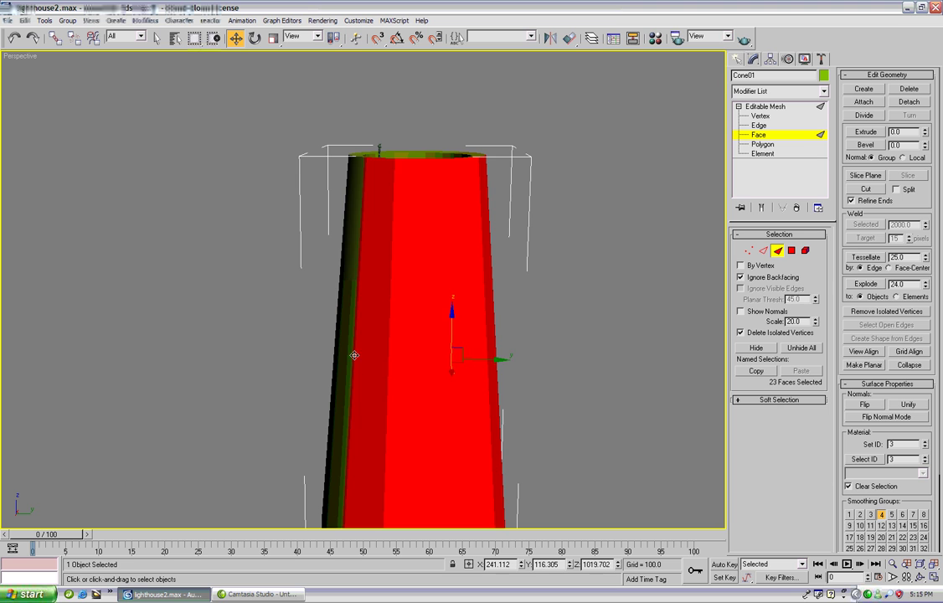
{"action": "left_click", "coordinate": [347, 351], "text": "ctrl"}
{"action": "left_click", "coordinate": [343, 351], "text": "ctrl"}
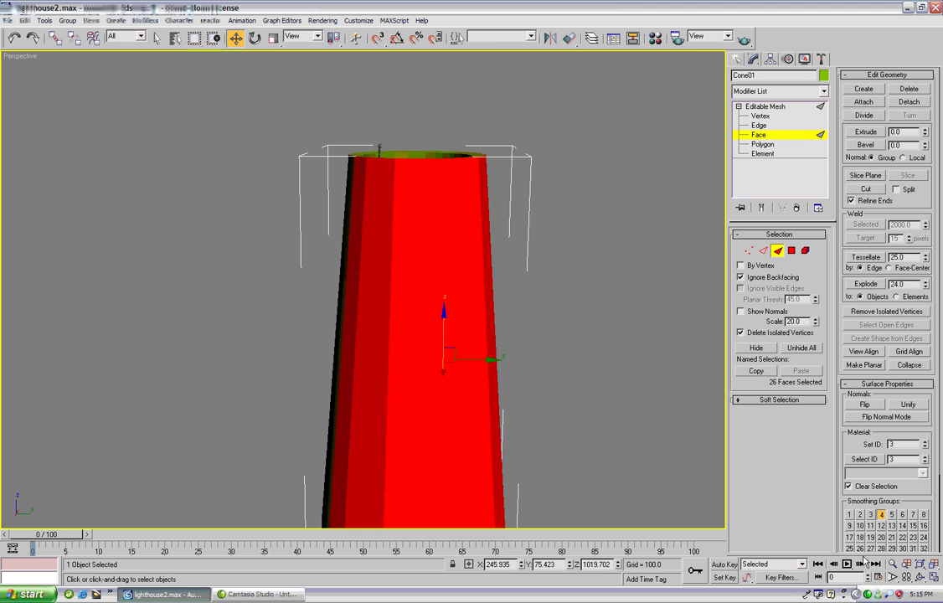
Extend the face selection around the tower's third side, covering its full-height outer wall strips
{"action": "left_click", "coordinate": [921, 580]}
{"action": "left_click_drag", "start_coordinate": [455, 339], "coordinate": [585, 355]}
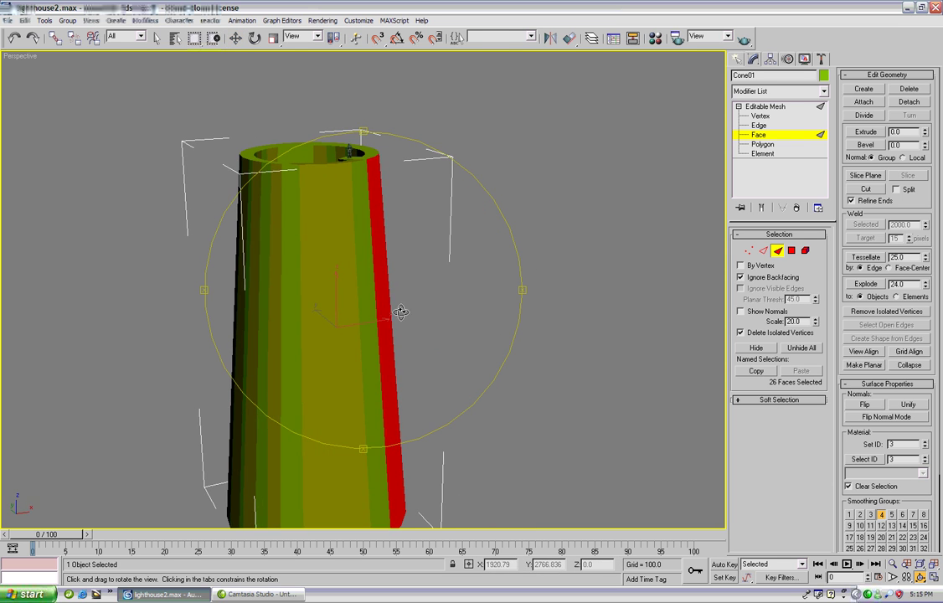
{"action": "right_click", "coordinate": [364, 302]}
{"action": "left_click", "coordinate": [365, 301], "text": "ctrl"}
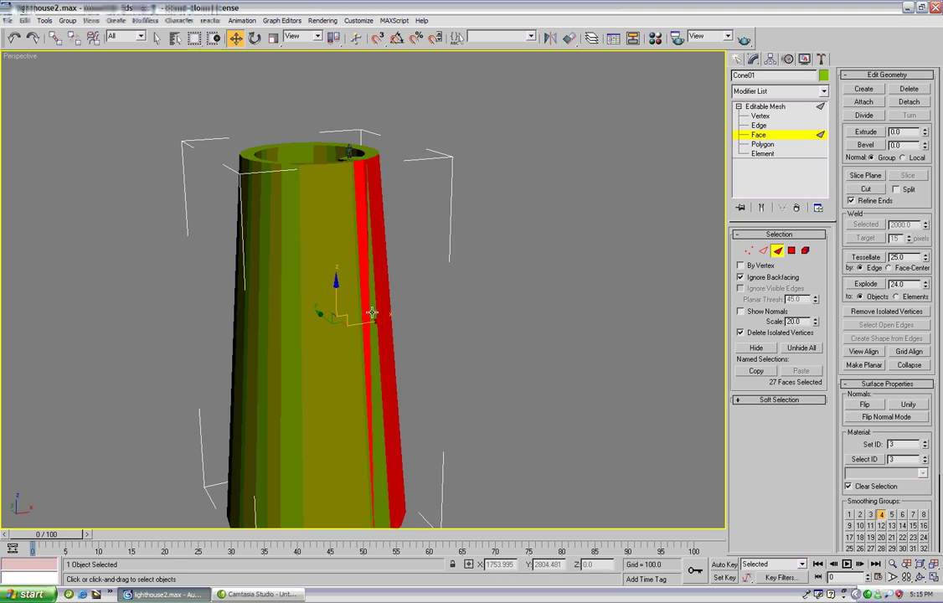
{"action": "left_click", "coordinate": [366, 316], "text": "ctrl"}
{"action": "left_click", "coordinate": [352, 316], "text": "ctrl"}
{"action": "left_click", "coordinate": [340, 316], "text": "ctrl"}
{"action": "left_click", "coordinate": [333, 314], "text": "ctrl"}
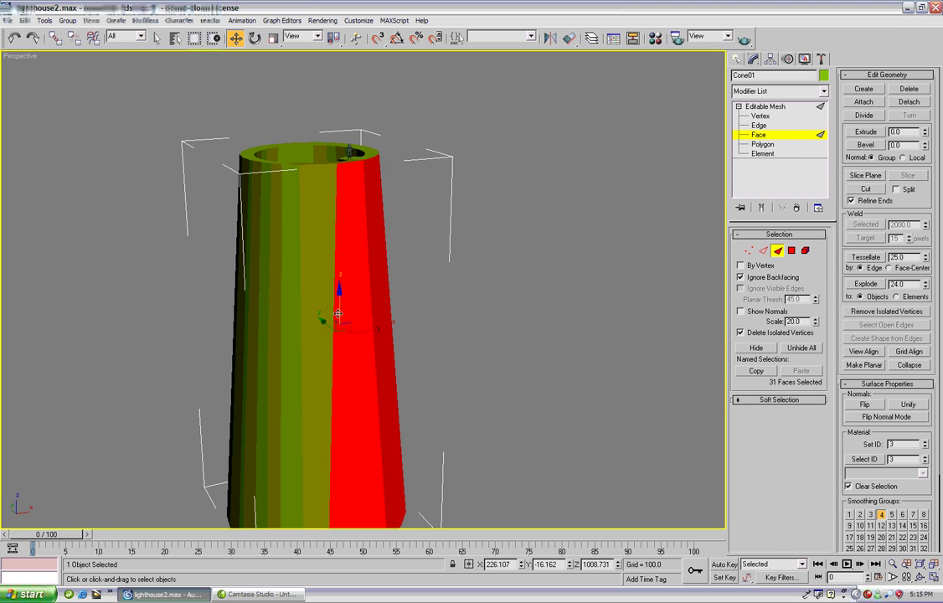
{"action": "left_click", "coordinate": [326, 314], "text": "ctrl"}
{"action": "left_click", "coordinate": [319, 314], "text": "ctrl"}
{"action": "left_click", "coordinate": [311, 313], "text": "ctrl"}
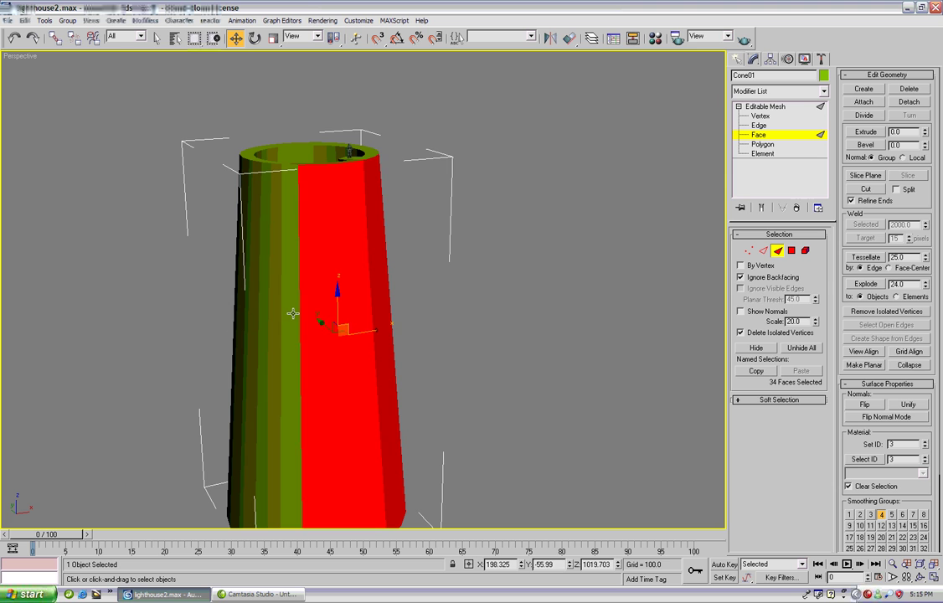
{"action": "left_click", "coordinate": [285, 313], "text": "ctrl"}
{"action": "left_click", "coordinate": [273, 311], "text": "ctrl"}
{"action": "left_click", "coordinate": [266, 310], "text": "ctrl"}
{"action": "left_click", "coordinate": [255, 304], "text": "ctrl"}
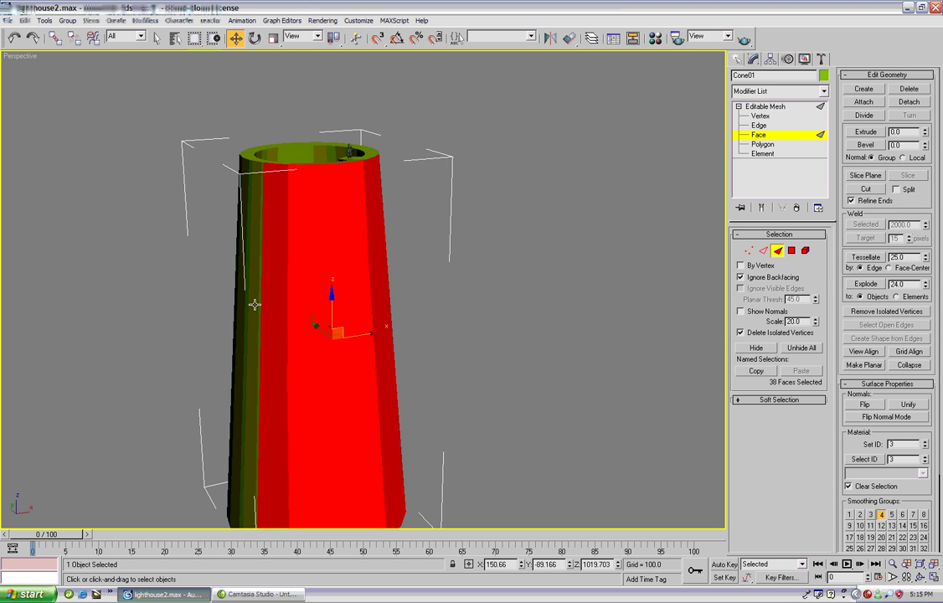
{"action": "left_click", "coordinate": [253, 305], "text": "ctrl"}
{"action": "left_click", "coordinate": [255, 309], "text": "ctrl"}
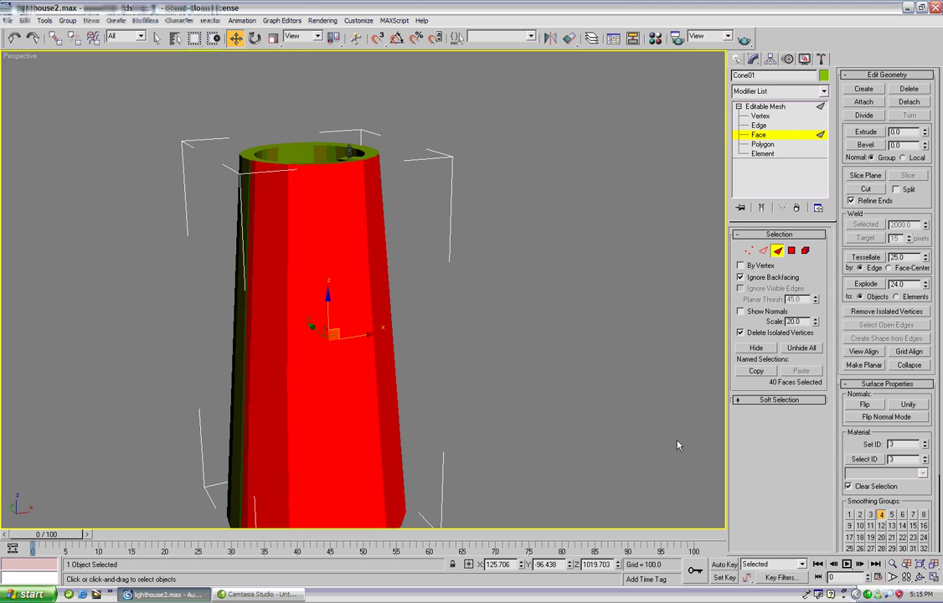
Add the remaining outer wall faces to the selection and hide the tower's entire outer wall
{"action": "left_click", "coordinate": [920, 577]}
{"action": "left_click_drag", "start_coordinate": [403, 344], "coordinate": [441, 332]}
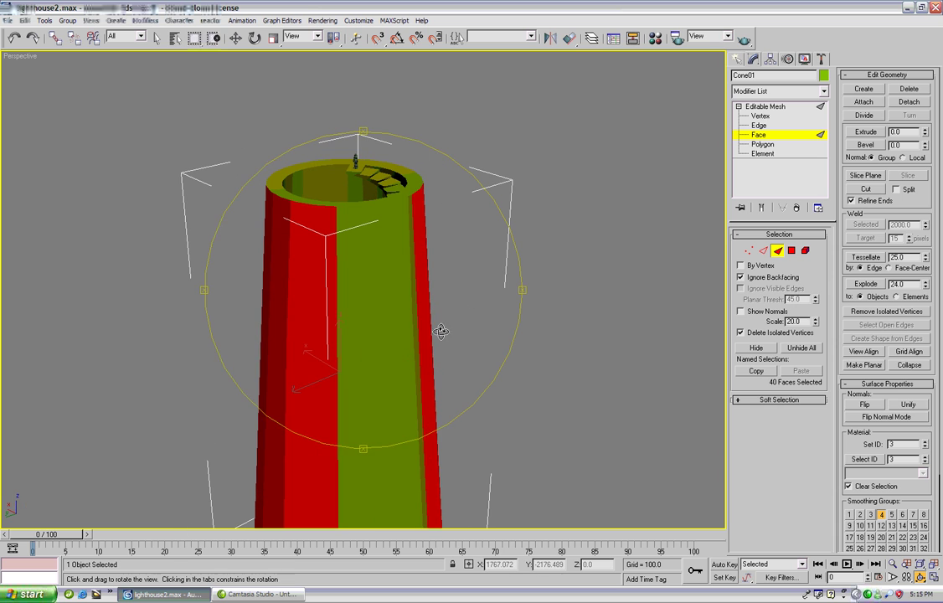
{"action": "right_click", "coordinate": [389, 311]}
{"action": "left_click", "coordinate": [344, 304], "text": "ctrl"}
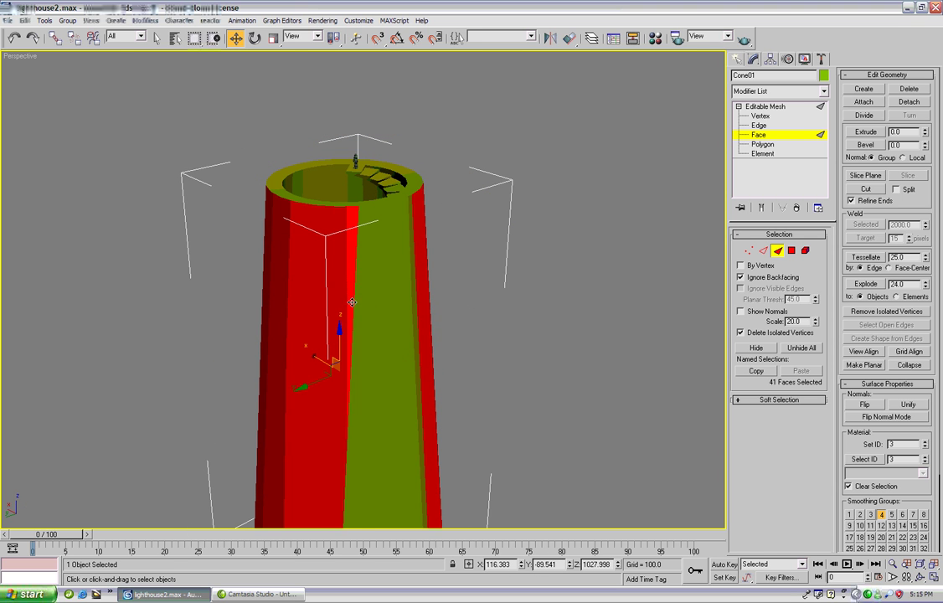
{"action": "left_click", "coordinate": [355, 304], "text": "ctrl"}
{"action": "left_click", "coordinate": [367, 304], "text": "ctrl"}
{"action": "left_click", "coordinate": [379, 305], "text": "ctrl"}
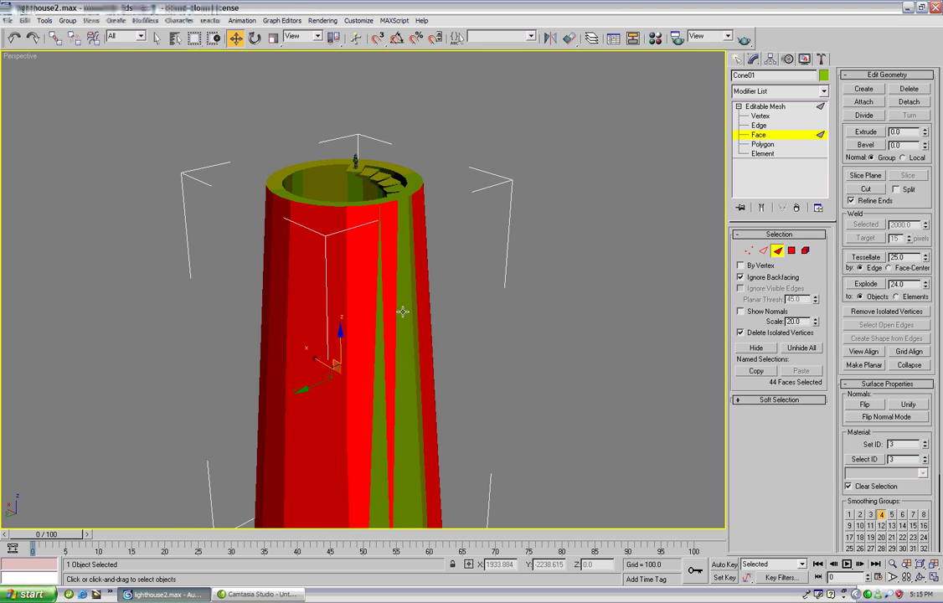
{"action": "left_click", "coordinate": [402, 312], "text": "ctrl"}
{"action": "left_click", "coordinate": [418, 412], "text": "ctrl"}
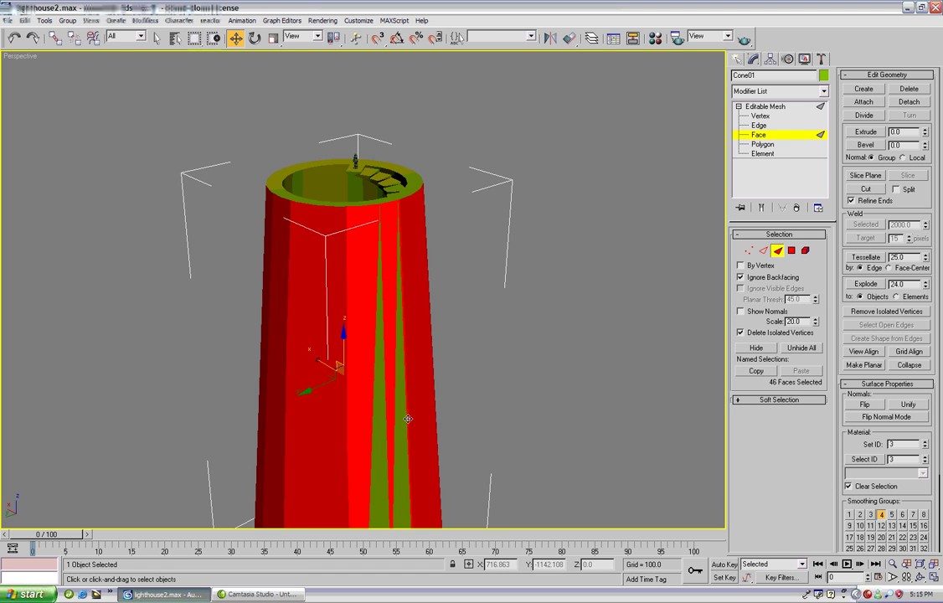
{"action": "left_click_drag", "start_coordinate": [399, 421], "coordinate": [394, 423], "text": "ctrl"}
{"action": "left_click", "coordinate": [379, 426], "text": "ctrl"}
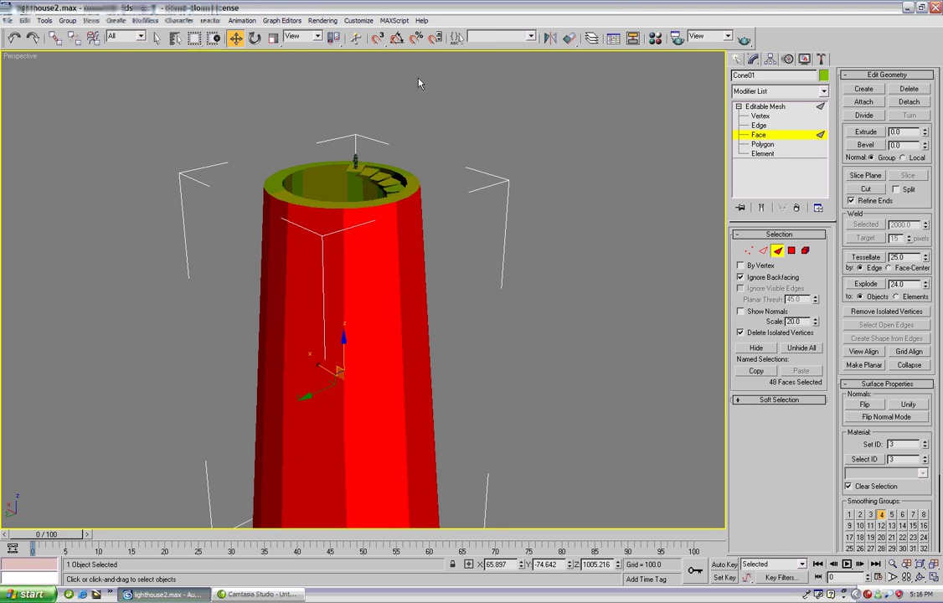
{"action": "left_click", "coordinate": [764, 348]}
{"action": "middle_click_drag", "start_coordinate": [542, 359], "coordinate": [522, 250]}
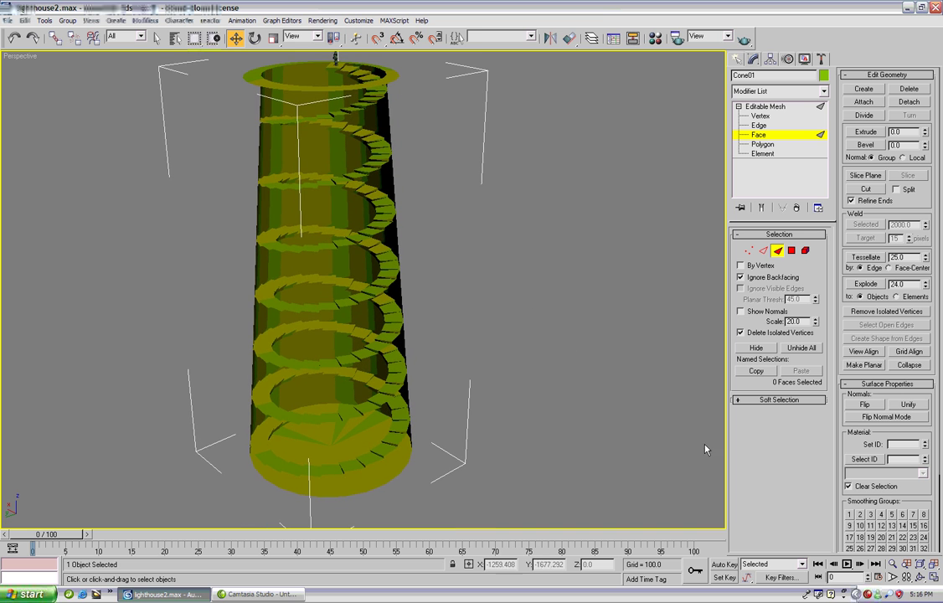
Try to select the disc faces beneath the tower's base by region with Ignore Backfacing on
{"action": "left_click", "coordinate": [921, 578]}
{"action": "left_click_drag", "start_coordinate": [352, 309], "coordinate": [280, 327]}
{"action": "left_click_drag", "start_coordinate": [321, 383], "coordinate": [374, 261]}
{"action": "scroll", "coordinate": [372, 272], "scroll_direction": "up", "scroll_amount": 3}
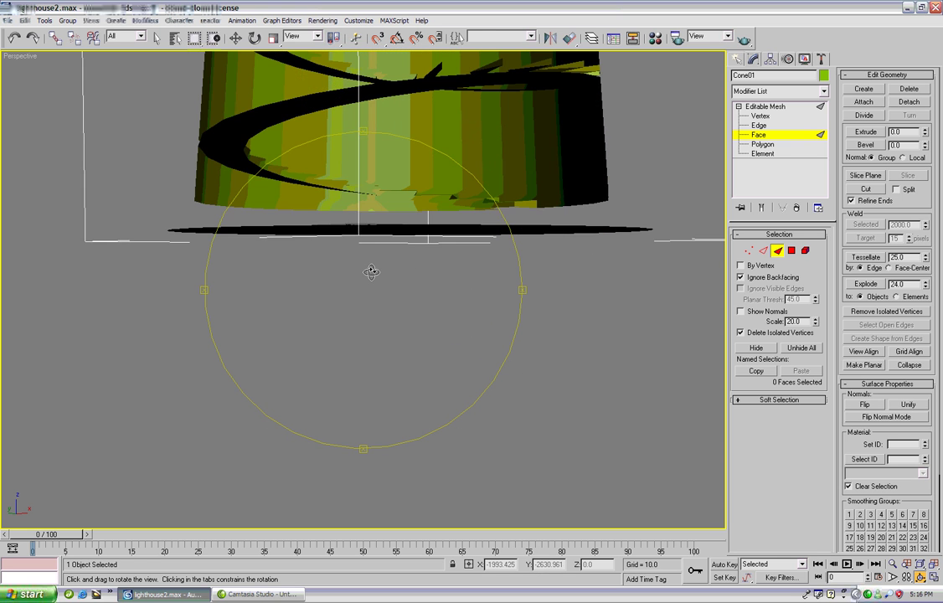
{"action": "scroll", "coordinate": [369, 279], "scroll_direction": "down", "scroll_amount": 3}
{"action": "key", "text": "w"}
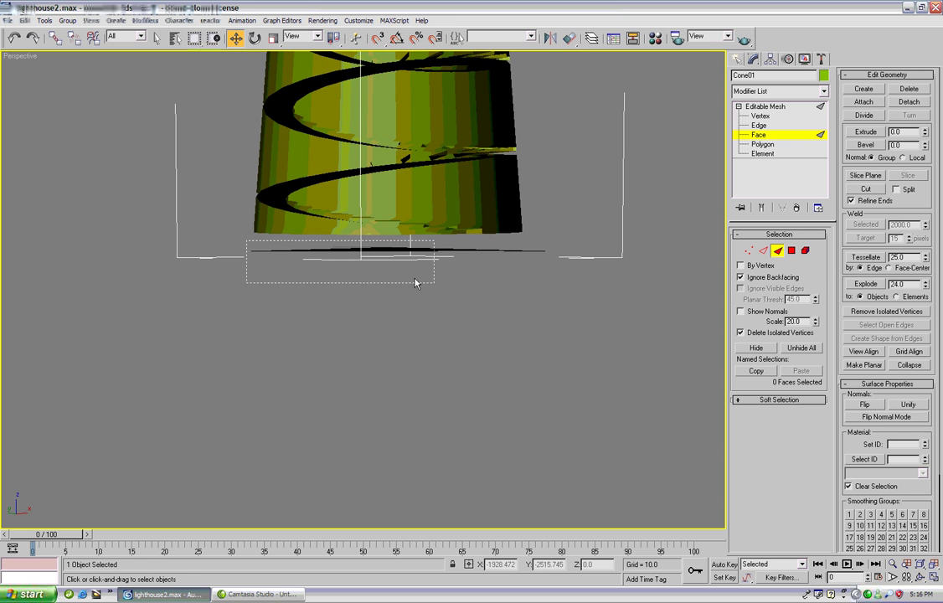
{"action": "left_click_drag", "start_coordinate": [600, 320], "coordinate": [600, 322]}
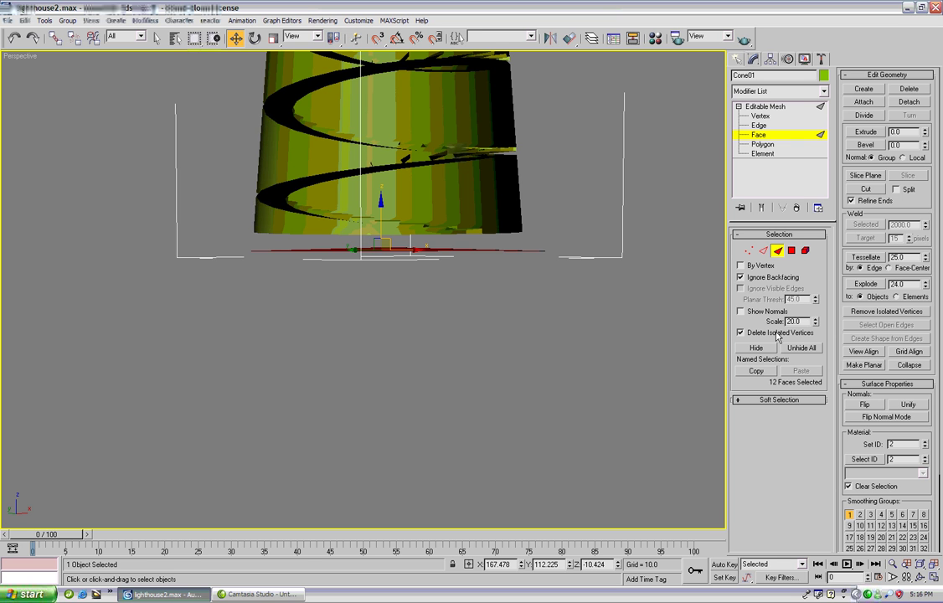
{"action": "left_click", "coordinate": [925, 581]}
{"action": "left_click_drag", "start_coordinate": [440, 339], "coordinate": [411, 325]}
{"action": "right_click", "coordinate": [430, 308]}
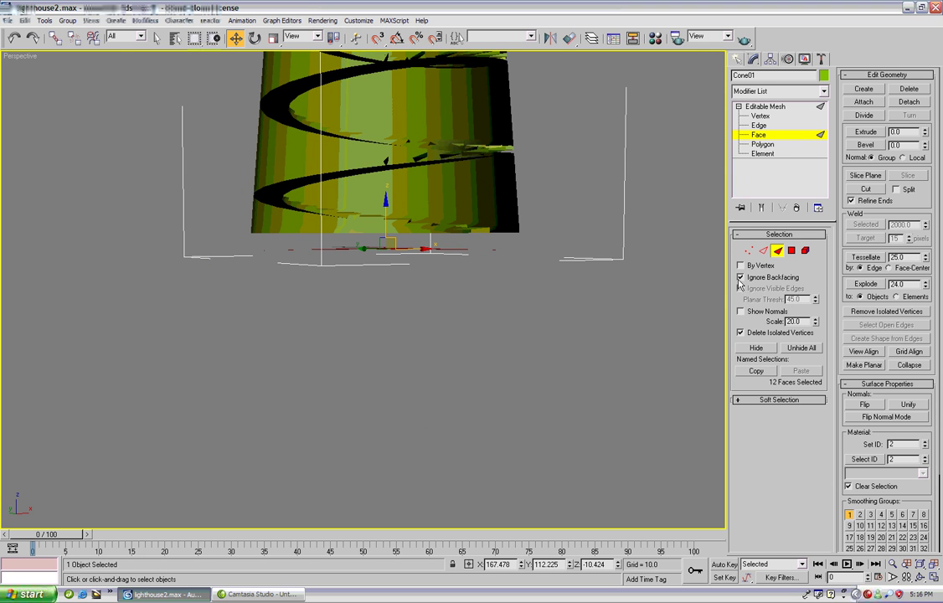
Reselect the base disc faces by region with Ignore Backfacing off and hide them
{"action": "left_click_drag", "start_coordinate": [243, 240], "coordinate": [399, 353]}
{"action": "left_click", "coordinate": [922, 579]}
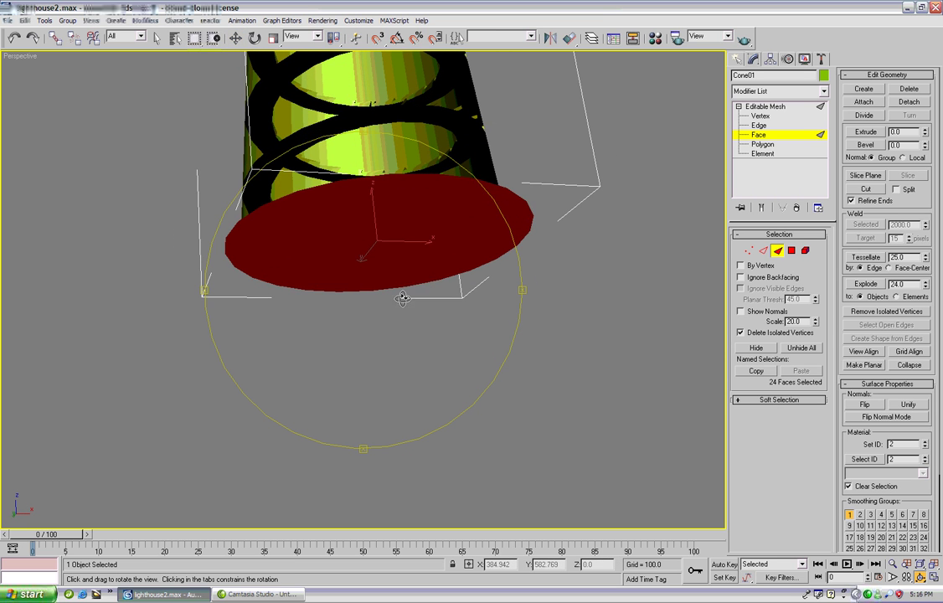
{"action": "key", "text": "w"}
{"action": "left_click", "coordinate": [756, 348]}
{"action": "scroll", "coordinate": [295, 204], "scroll_direction": "down", "scroll_amount": 1}
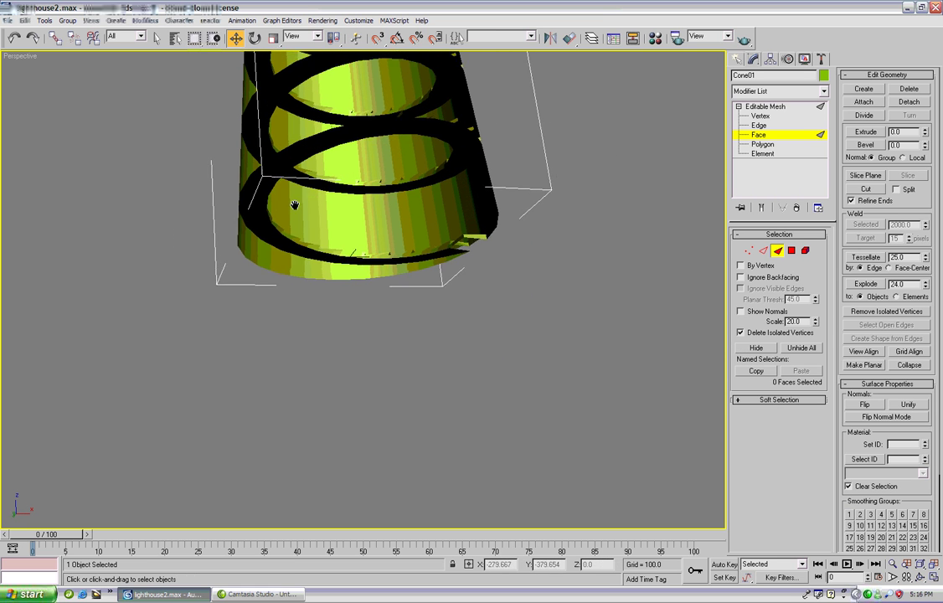
Switch to vertex level and select the centre vertex of the floor inside the tower's base
{"action": "middle_click_drag", "start_coordinate": [373, 245], "coordinate": [411, 390]}
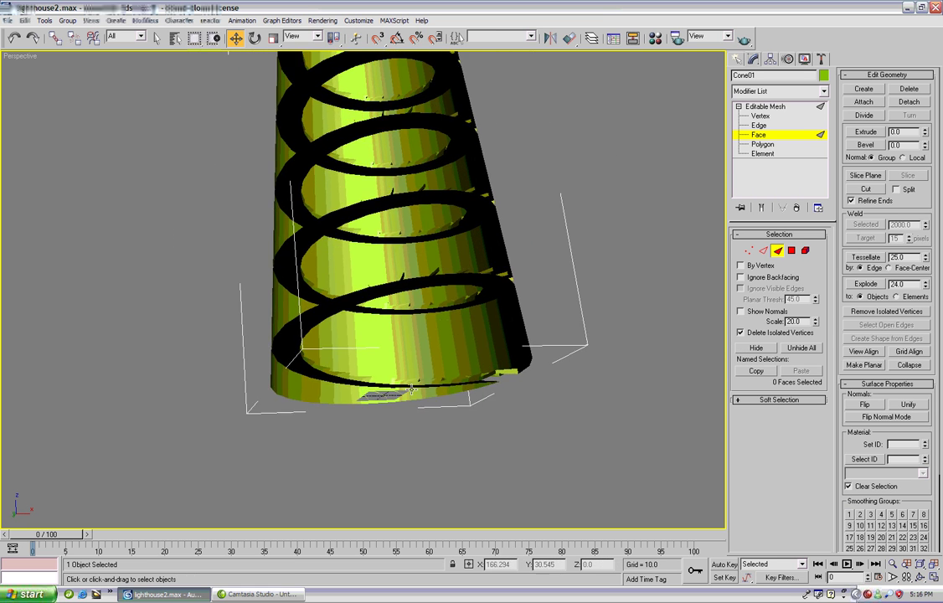
{"action": "left_click", "coordinate": [920, 578]}
{"action": "left_click_drag", "start_coordinate": [394, 305], "coordinate": [414, 264]}
{"action": "scroll", "coordinate": [343, 269], "scroll_direction": "up", "scroll_amount": 5}
{"action": "right_click", "coordinate": [414, 264]}
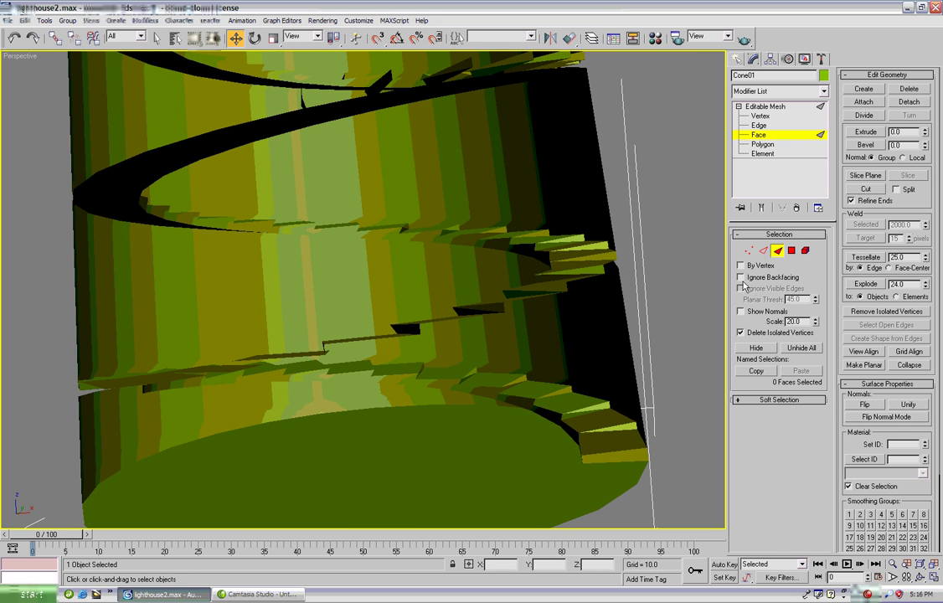
{"action": "key", "text": "1"}
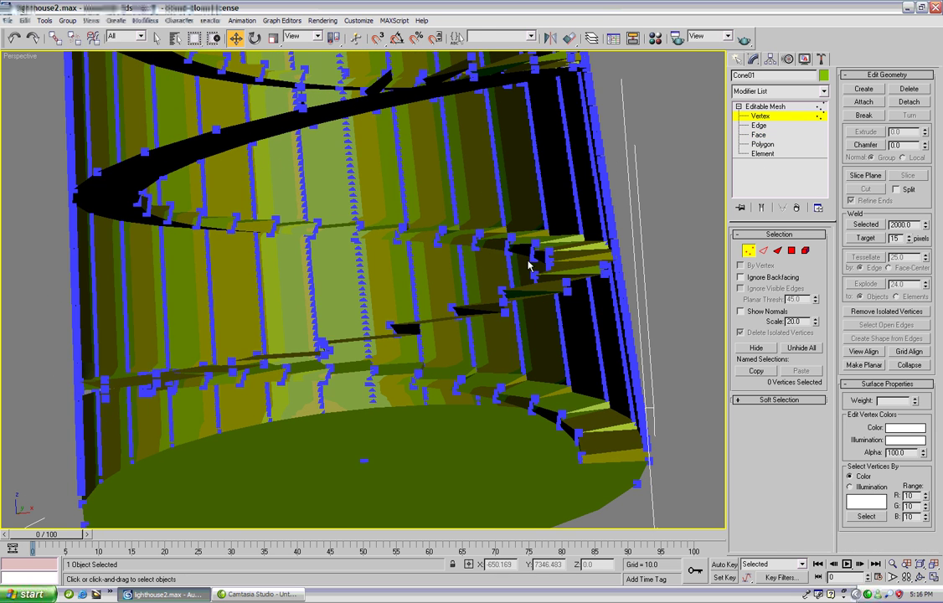
{"action": "middle_click_drag", "start_coordinate": [542, 162], "coordinate": [509, 220]}
{"action": "scroll", "coordinate": [585, 214], "scroll_direction": "up", "scroll_amount": 6}
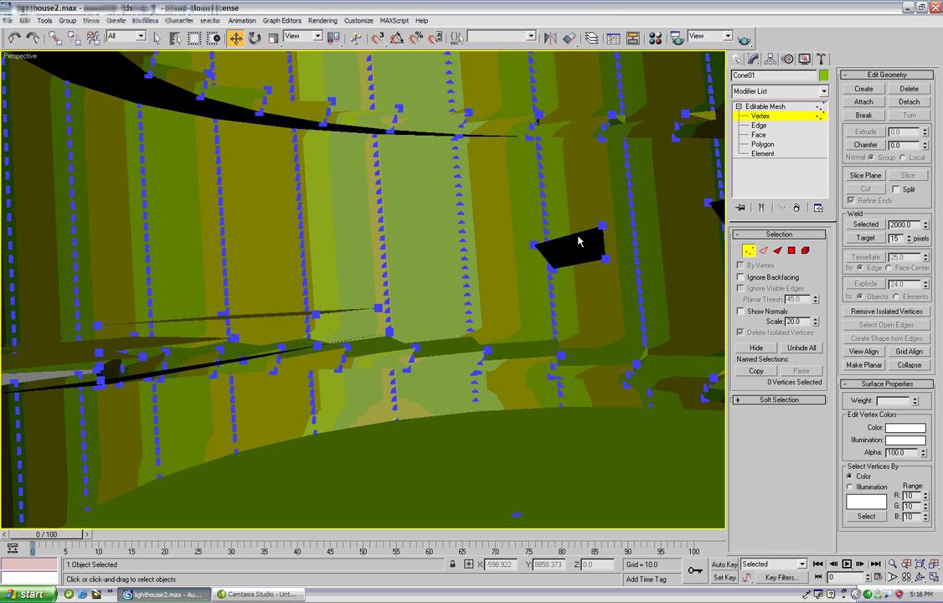
{"action": "middle_click_drag", "start_coordinate": [514, 366], "coordinate": [498, 247]}
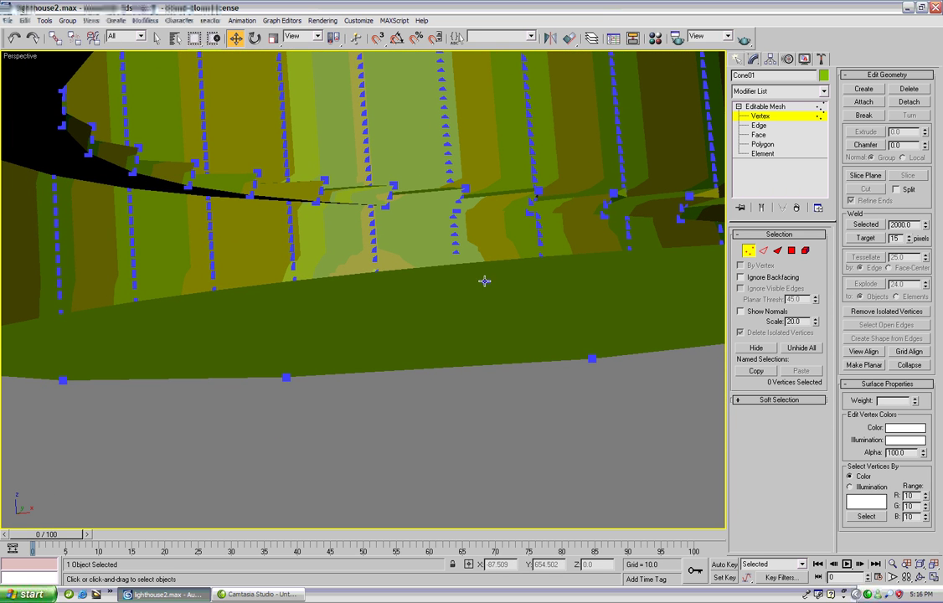
{"action": "left_click", "coordinate": [484, 280]}
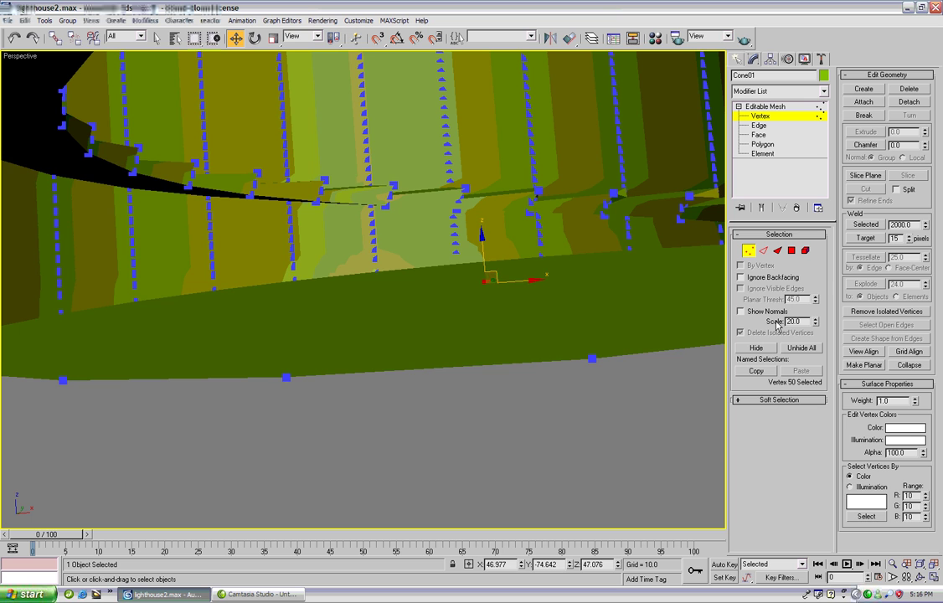
Hide the selected centre vertex of the floor inside the tower's base
{"action": "left_click", "coordinate": [769, 350]}
{"action": "scroll", "coordinate": [459, 236], "scroll_direction": "down", "scroll_amount": 1}
{"action": "middle_click_drag", "start_coordinate": [458, 236], "coordinate": [570, 293]}
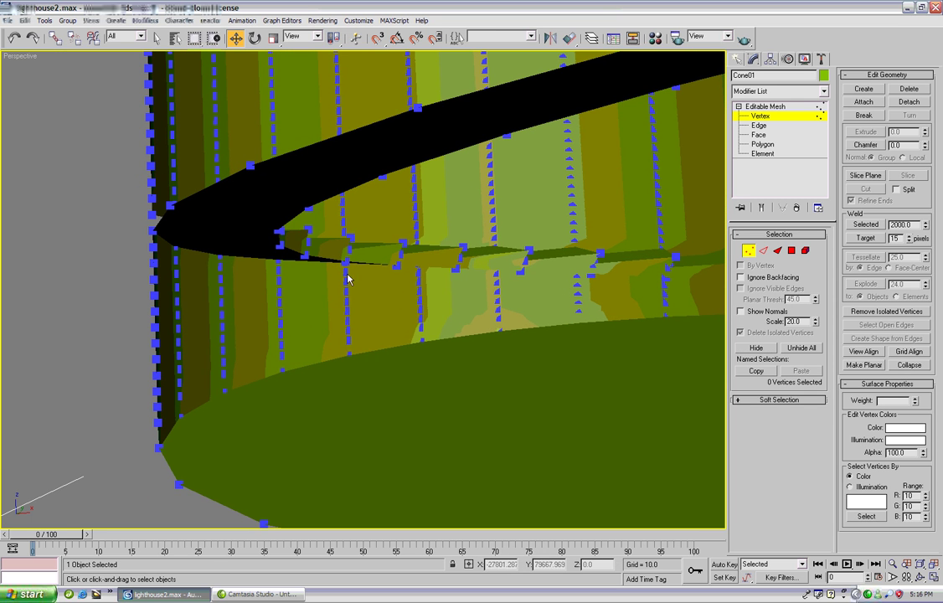
Weld the column of six inner-wall vertices below the stair edge into one and target-weld it to the stair-edge vertex above
{"action": "left_click", "coordinate": [920, 578]}
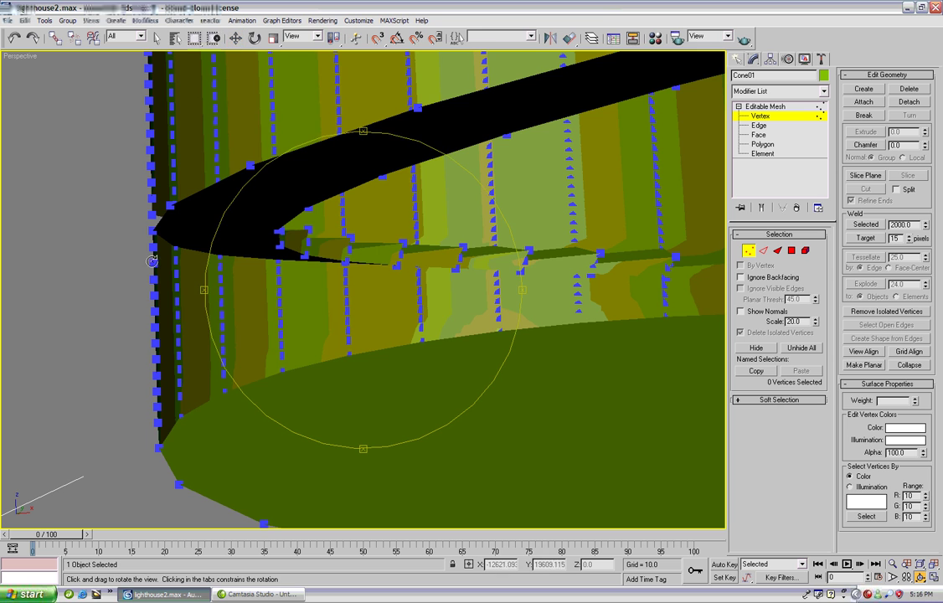
{"action": "left_click_drag", "start_coordinate": [154, 256], "coordinate": [242, 268]}
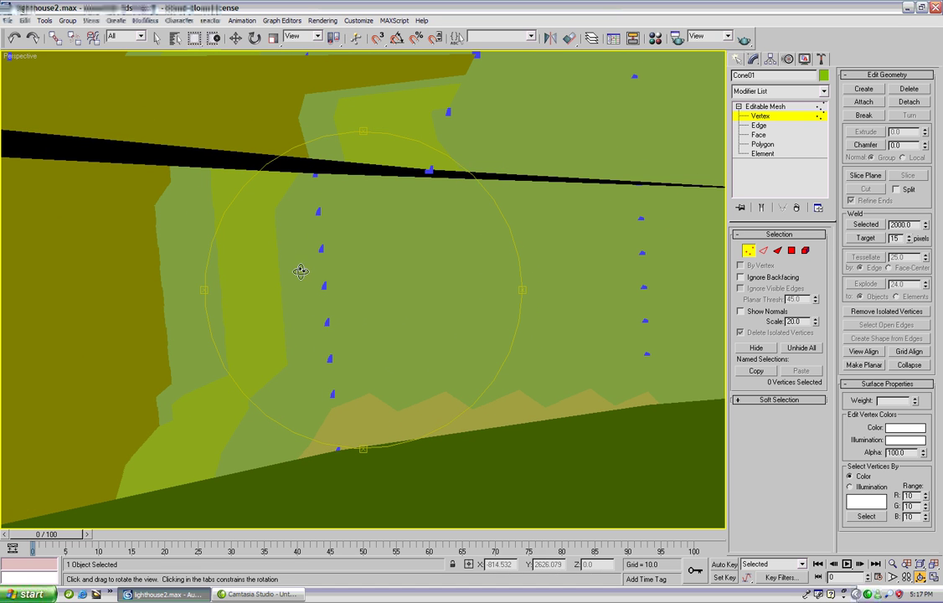
{"action": "right_click", "coordinate": [312, 208]}
{"action": "left_click_drag", "start_coordinate": [302, 201], "coordinate": [396, 417]}
{"action": "middle_click_drag", "start_coordinate": [426, 271], "coordinate": [427, 271]}
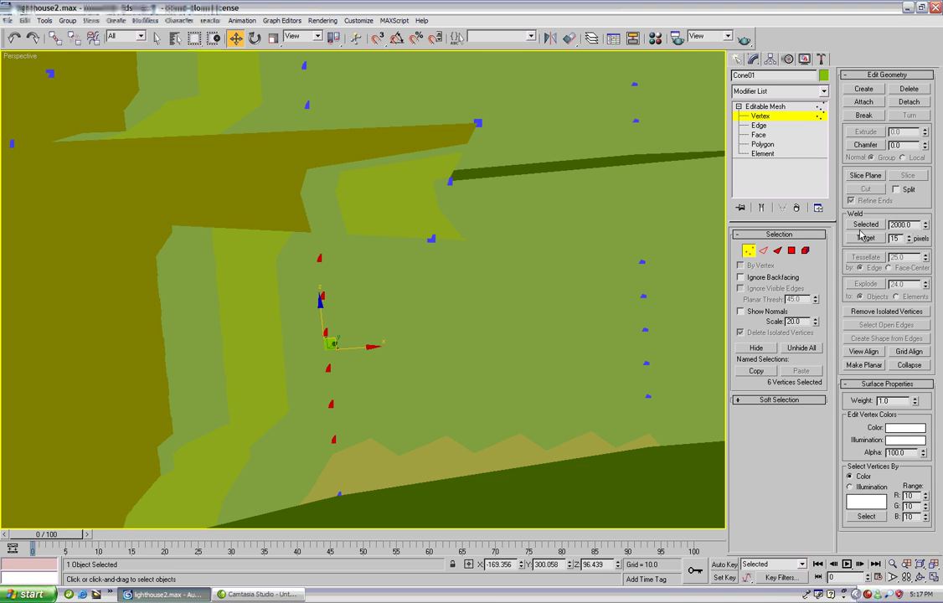
{"action": "left_click", "coordinate": [866, 225]}
{"action": "middle_click_drag", "start_coordinate": [450, 260], "coordinate": [434, 215]}
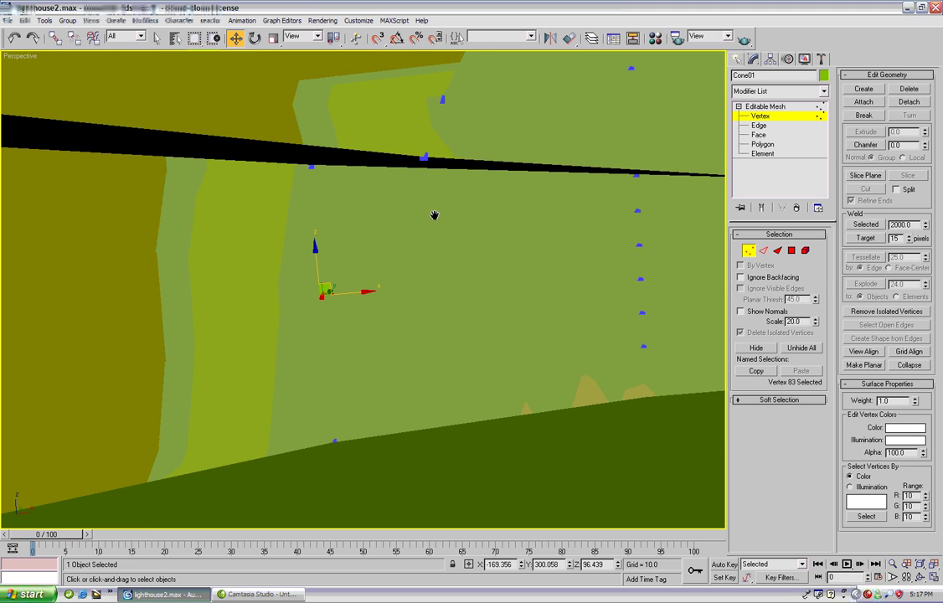
{"action": "left_click", "coordinate": [865, 239]}
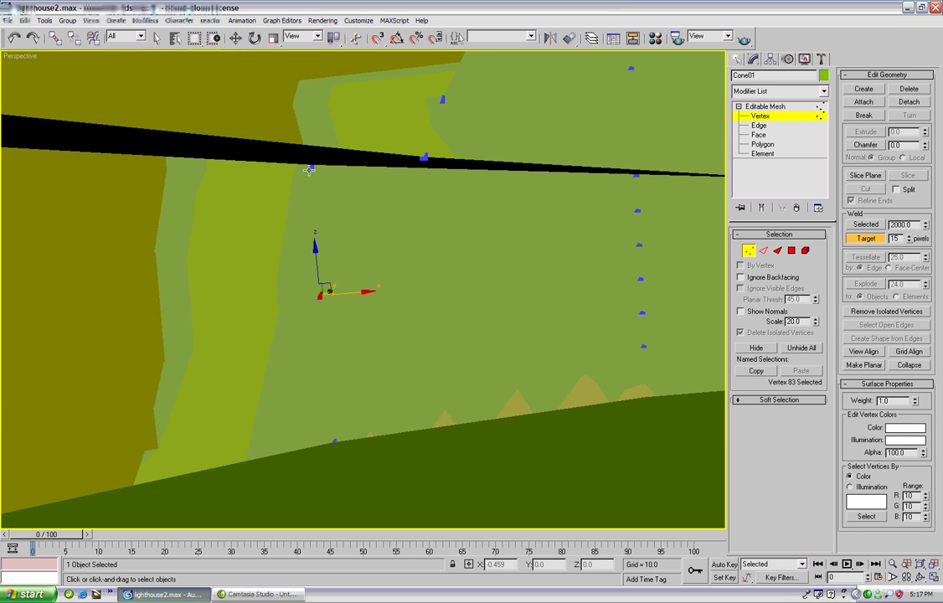
{"action": "left_click_drag", "start_coordinate": [321, 293], "coordinate": [311, 167]}
Turn on Ignore Backfacing and weld the next column's five inner-wall vertices between floor and stair edge into one
{"action": "middle_click_drag", "start_coordinate": [485, 194], "coordinate": [318, 163]}
{"action": "left_click_drag", "start_coordinate": [383, 319], "coordinate": [385, 317]}
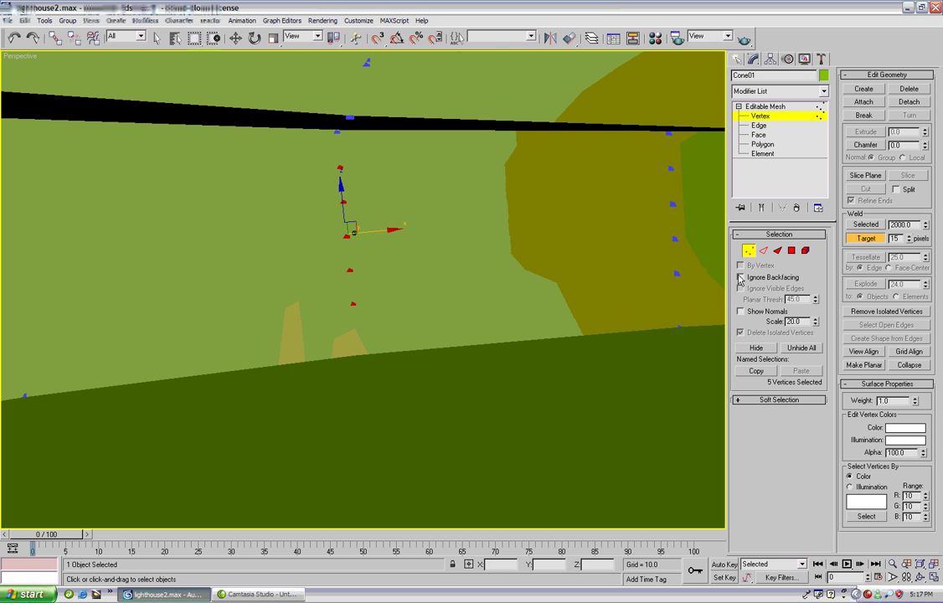
{"action": "scroll", "coordinate": [521, 314], "scroll_direction": "down", "scroll_amount": 5}
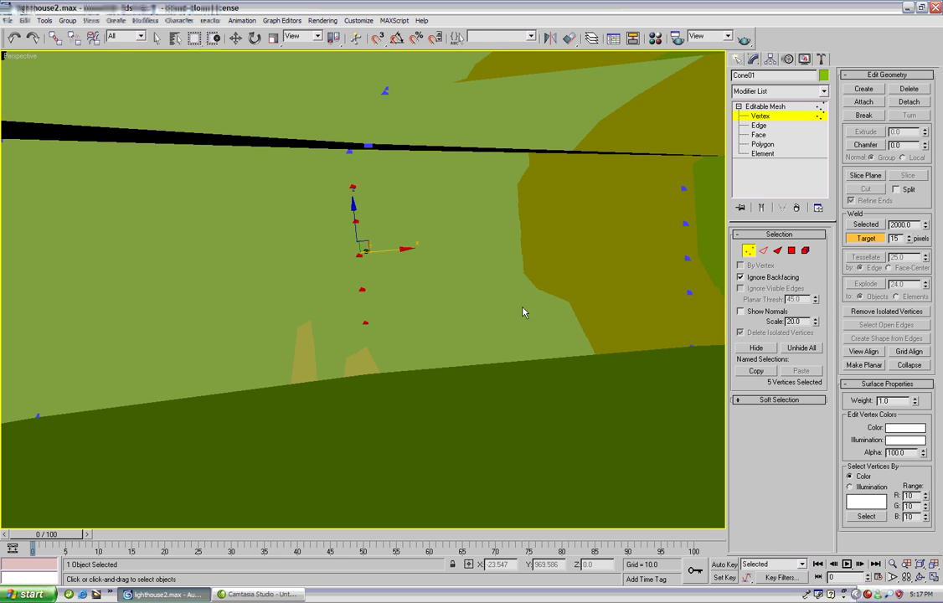
{"action": "scroll", "coordinate": [512, 298], "scroll_direction": "up", "scroll_amount": 2}
{"action": "scroll", "coordinate": [356, 339], "scroll_direction": "down", "scroll_amount": 5}
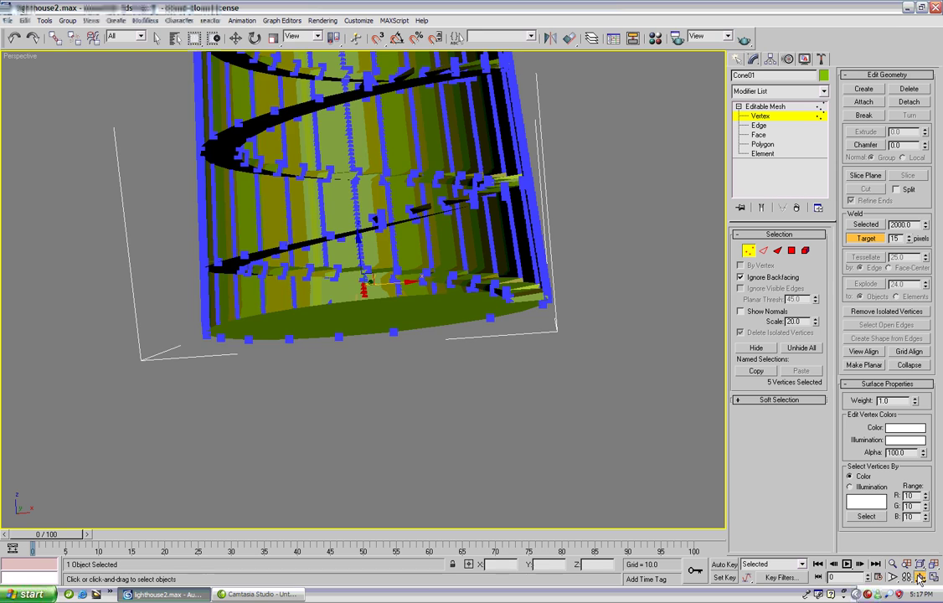
{"action": "middle_click_drag", "start_coordinate": [407, 314], "coordinate": [358, 266], "text": "alt"}
{"action": "scroll", "coordinate": [404, 327], "scroll_direction": "up", "scroll_amount": 10}
{"action": "scroll", "coordinate": [383, 312], "scroll_direction": "up", "scroll_amount": 3}
{"action": "right_click", "coordinate": [376, 262]}
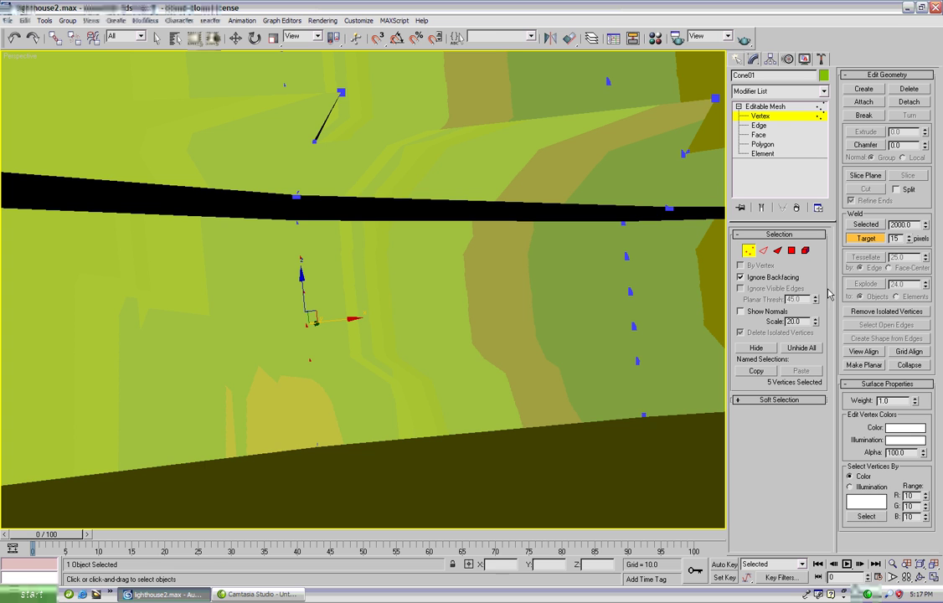
{"action": "left_click", "coordinate": [879, 227]}
Try to move the merged wall vertex up to the stair-edge vertex with the Move tool, and undo the move
{"action": "middle_click_drag", "start_coordinate": [498, 229], "coordinate": [578, 219]}
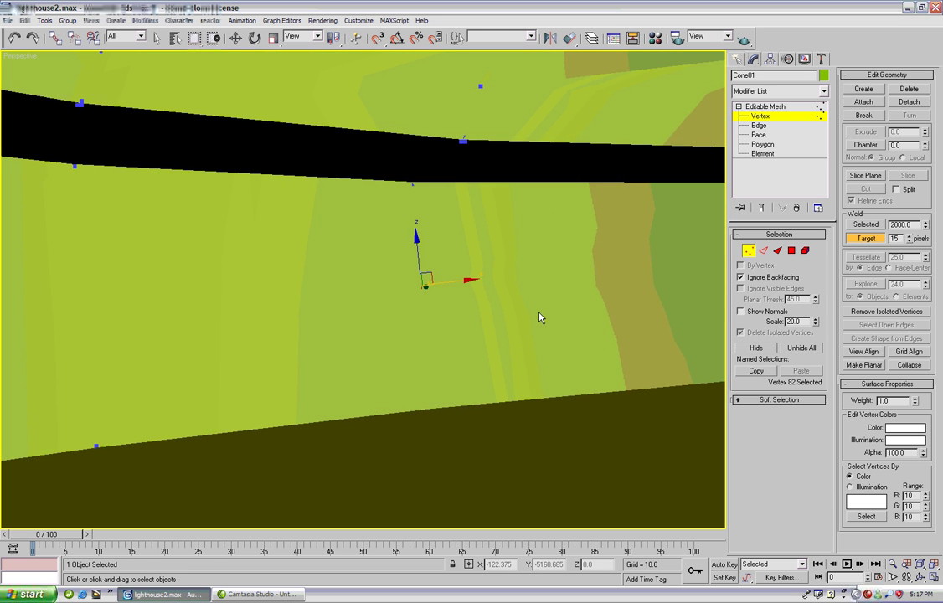
{"action": "scroll", "coordinate": [518, 308], "scroll_direction": "up", "scroll_amount": 1}
{"action": "scroll", "coordinate": [519, 307], "scroll_direction": "down", "scroll_amount": 2}
{"action": "scroll", "coordinate": [520, 308], "scroll_direction": "up", "scroll_amount": 2}
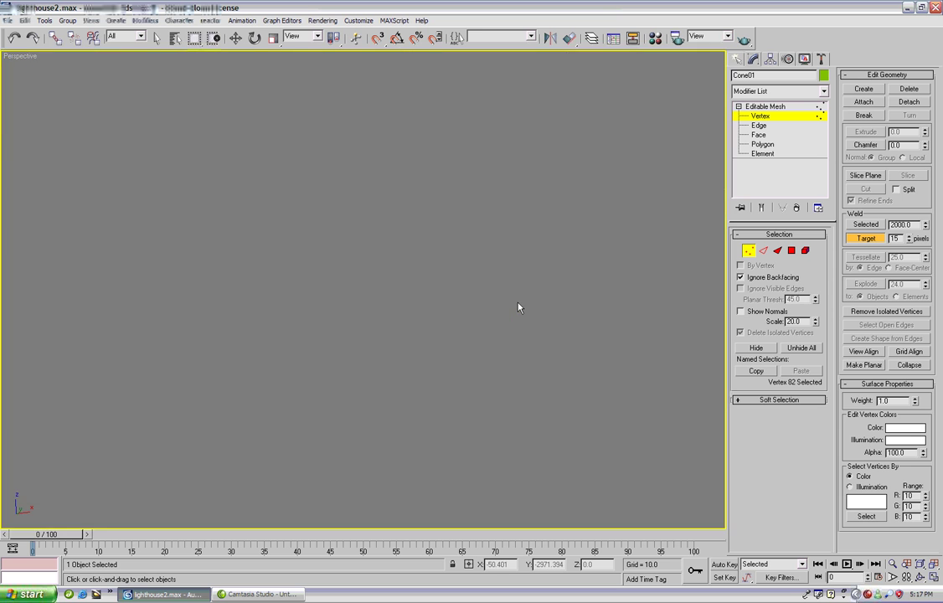
{"action": "scroll", "coordinate": [519, 304], "scroll_direction": "down", "scroll_amount": 2}
{"action": "scroll", "coordinate": [442, 288], "scroll_direction": "up", "scroll_amount": 1}
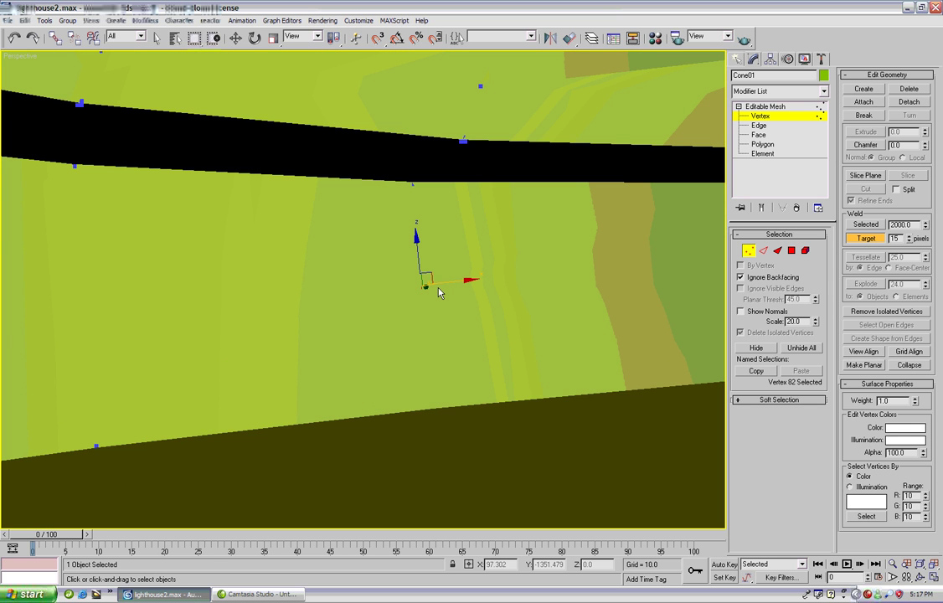
{"action": "scroll", "coordinate": [439, 292], "scroll_direction": "up", "scroll_amount": 2}
{"action": "scroll", "coordinate": [441, 294], "scroll_direction": "up", "scroll_amount": 2}
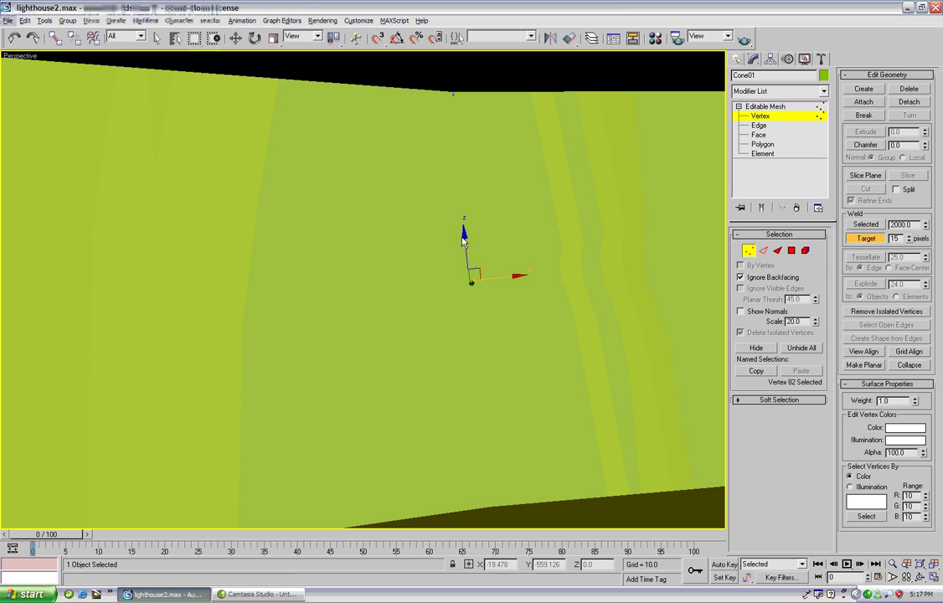
{"action": "key", "text": "w"}
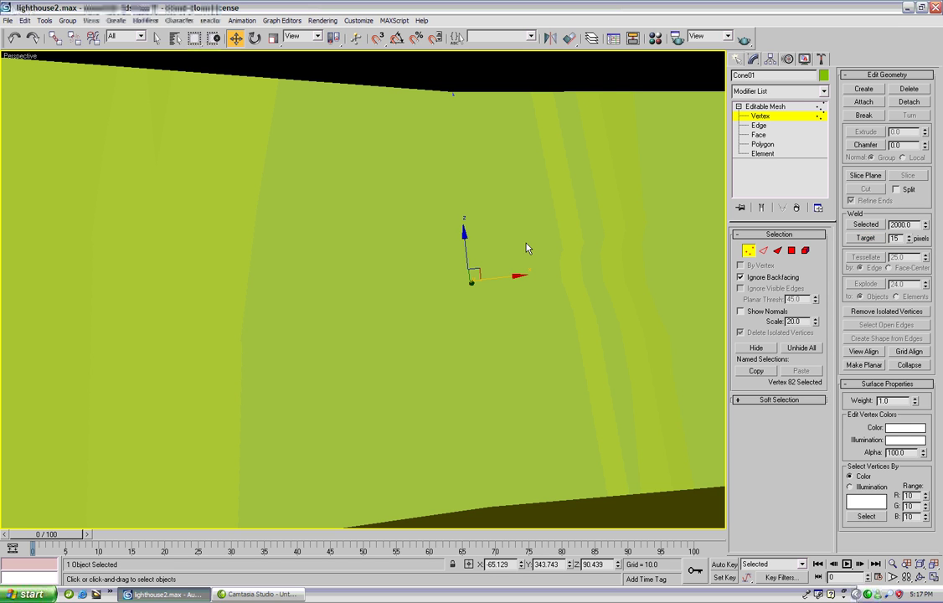
{"action": "middle_click_drag", "start_coordinate": [528, 290], "coordinate": [466, 247]}
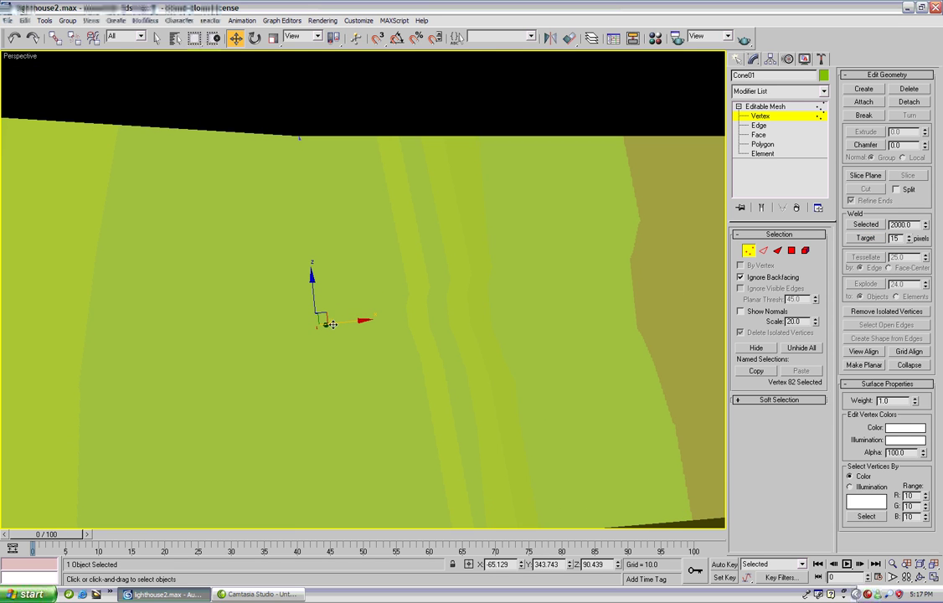
{"action": "left_click_drag", "start_coordinate": [322, 324], "coordinate": [296, 134]}
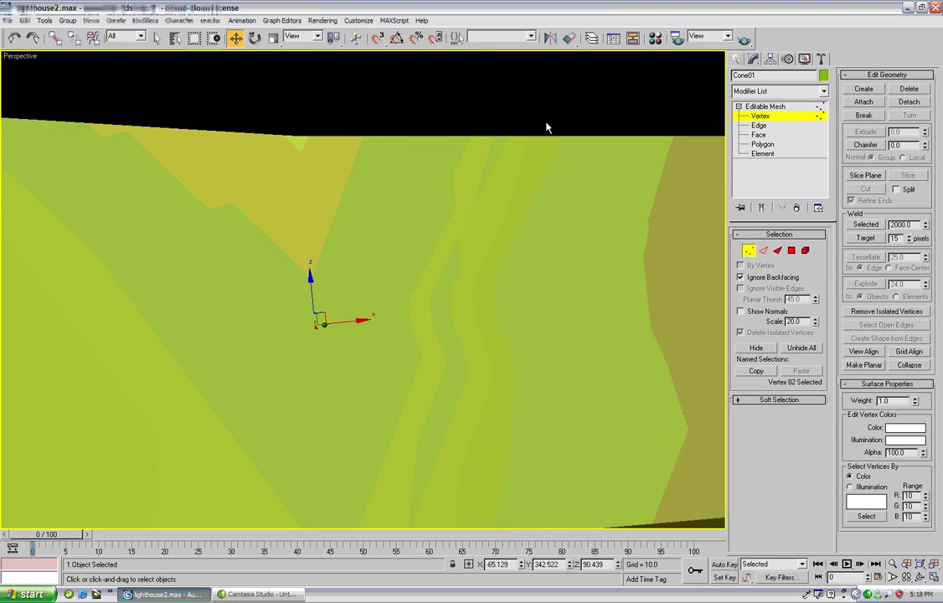
{"action": "left_click", "coordinate": [14, 38]}
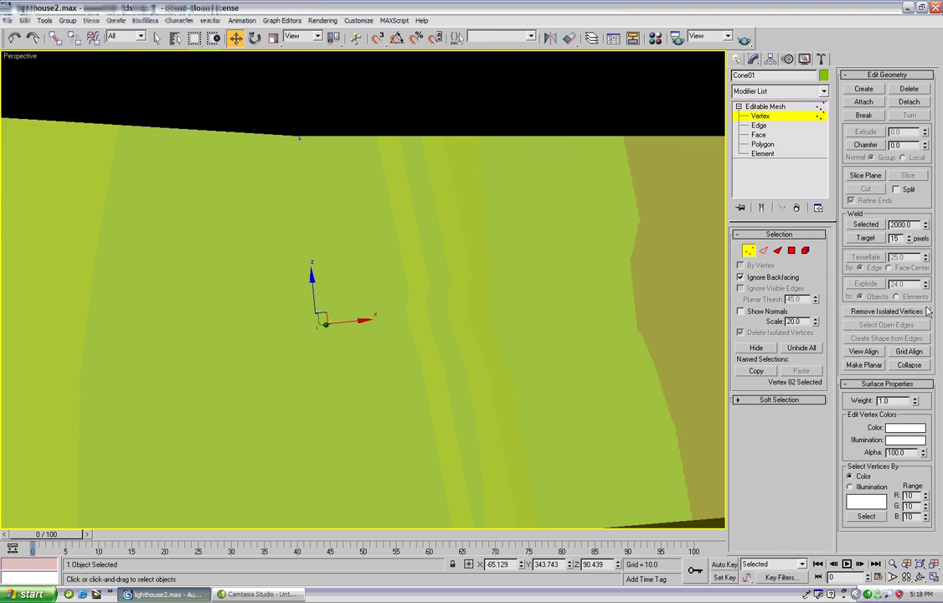
Target-weld the merged wall vertex to the stair-edge vertex directly above it
{"action": "left_click", "coordinate": [863, 239]}
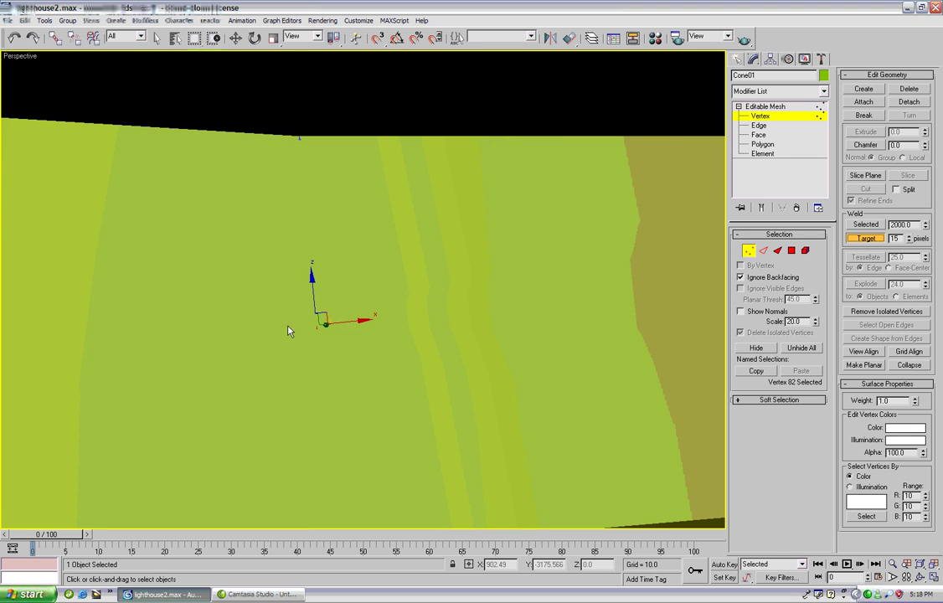
{"action": "left_click_drag", "start_coordinate": [316, 326], "coordinate": [298, 135]}
Weld the following column's four inner-wall vertices into one and target-weld it to its stair-edge vertex
{"action": "middle_click_drag", "start_coordinate": [610, 294], "coordinate": [422, 301]}
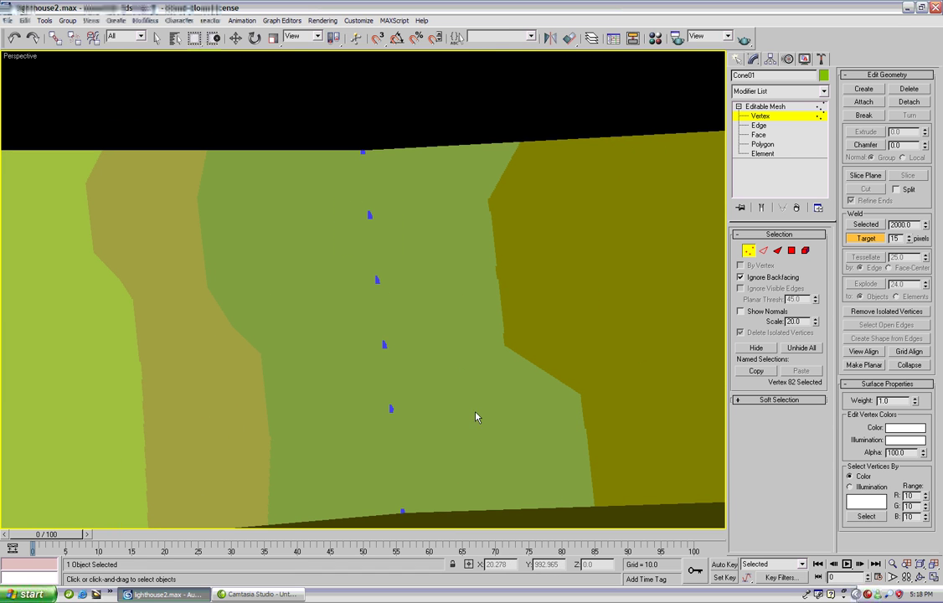
{"action": "left_click_drag", "start_coordinate": [476, 418], "coordinate": [474, 436]}
{"action": "left_click", "coordinate": [876, 225]}
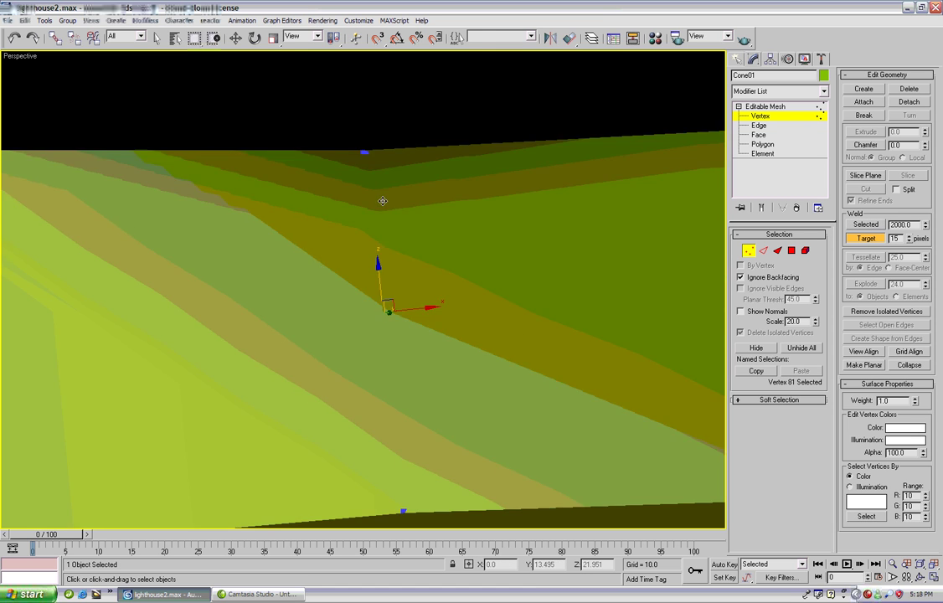
{"action": "left_click_drag", "start_coordinate": [383, 201], "coordinate": [366, 151]}
Target-weld the three inner-wall vertices of the adjacent column together and onto the stair-edge vertex above them
{"action": "middle_click_drag", "start_coordinate": [712, 278], "coordinate": [414, 266]}
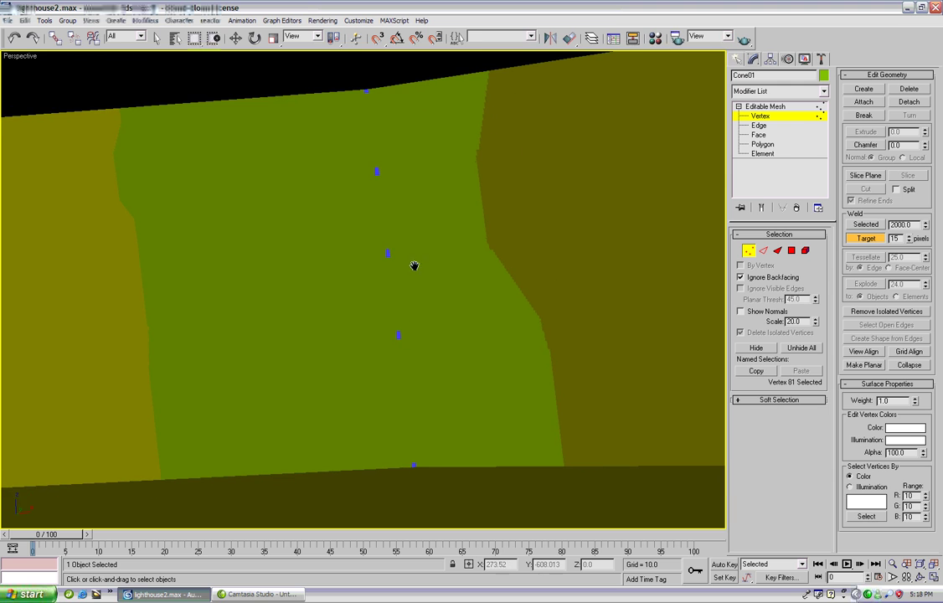
{"action": "left_click", "coordinate": [399, 336]}
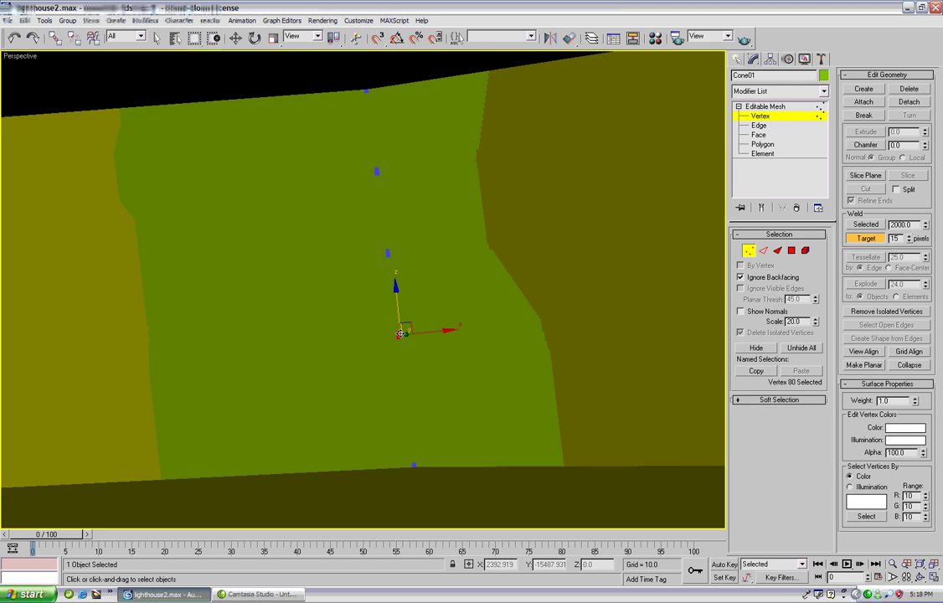
{"action": "left_click_drag", "start_coordinate": [400, 334], "coordinate": [378, 168]}
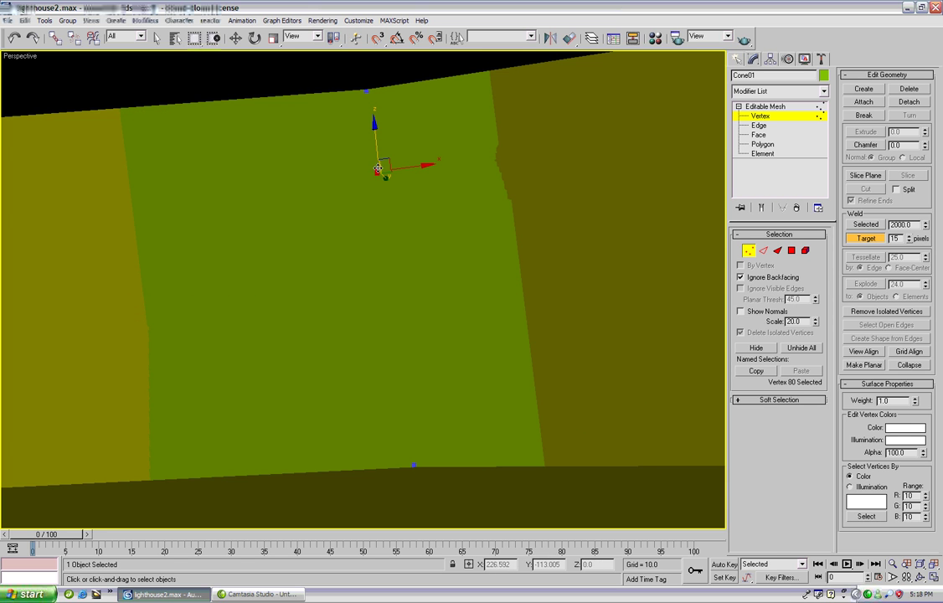
{"action": "left_click", "coordinate": [369, 134]}
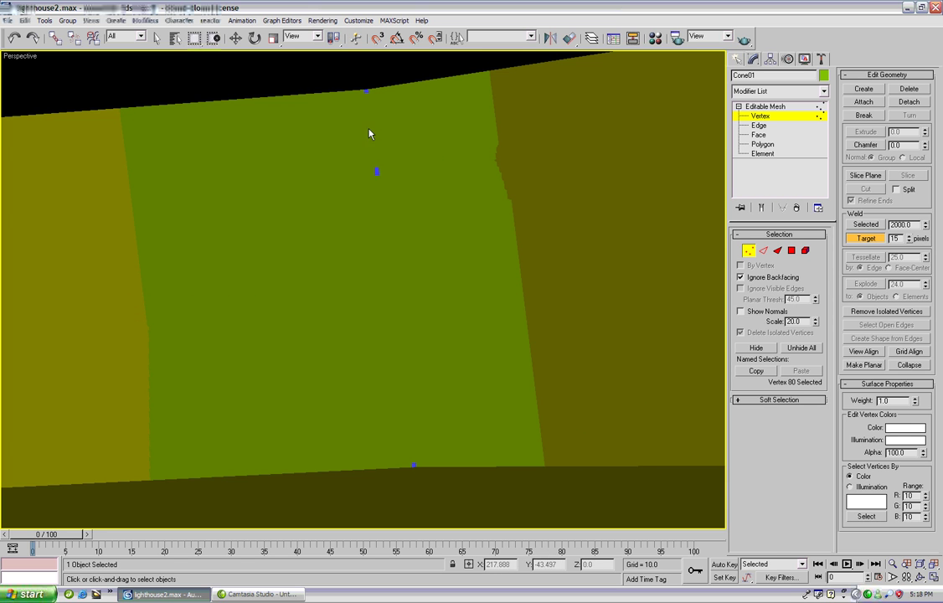
{"action": "left_click", "coordinate": [377, 171]}
{"action": "left_click_drag", "start_coordinate": [377, 170], "coordinate": [369, 91]}
Weld the two inner-wall vertices in the next column into one and target-weld it to the stair-edge vertex
{"action": "middle_click_drag", "start_coordinate": [721, 284], "coordinate": [585, 253]}
{"action": "scroll", "coordinate": [603, 307], "scroll_direction": "down", "scroll_amount": 4}
{"action": "left_click_drag", "start_coordinate": [444, 206], "coordinate": [513, 278]}
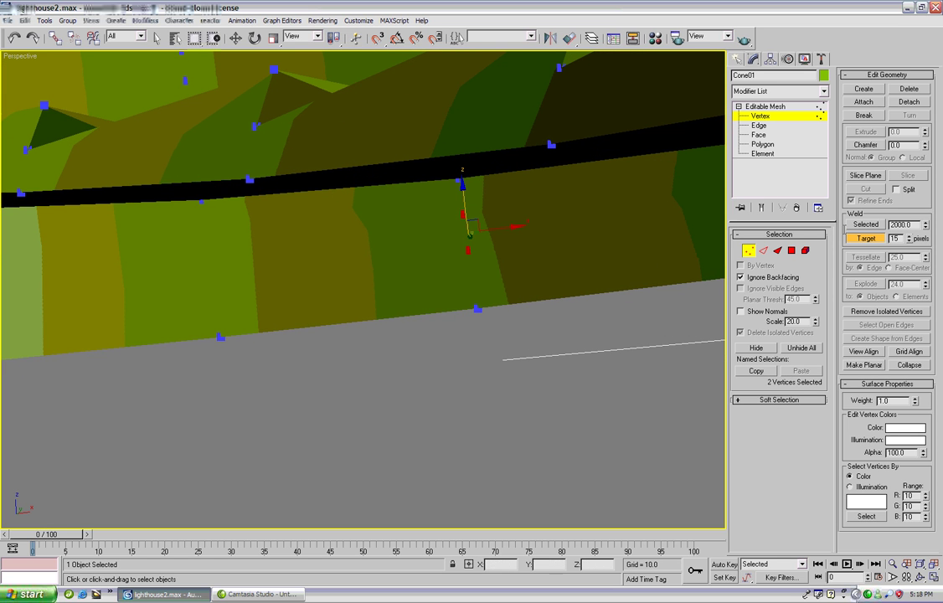
{"action": "left_click", "coordinate": [871, 223]}
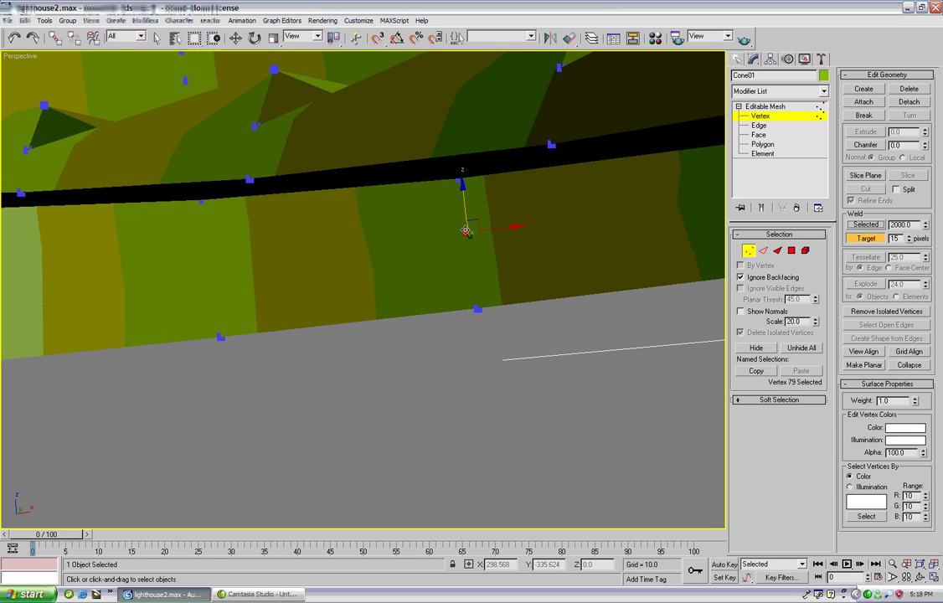
{"action": "left_click_drag", "start_coordinate": [466, 231], "coordinate": [461, 174]}
Target-weld the single remaining wall vertex of the last column to the stair-edge vertex above it
{"action": "middle_click_drag", "start_coordinate": [634, 217], "coordinate": [496, 229]}
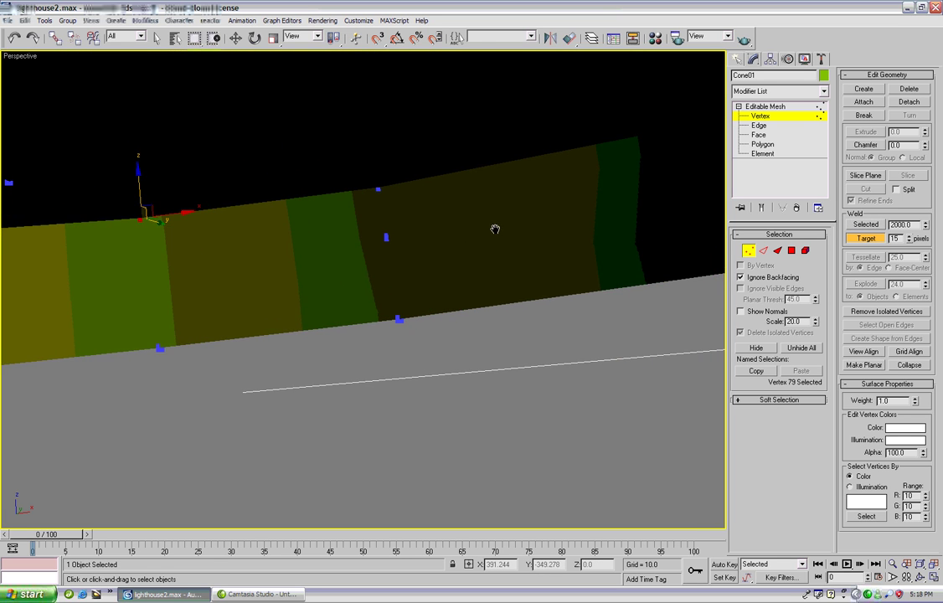
{"action": "left_click", "coordinate": [385, 237]}
{"action": "left_click_drag", "start_coordinate": [385, 237], "coordinate": [378, 189]}
On the untreated side of the inner wall, weld the column of seven vertices into one and target-weld it to its stair-edge vertex
{"action": "middle_click_drag", "start_coordinate": [584, 246], "coordinate": [48, 283], "text": "alt"}
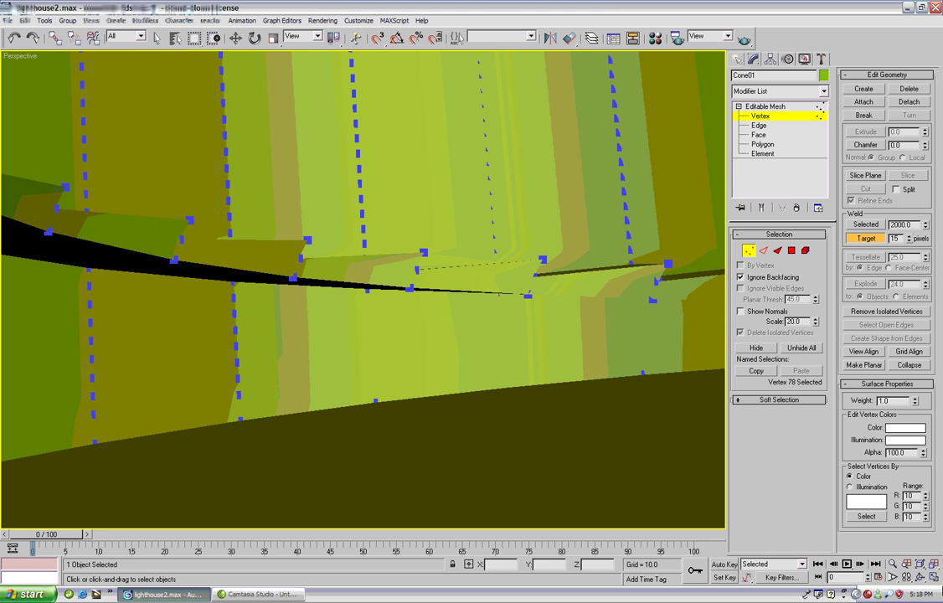
{"action": "left_click", "coordinate": [920, 577]}
{"action": "left_click_drag", "start_coordinate": [505, 400], "coordinate": [699, 300]}
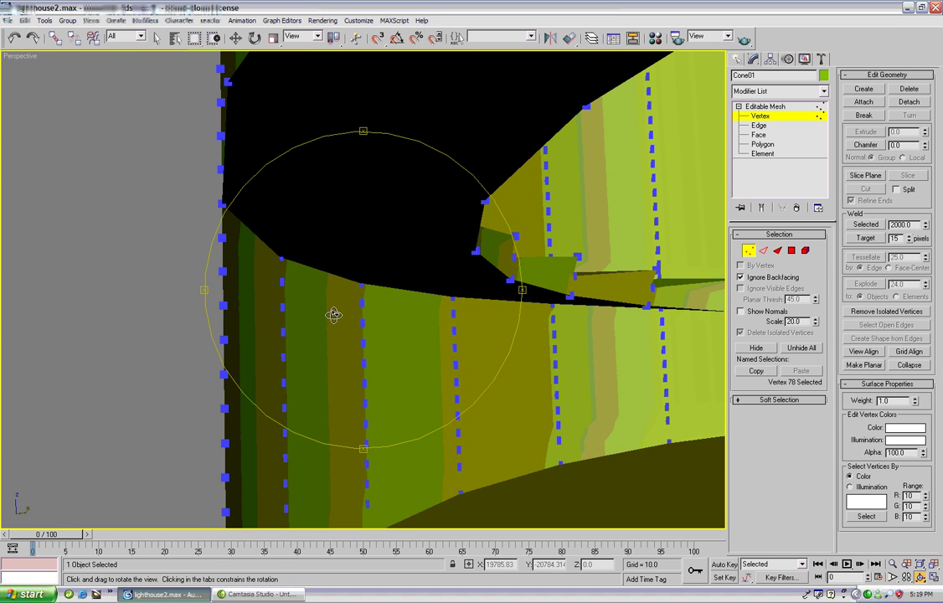
{"action": "left_click_drag", "start_coordinate": [345, 323], "coordinate": [566, 212]}
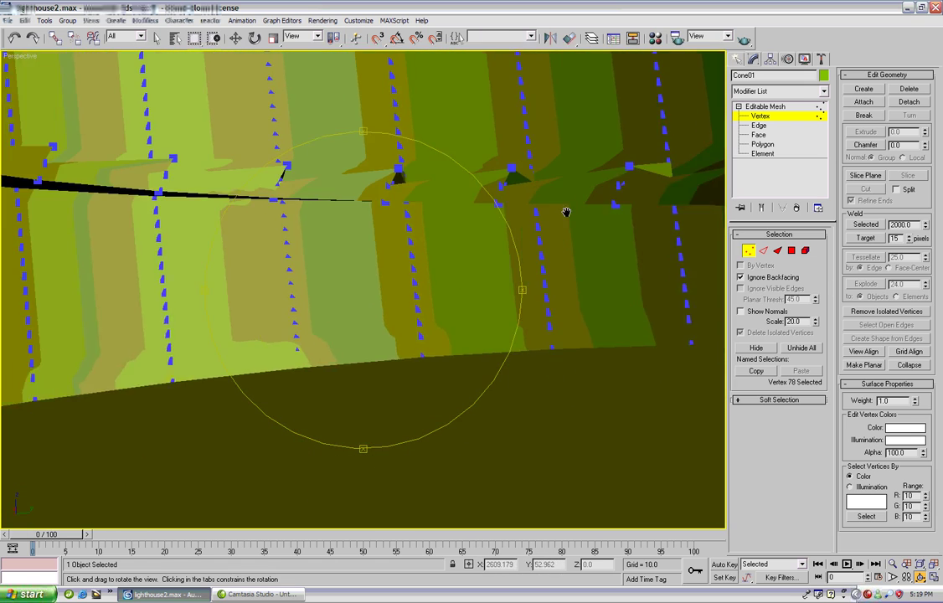
{"action": "left_click_drag", "start_coordinate": [654, 211], "coordinate": [396, 265]}
{"action": "middle_click_drag", "start_coordinate": [396, 266], "coordinate": [402, 301]}
{"action": "right_click", "coordinate": [410, 238]}
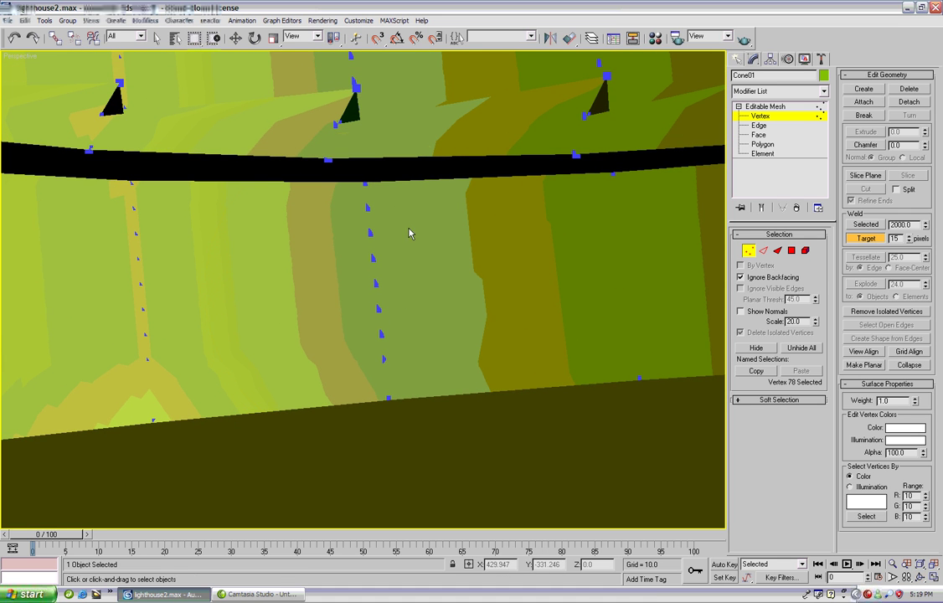
{"action": "left_click_drag", "start_coordinate": [413, 359], "coordinate": [415, 361]}
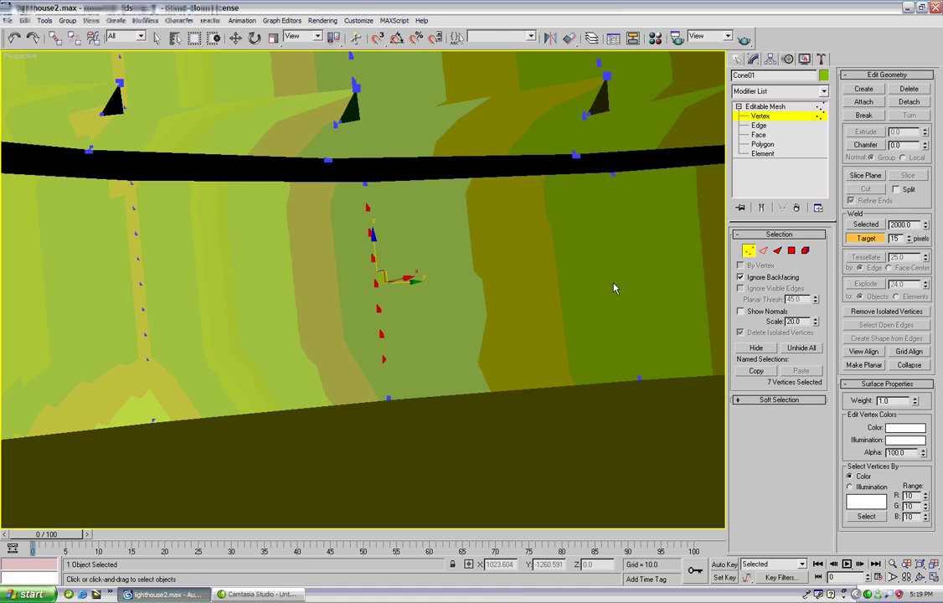
{"action": "left_click", "coordinate": [868, 226]}
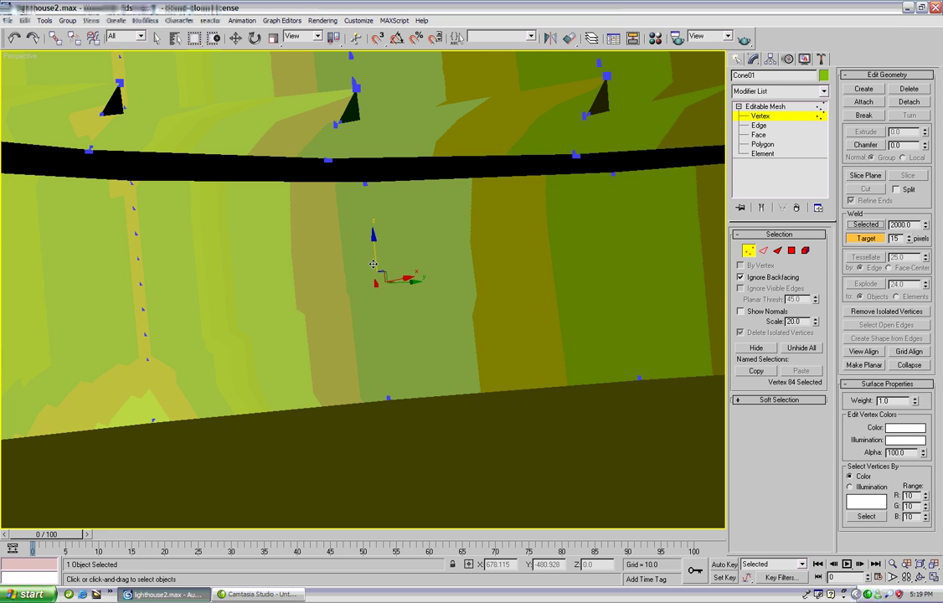
{"action": "left_click_drag", "start_coordinate": [375, 282], "coordinate": [365, 184]}
{"action": "middle_click_drag", "start_coordinate": [325, 221], "coordinate": [466, 234]}
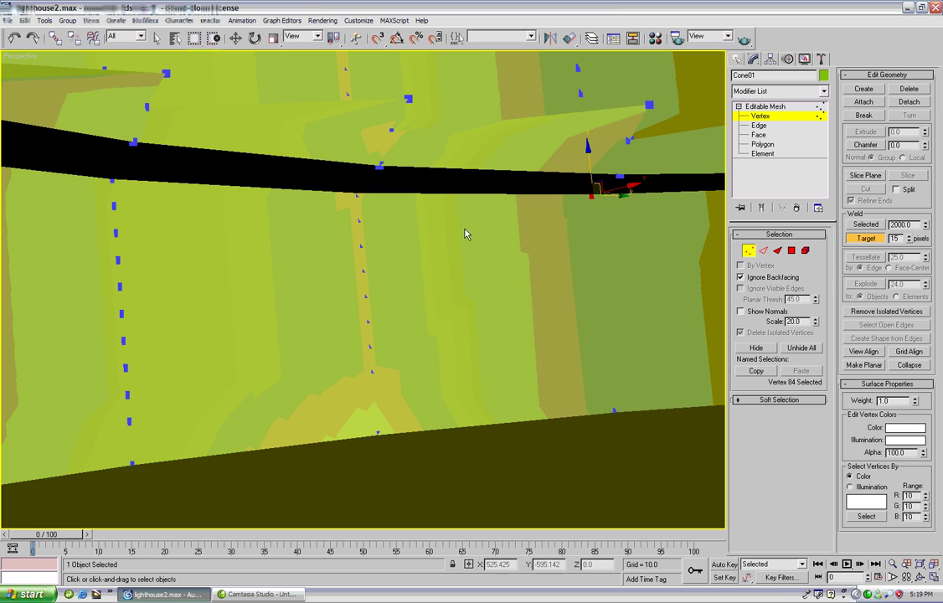
Weld the surplus inner-wall vertices of the next column into one and target-weld it to the stair-edge vertex above
{"action": "left_click_drag", "start_coordinate": [421, 360], "coordinate": [421, 362]}
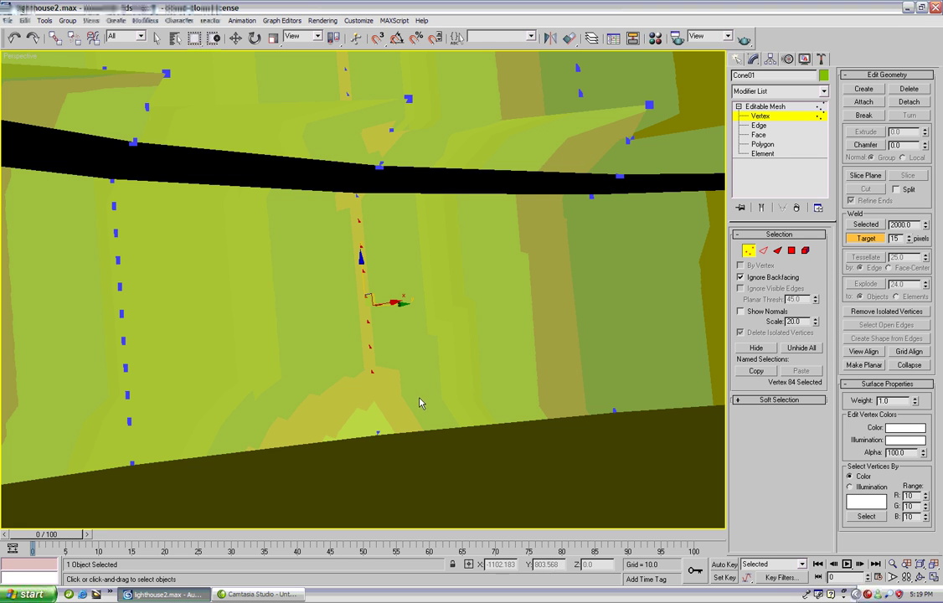
{"action": "left_click", "coordinate": [866, 225]}
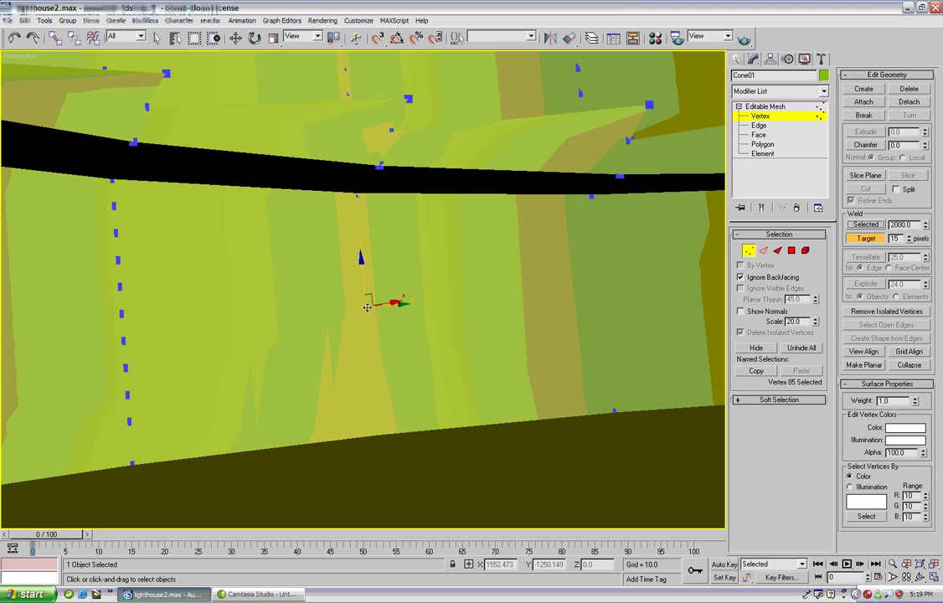
{"action": "left_click_drag", "start_coordinate": [367, 307], "coordinate": [359, 186]}
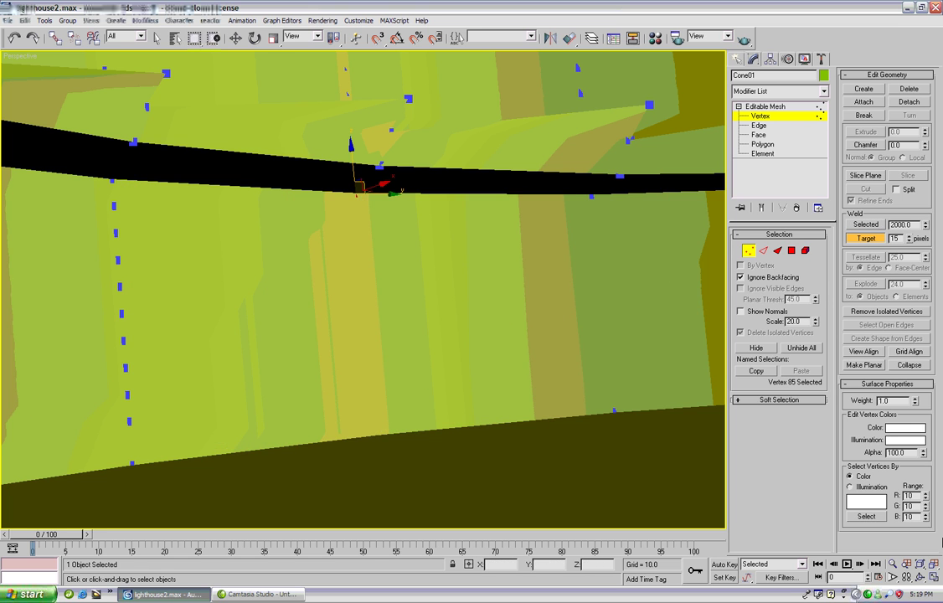
Weld the adjacent column of nine inner-wall vertices into one and target-weld it to its stair-edge vertex
{"action": "left_click", "coordinate": [920, 578]}
{"action": "left_click_drag", "start_coordinate": [632, 455], "coordinate": [410, 288]}
{"action": "right_click", "coordinate": [412, 286]}
{"action": "left_click_drag", "start_coordinate": [440, 216], "coordinate": [494, 342]}
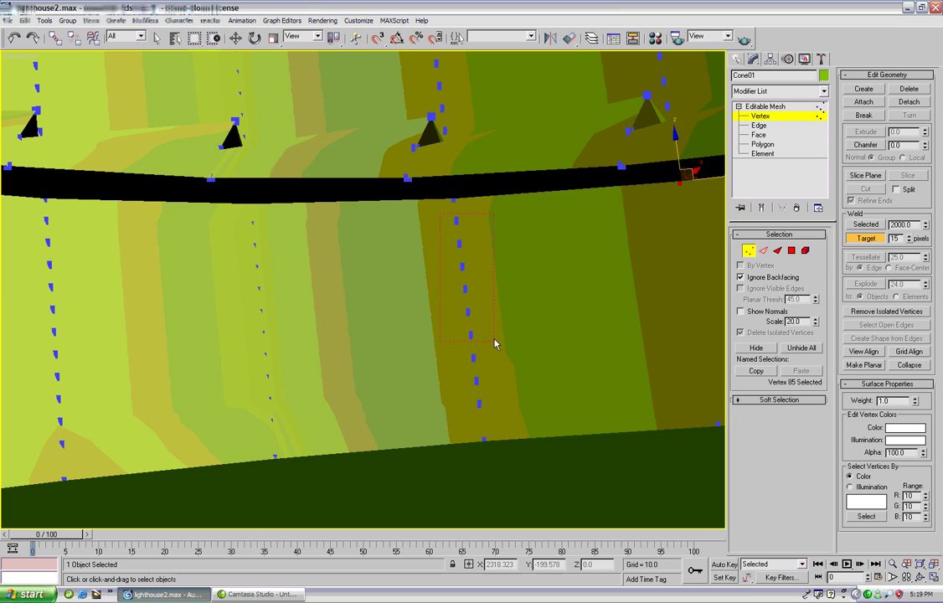
{"action": "left_click_drag", "start_coordinate": [506, 411], "coordinate": [511, 414]}
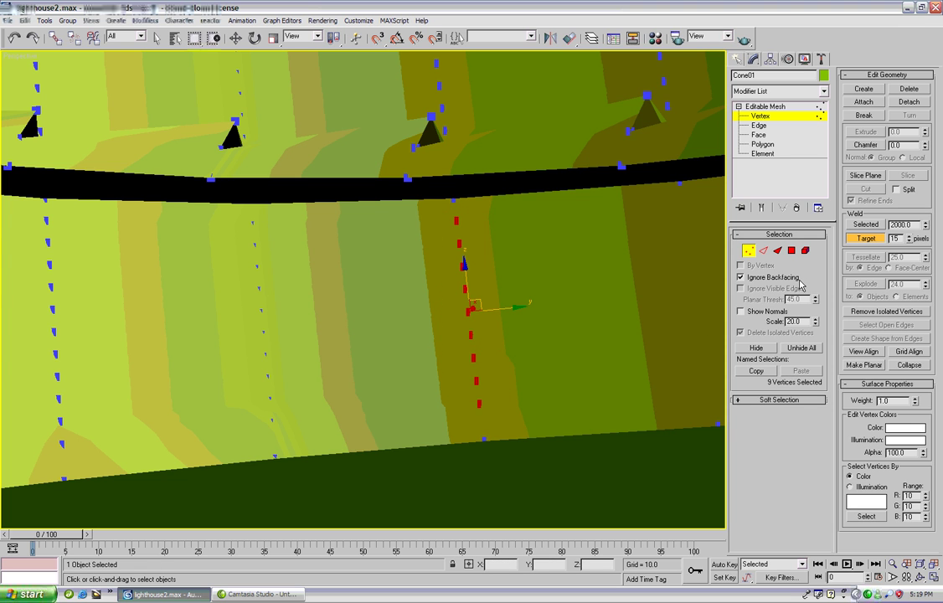
{"action": "left_click", "coordinate": [866, 225]}
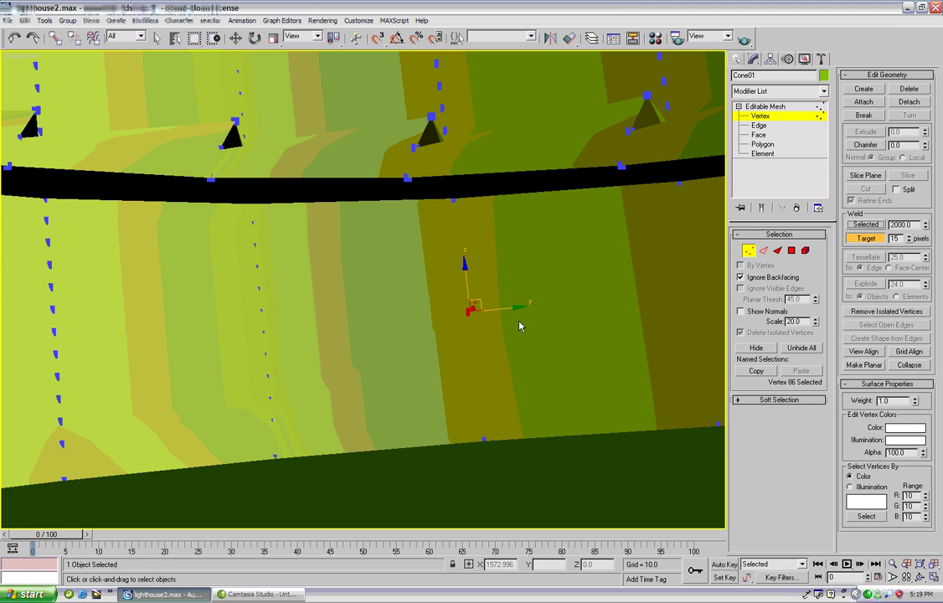
{"action": "left_click_drag", "start_coordinate": [470, 310], "coordinate": [463, 293]}
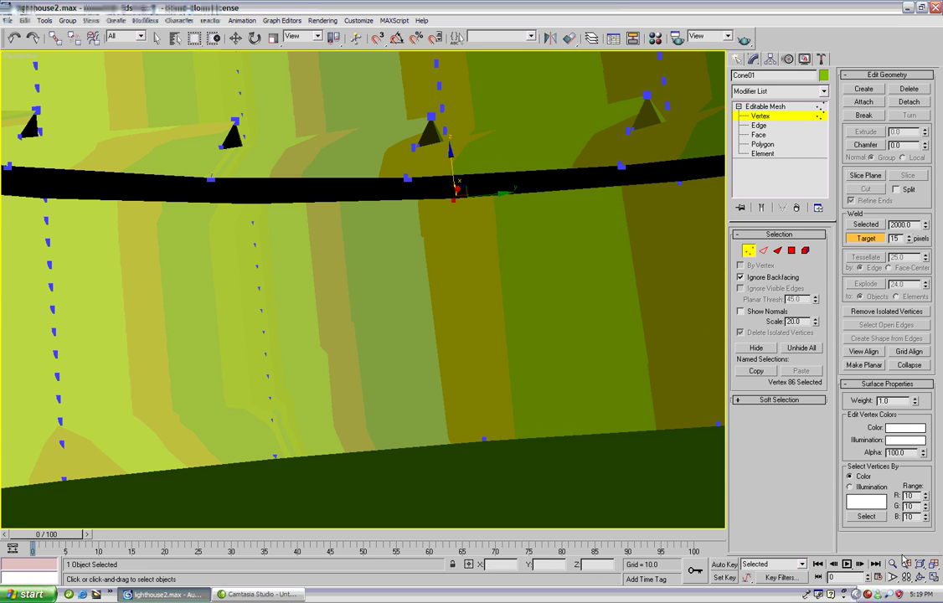
Weld the following column of ten inner-wall vertices into one and target-weld it to the stair-edge vertex above
{"action": "left_click", "coordinate": [920, 578]}
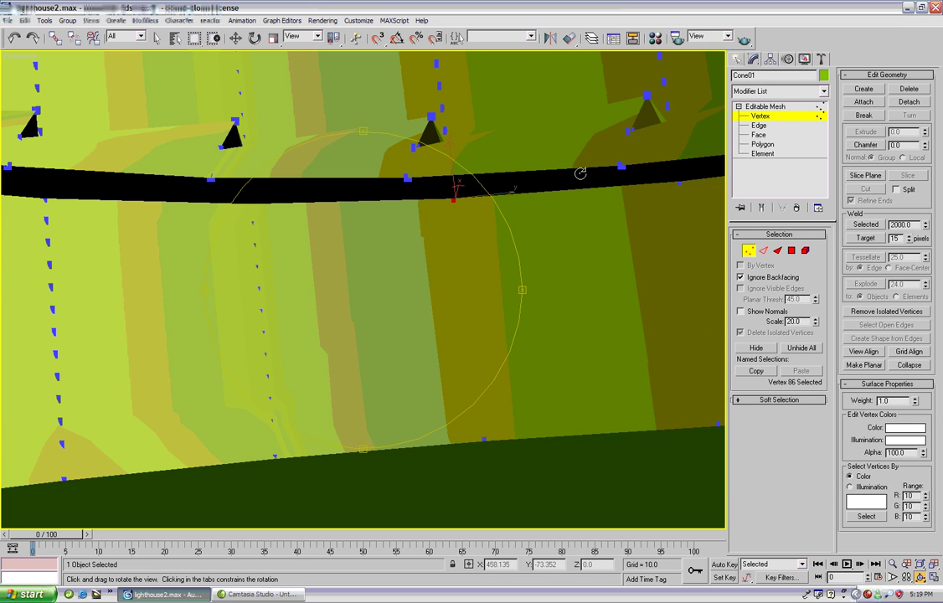
{"action": "left_click_drag", "start_coordinate": [608, 173], "coordinate": [619, 205]}
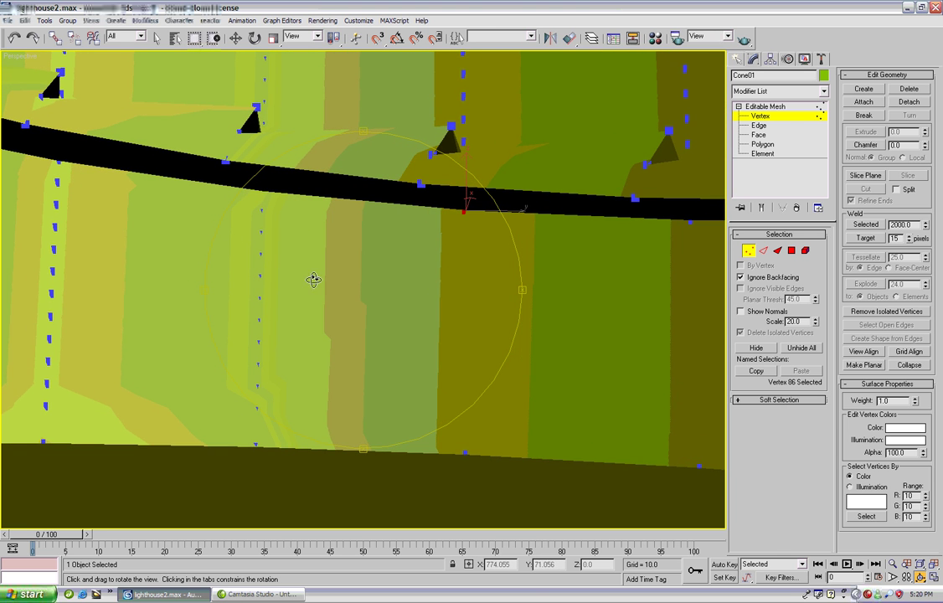
{"action": "left_click_drag", "start_coordinate": [312, 279], "coordinate": [504, 253]}
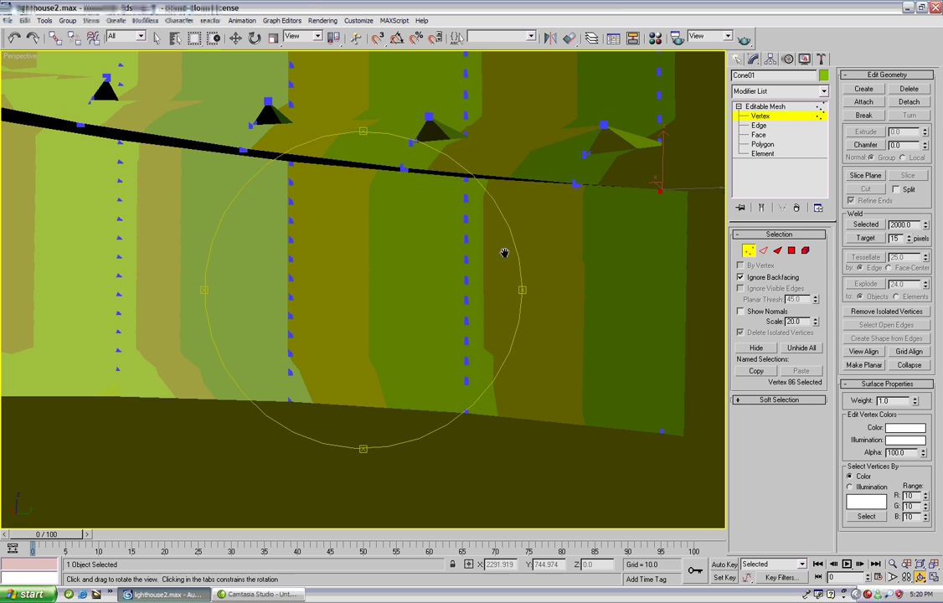
{"action": "right_click", "coordinate": [469, 245]}
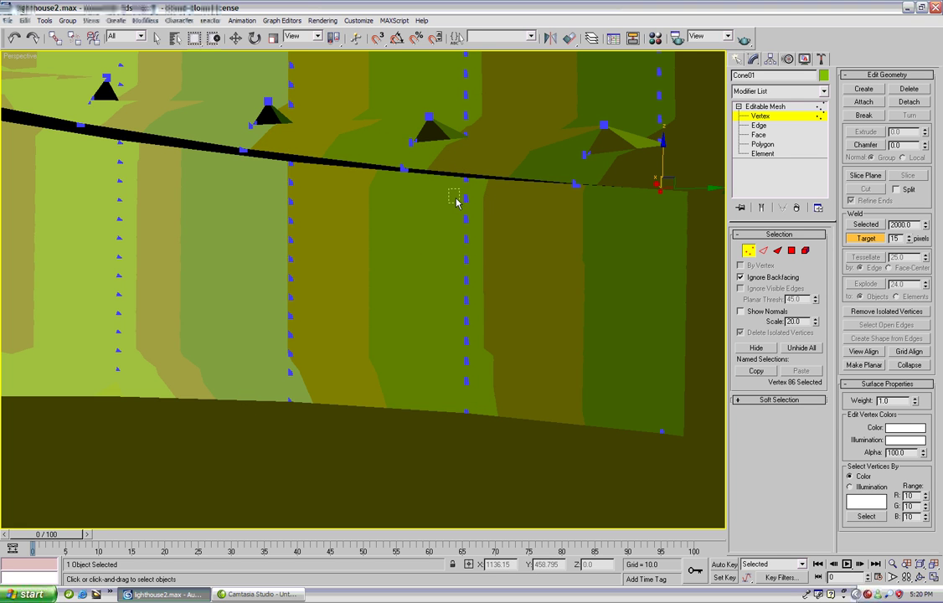
{"action": "left_click_drag", "start_coordinate": [488, 353], "coordinate": [495, 401]}
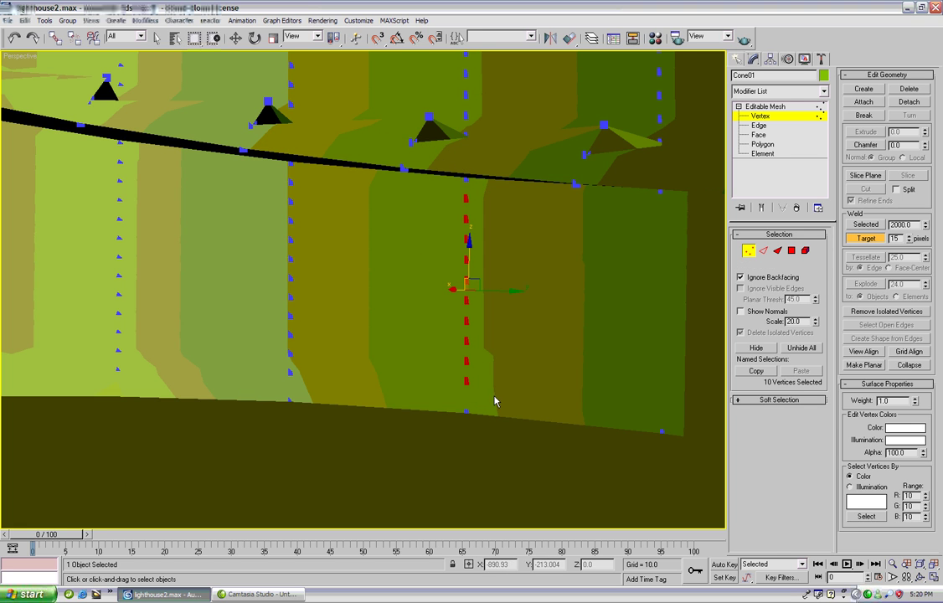
{"action": "left_click", "coordinate": [867, 225]}
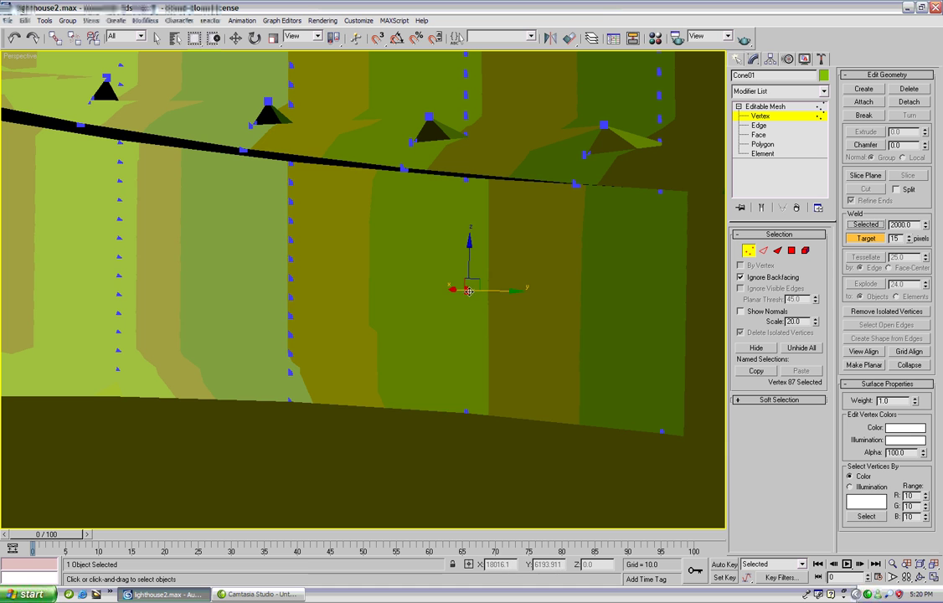
{"action": "left_click_drag", "start_coordinate": [469, 291], "coordinate": [463, 186]}
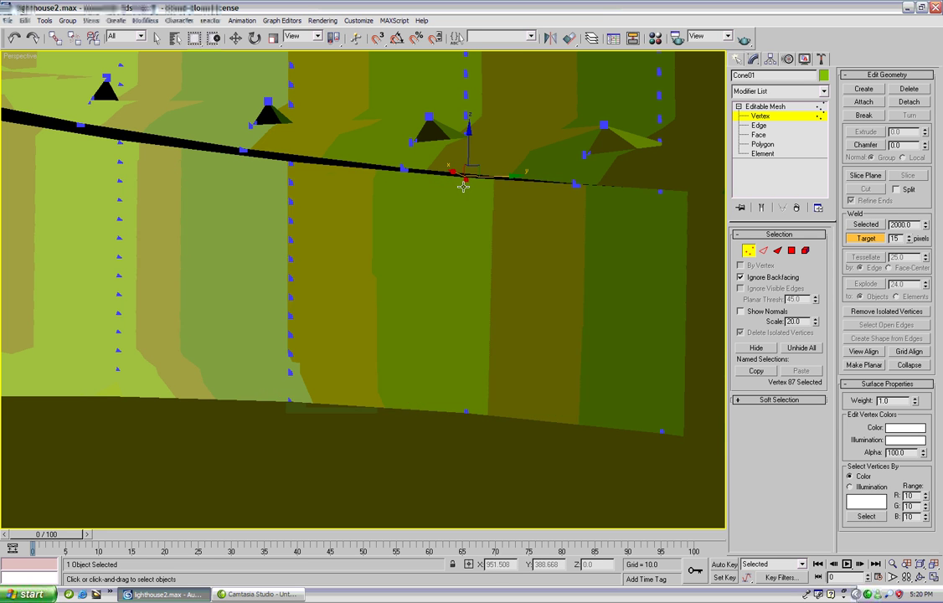
Weld the column of eleven inner-wall vertices next to it into one and target-weld it to its stair-edge vertex
{"action": "middle_click_drag", "start_coordinate": [300, 229], "coordinate": [413, 231], "text": "alt"}
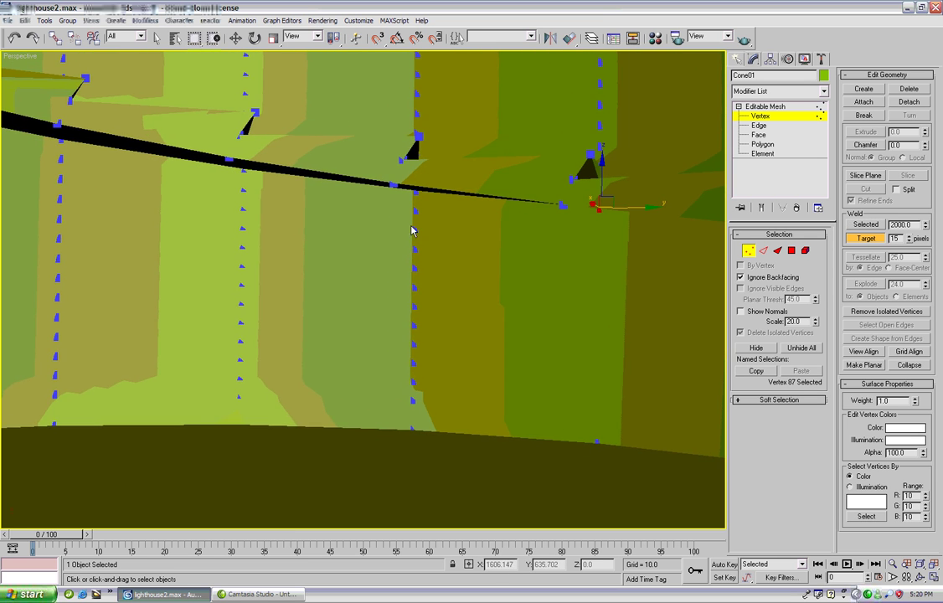
{"action": "left_click_drag", "start_coordinate": [435, 405], "coordinate": [436, 404]}
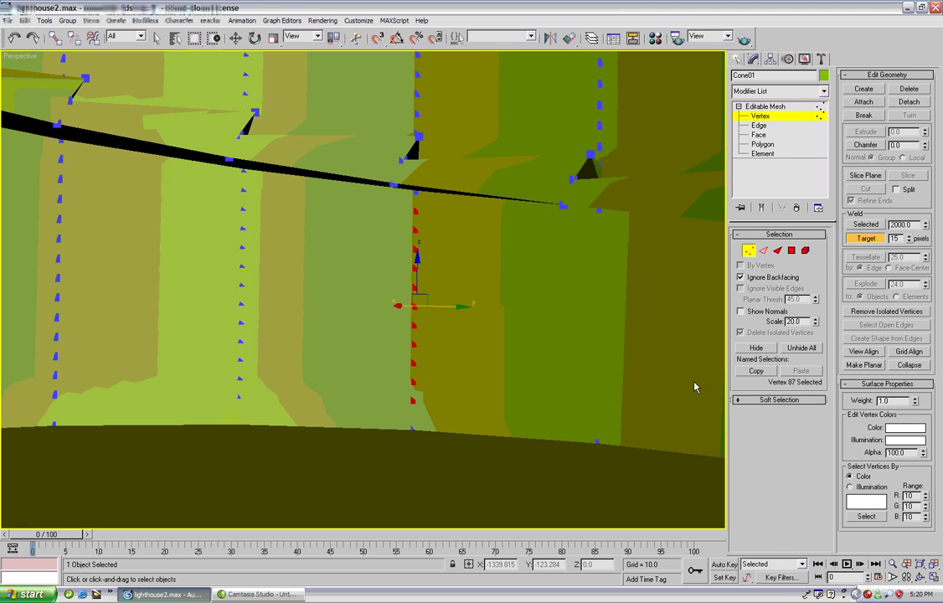
{"action": "left_click", "coordinate": [866, 224]}
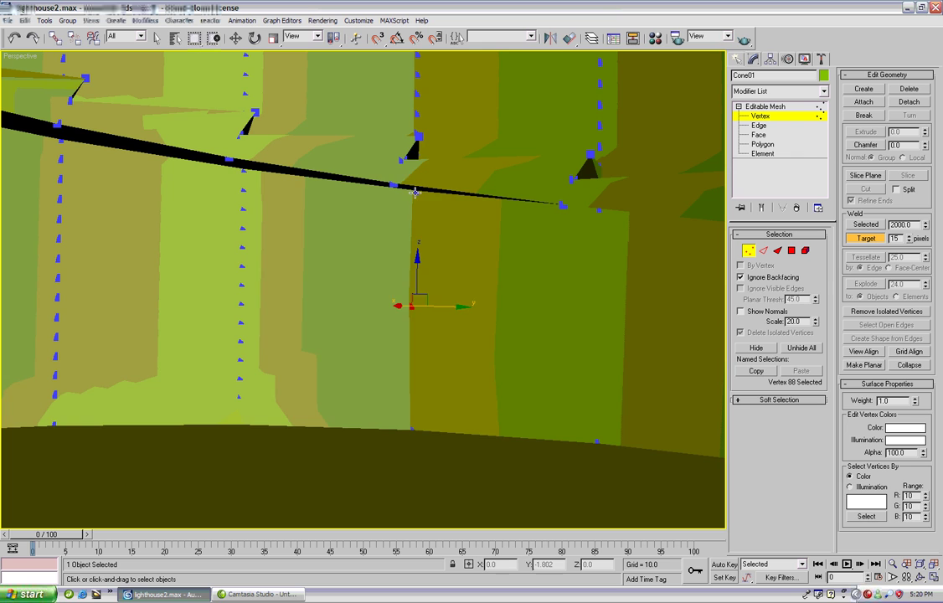
{"action": "left_click_drag", "start_coordinate": [416, 307], "coordinate": [310, 211]}
Weld the next column of twelve inner-wall vertices into one and target-weld it to the stair-edge vertex above
{"action": "middle_click_drag", "start_coordinate": [310, 211], "coordinate": [382, 223]}
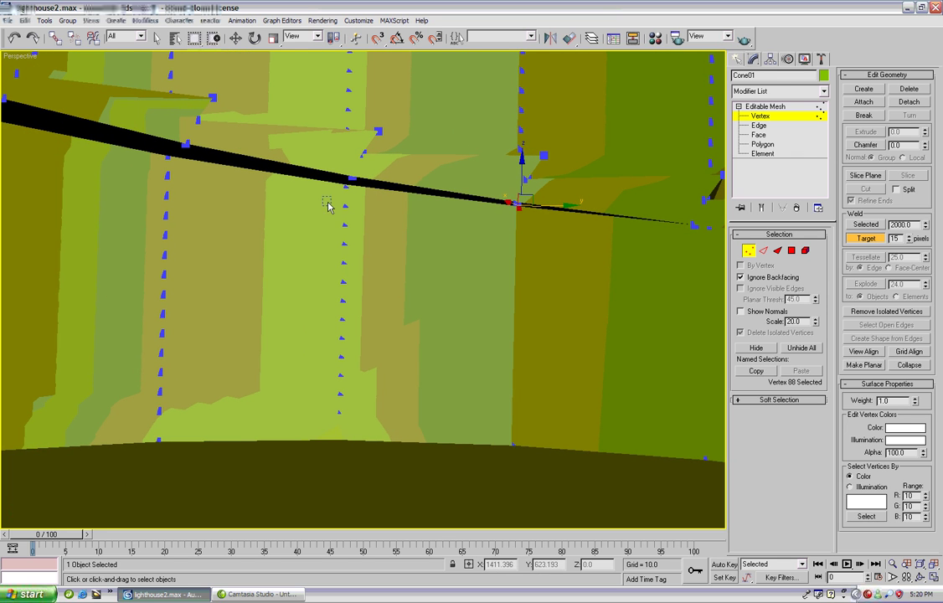
{"action": "left_click_drag", "start_coordinate": [359, 333], "coordinate": [366, 429]}
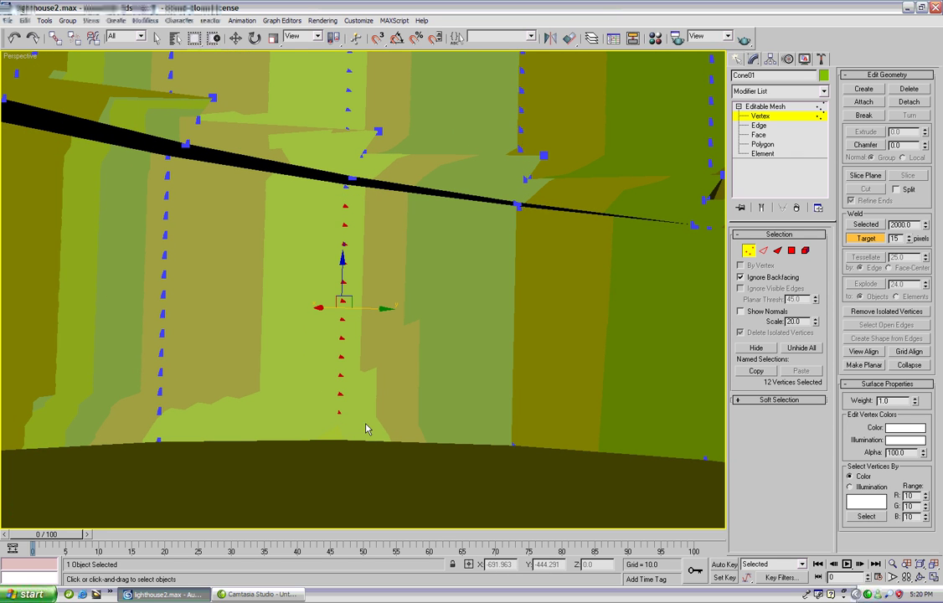
{"action": "left_click", "coordinate": [866, 225]}
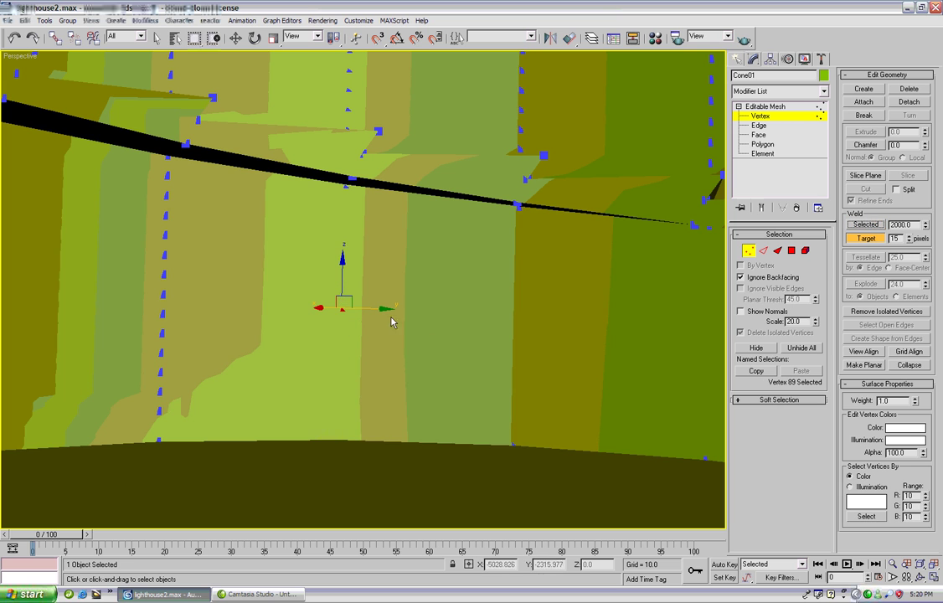
{"action": "left_click_drag", "start_coordinate": [334, 305], "coordinate": [346, 178]}
Weld the column of thirteen inner-wall vertices below the staircase into one and target-weld it to its stair-edge vertex
{"action": "middle_click_drag", "start_coordinate": [339, 198], "coordinate": [294, 222], "text": "alt"}
{"action": "left_click_drag", "start_coordinate": [293, 218], "coordinate": [331, 267]}
{"action": "left_click_drag", "start_coordinate": [351, 455], "coordinate": [352, 456]}
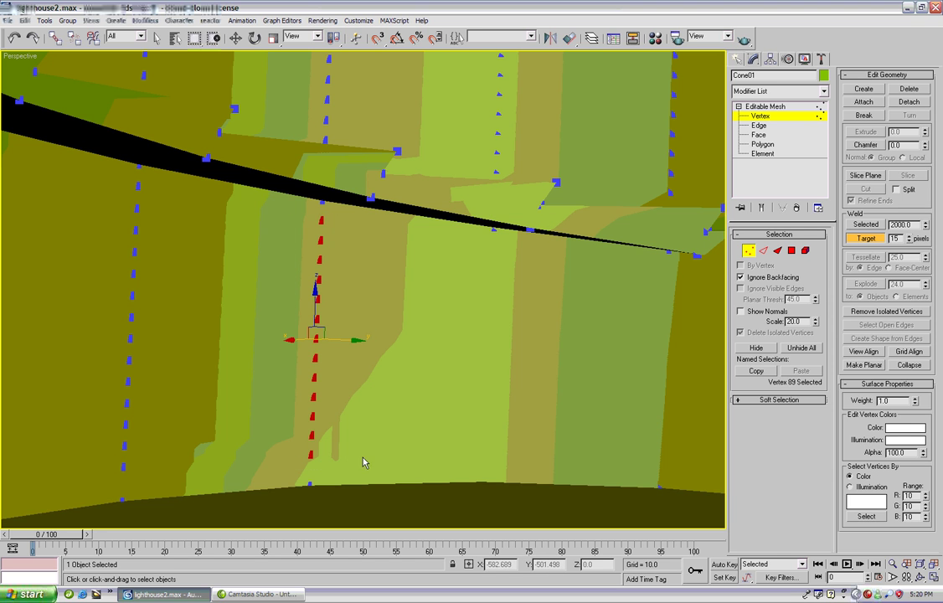
{"action": "left_click", "coordinate": [866, 225]}
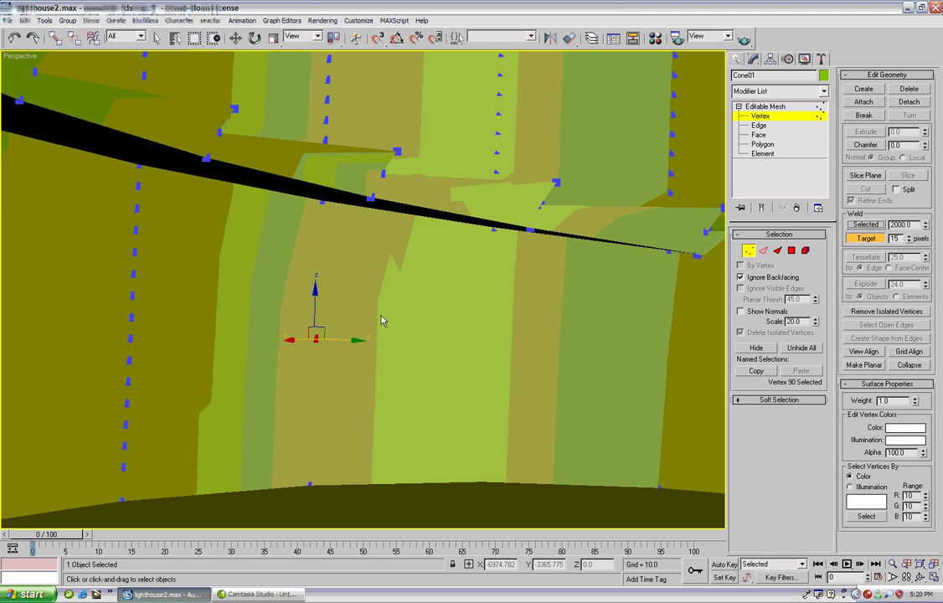
{"action": "left_click_drag", "start_coordinate": [318, 338], "coordinate": [321, 198]}
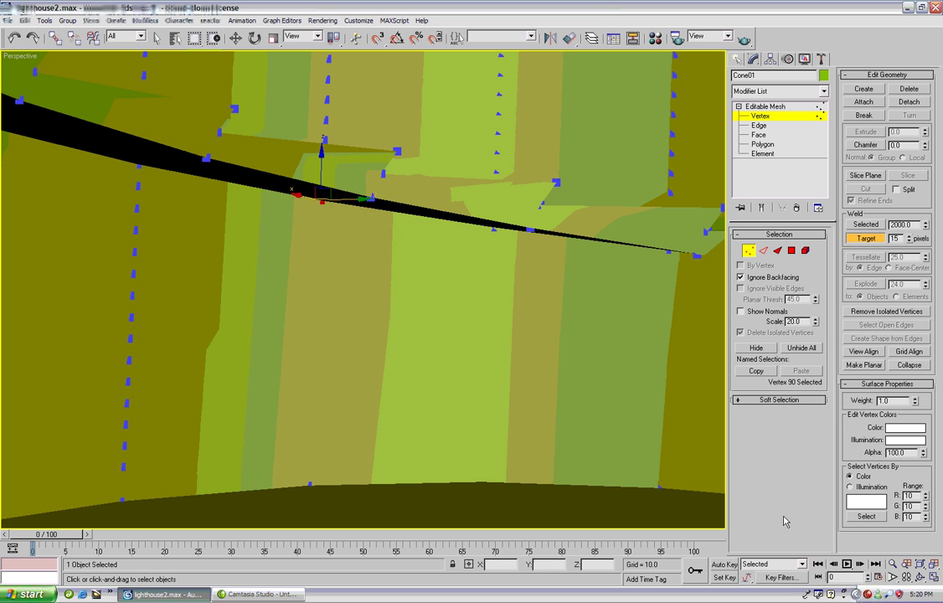
Weld the next column of fourteen inner-wall vertices into one and target-weld it to the stair-edge vertex above
{"action": "left_click", "coordinate": [920, 578]}
{"action": "left_click_drag", "start_coordinate": [426, 344], "coordinate": [427, 246]}
{"action": "right_click", "coordinate": [366, 171]}
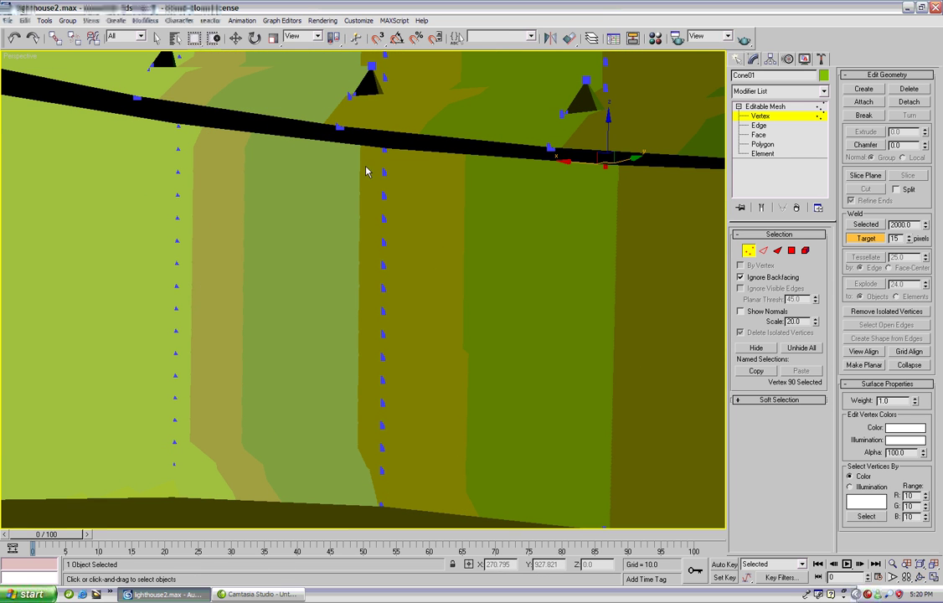
{"action": "left_click_drag", "start_coordinate": [411, 490], "coordinate": [413, 486]}
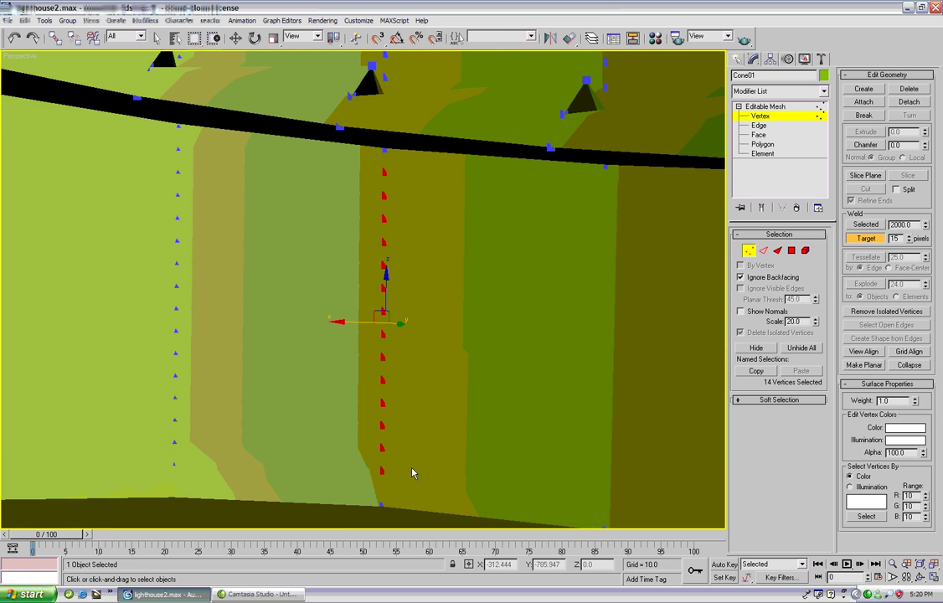
{"action": "left_click", "coordinate": [868, 224]}
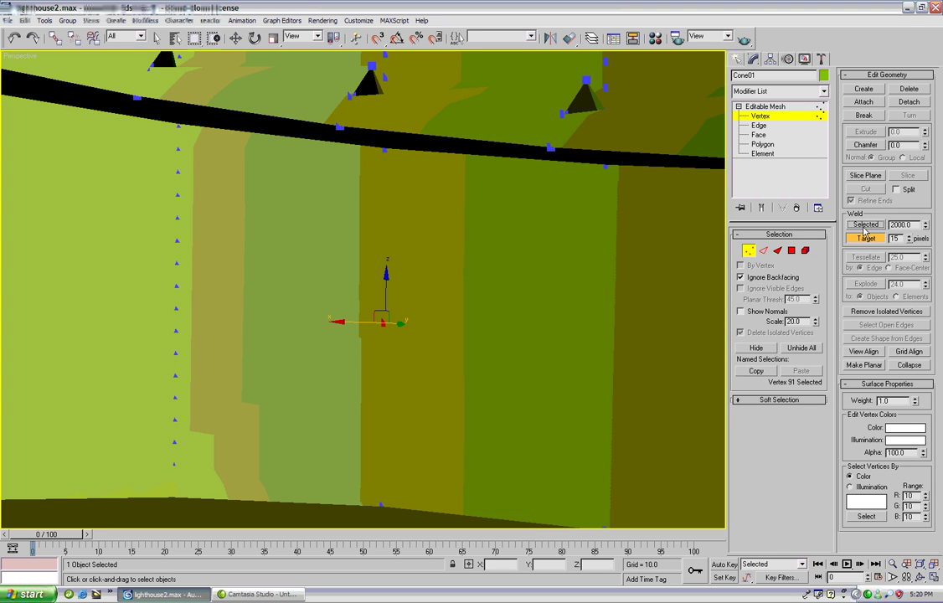
{"action": "left_click_drag", "start_coordinate": [384, 289], "coordinate": [385, 150]}
Weld the adjacent column of fifteen inner-wall vertices into one and target-weld it to its stair-edge vertex
{"action": "middle_click_drag", "start_coordinate": [281, 273], "coordinate": [470, 306]}
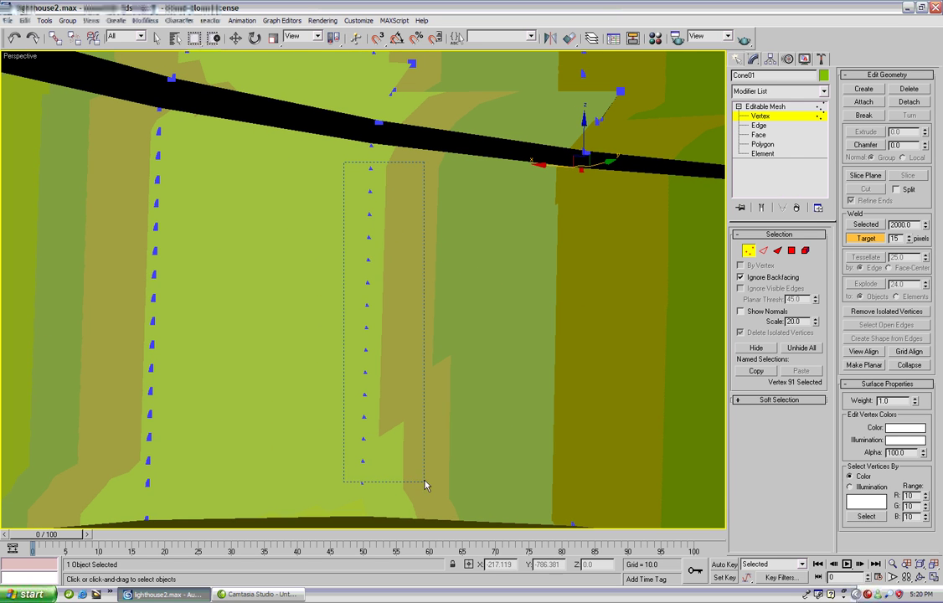
{"action": "left_click_drag", "start_coordinate": [425, 486], "coordinate": [424, 501]}
{"action": "left_click", "coordinate": [871, 226]}
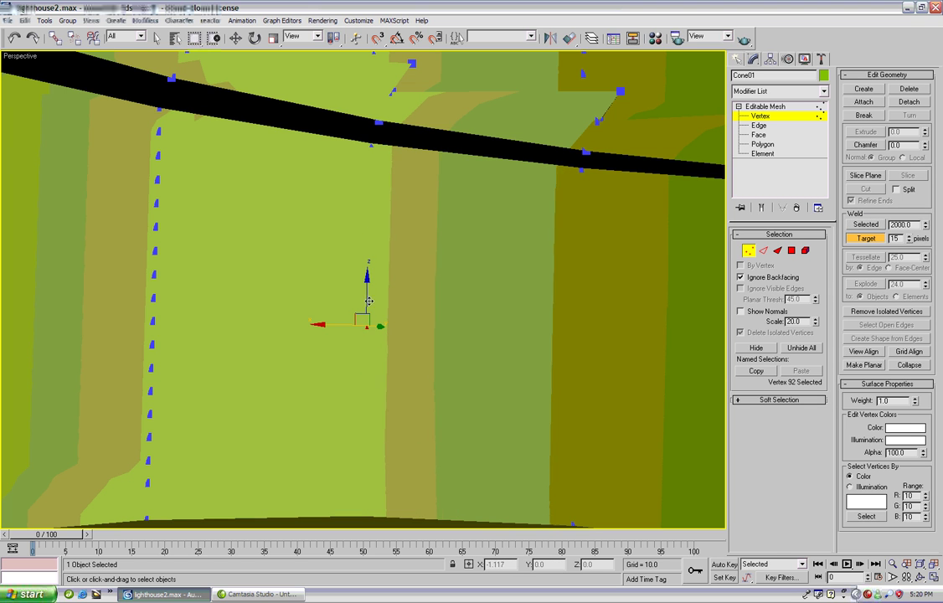
{"action": "left_click_drag", "start_coordinate": [369, 301], "coordinate": [384, 165]}
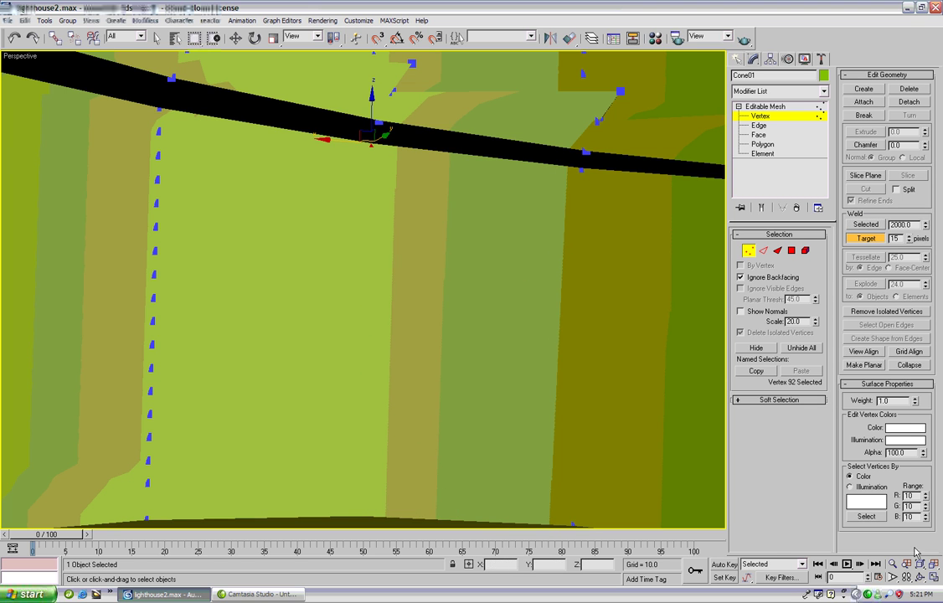
Weld the following column of sixteen inner-wall vertices into one and target-weld it to the stair-edge vertex above
{"action": "left_click", "coordinate": [920, 578]}
{"action": "left_click_drag", "start_coordinate": [226, 201], "coordinate": [398, 280]}
{"action": "right_click", "coordinate": [430, 249]}
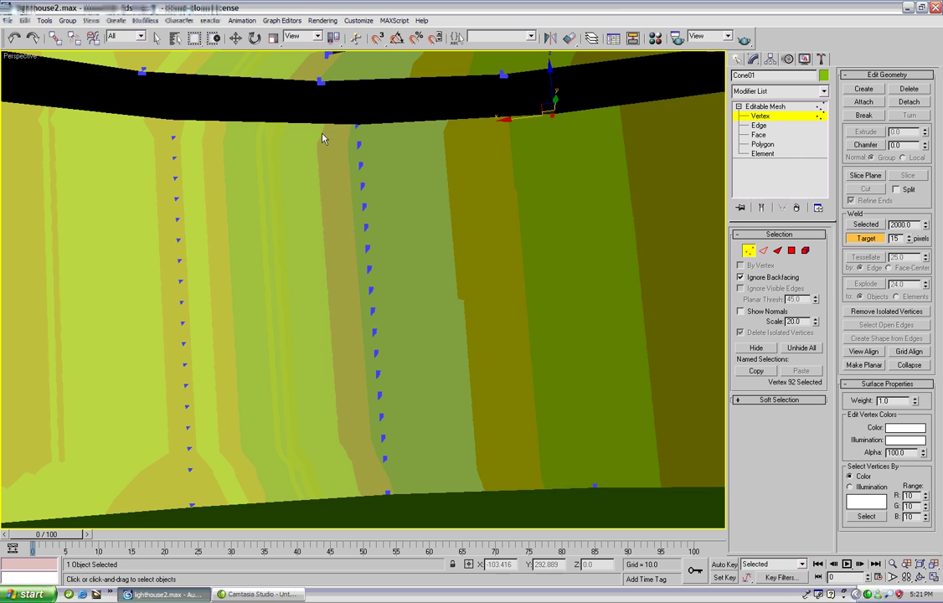
{"action": "left_click_drag", "start_coordinate": [442, 455], "coordinate": [444, 478]}
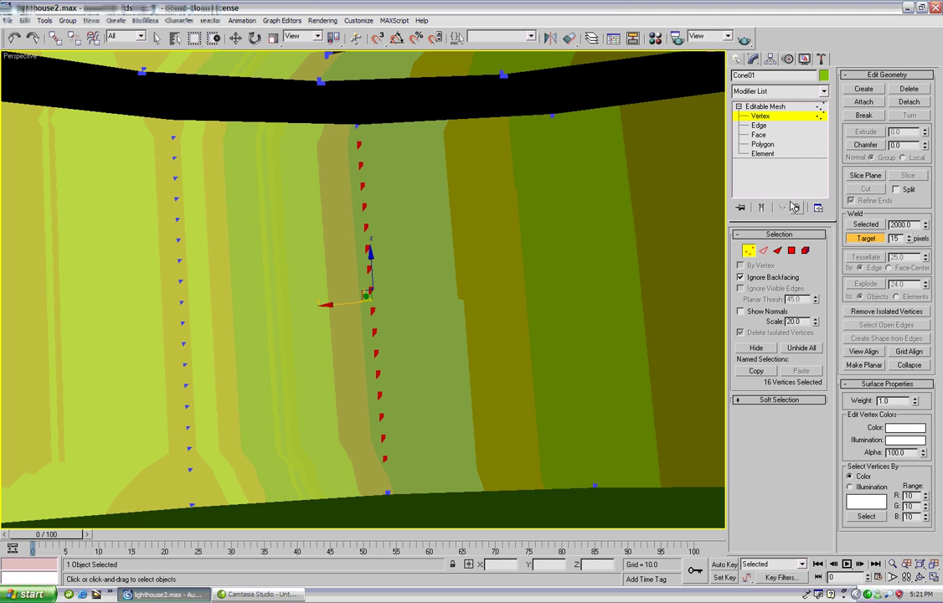
{"action": "left_click", "coordinate": [858, 226]}
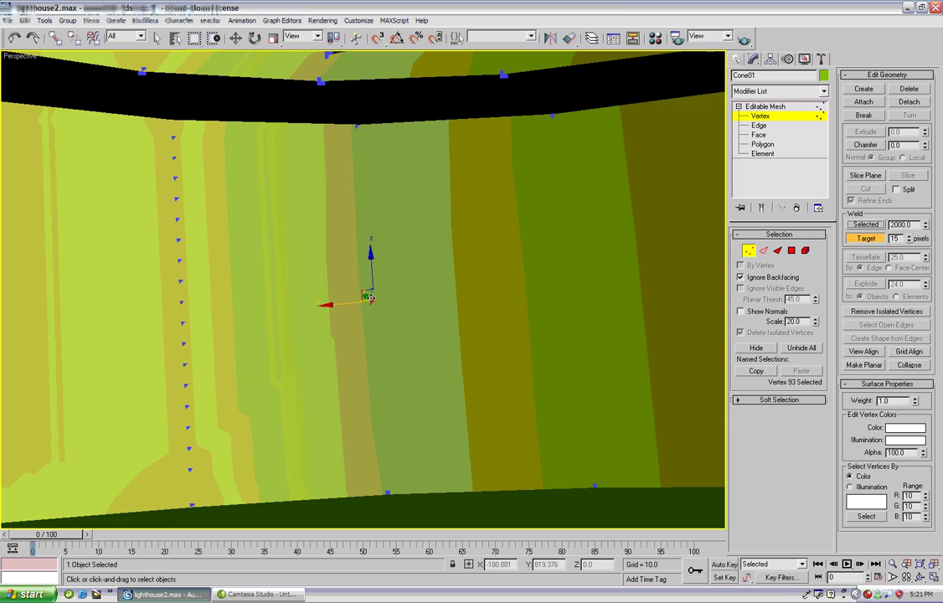
{"action": "left_click_drag", "start_coordinate": [370, 299], "coordinate": [353, 117]}
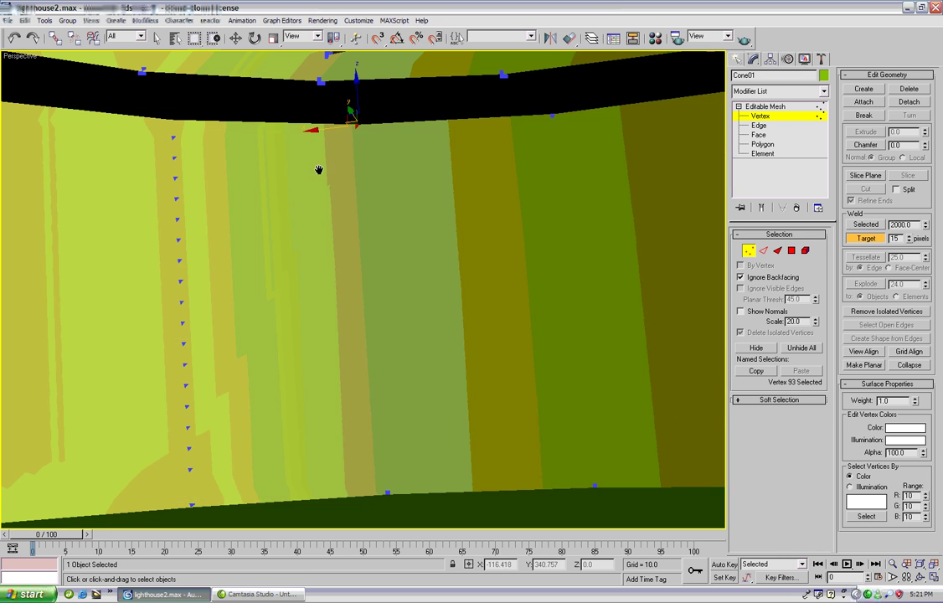
Weld the next column of seventeen inner-wall vertices into one and target-weld it to the stair-edge vertex above
{"action": "middle_click_drag", "start_coordinate": [319, 170], "coordinate": [576, 181]}
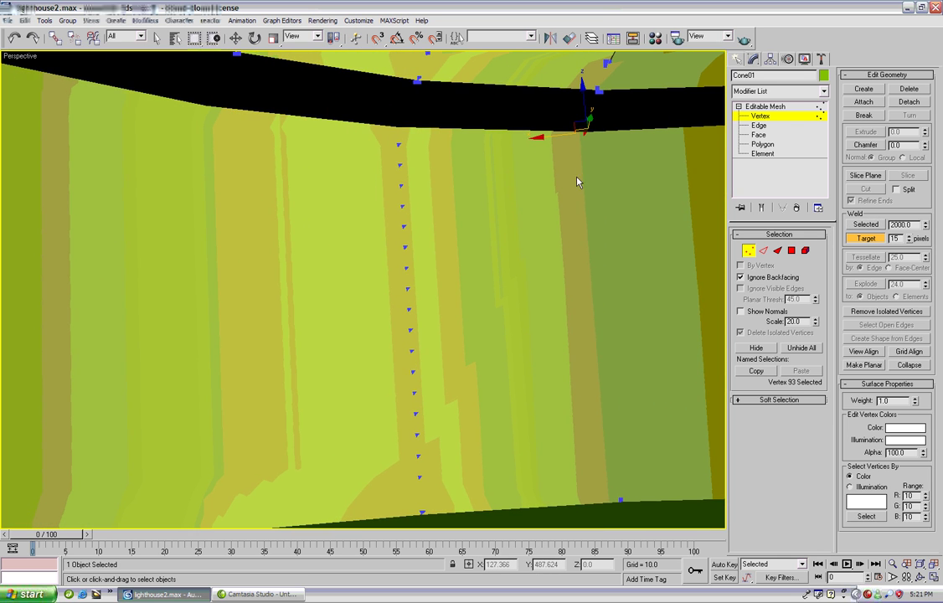
{"action": "left_click", "coordinate": [921, 578]}
{"action": "left_click_drag", "start_coordinate": [486, 335], "coordinate": [399, 349]}
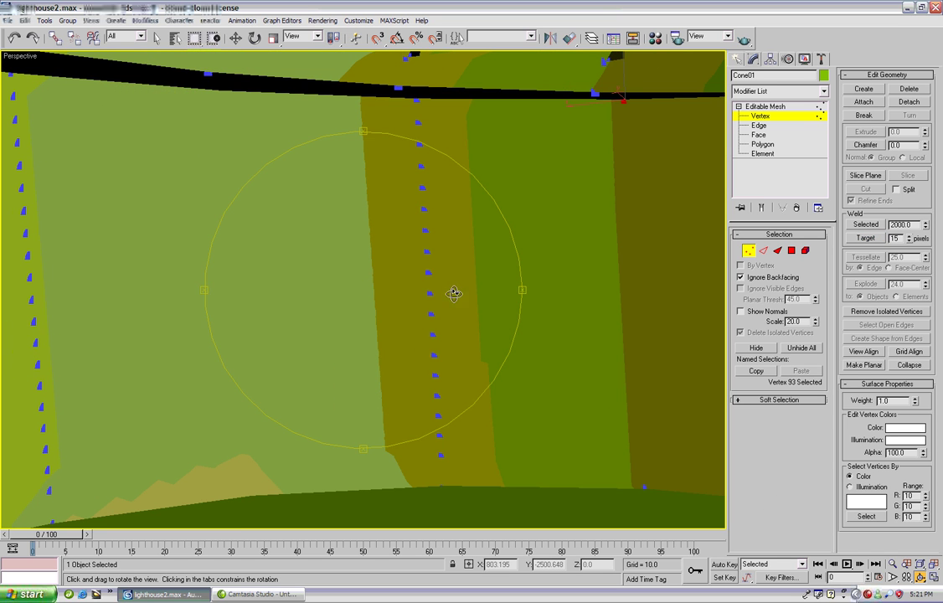
{"action": "right_click", "coordinate": [453, 294]}
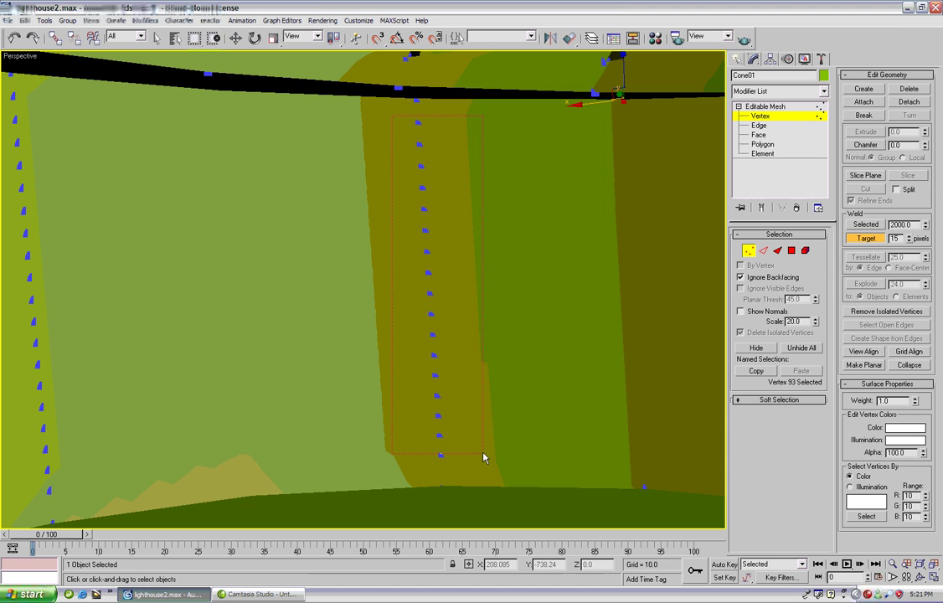
{"action": "left_click_drag", "start_coordinate": [484, 468], "coordinate": [486, 467]}
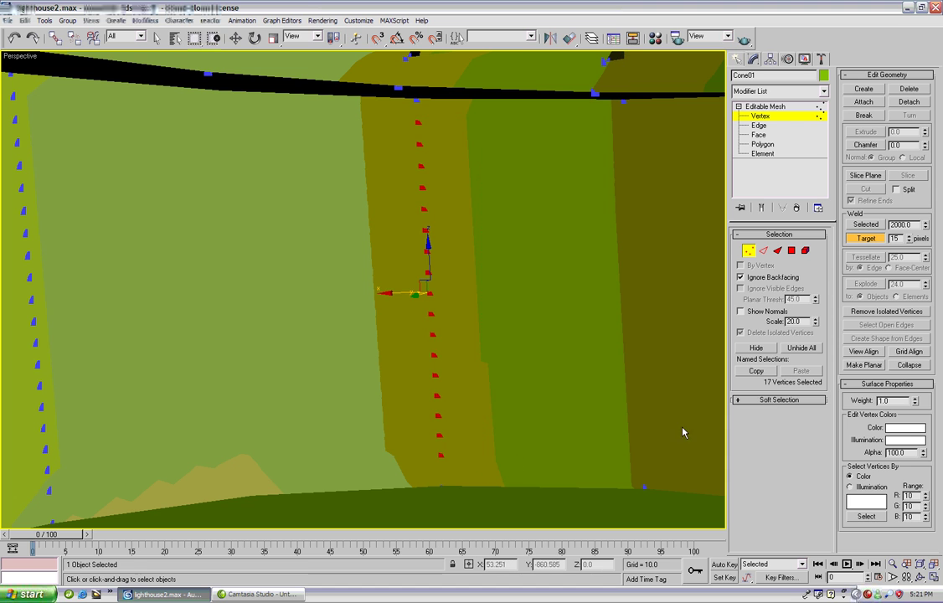
{"action": "left_click", "coordinate": [863, 227]}
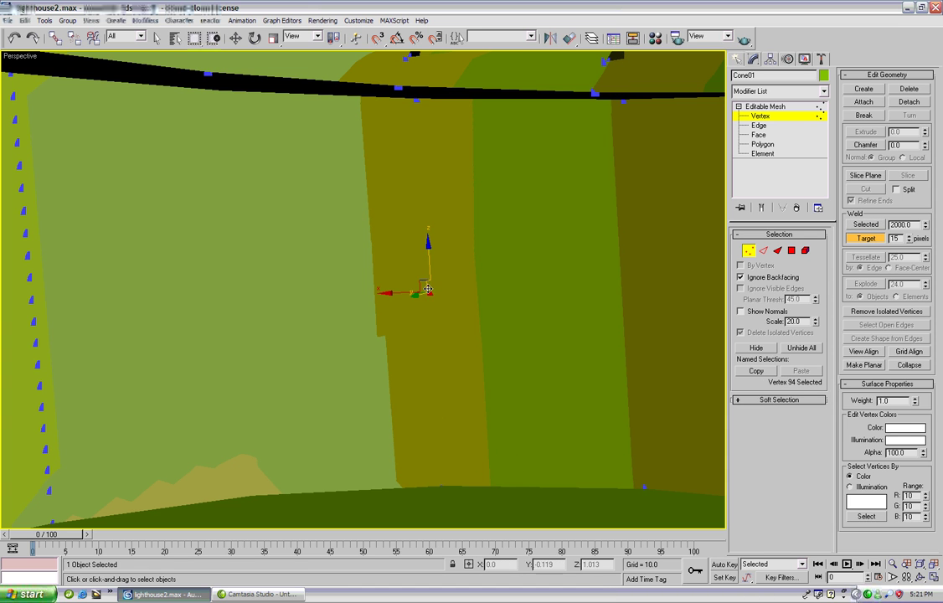
{"action": "left_click_drag", "start_coordinate": [428, 289], "coordinate": [416, 100]}
Weld the adjacent column of inner-wall vertices below the stair edge into one and target-weld it to its stair-edge vertex
{"action": "middle_click_drag", "start_coordinate": [192, 142], "coordinate": [414, 160]}
{"action": "left_click", "coordinate": [920, 578]}
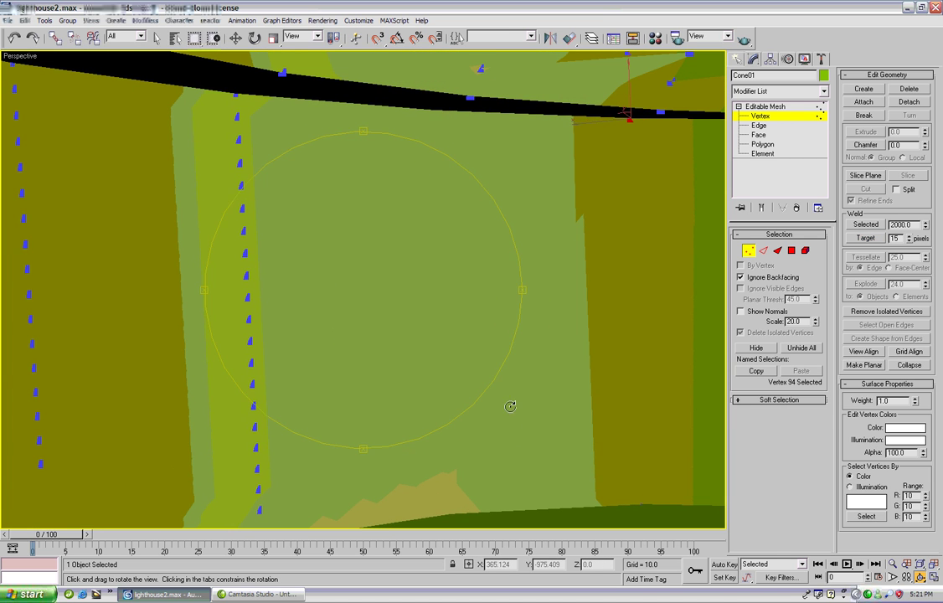
{"action": "left_click_drag", "start_coordinate": [512, 406], "coordinate": [398, 249]}
{"action": "right_click", "coordinate": [429, 240]}
{"action": "left_click_drag", "start_coordinate": [332, 118], "coordinate": [401, 231]}
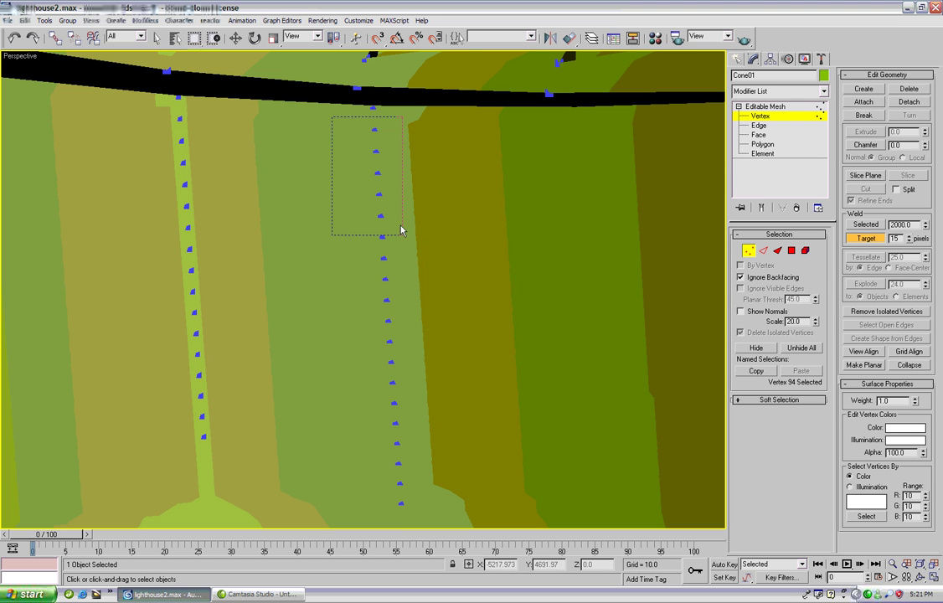
{"action": "left_click_drag", "start_coordinate": [447, 518], "coordinate": [447, 518]}
{"action": "mouse_move", "coordinate": [446, 442]}
{"action": "middle_mouse_down"}
{"action": "mouse_move", "coordinate": [440, 411]}
{"action": "mouse_move", "coordinate": [444, 421]}
{"action": "middle_mouse_up"}
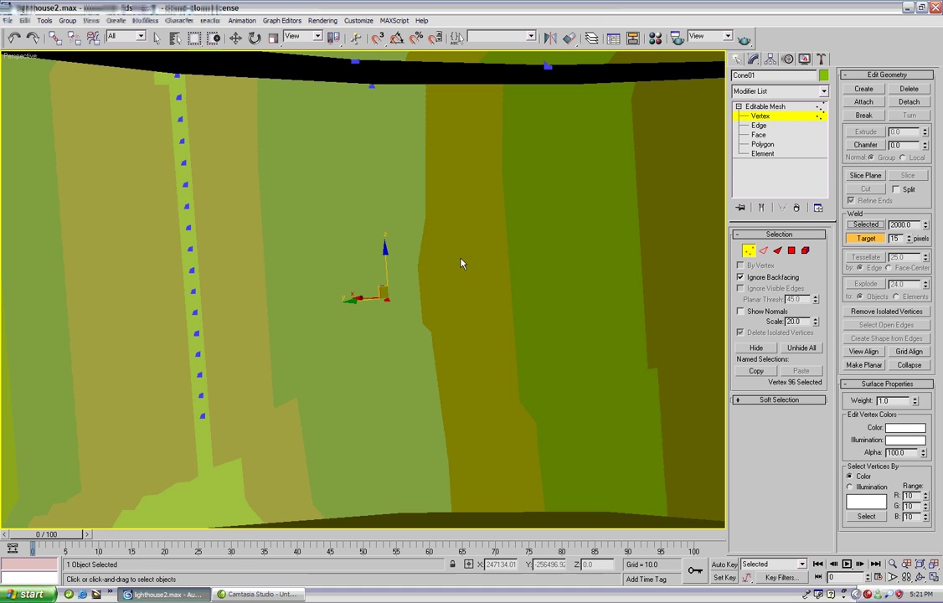
{"action": "middle_click_drag", "start_coordinate": [388, 297], "coordinate": [464, 221]}
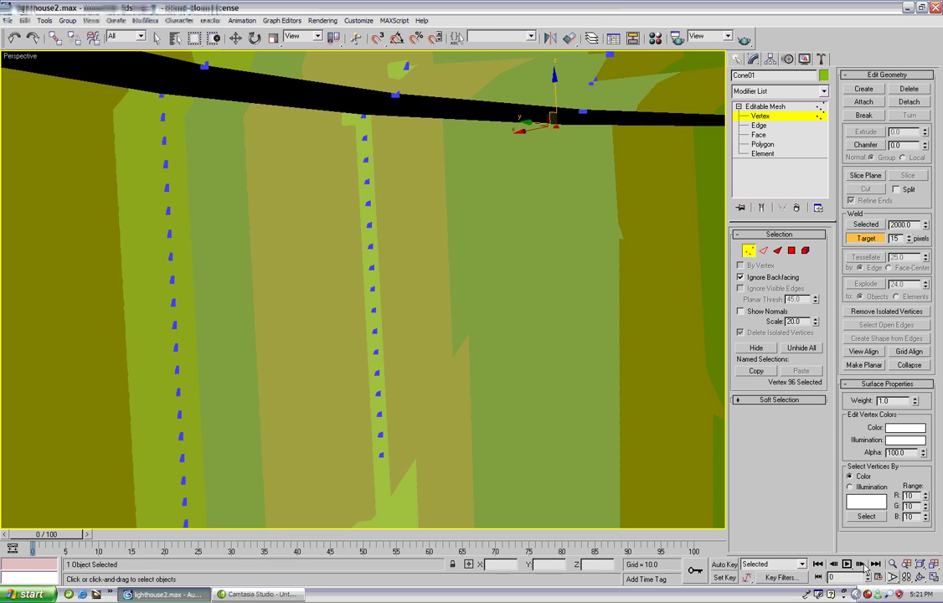
Weld the following column of sixteen inner-wall vertices into one and target-weld it to the stair-edge vertex above
{"action": "left_click", "coordinate": [919, 577]}
{"action": "left_click_drag", "start_coordinate": [513, 377], "coordinate": [452, 291]}
{"action": "right_click", "coordinate": [453, 290]}
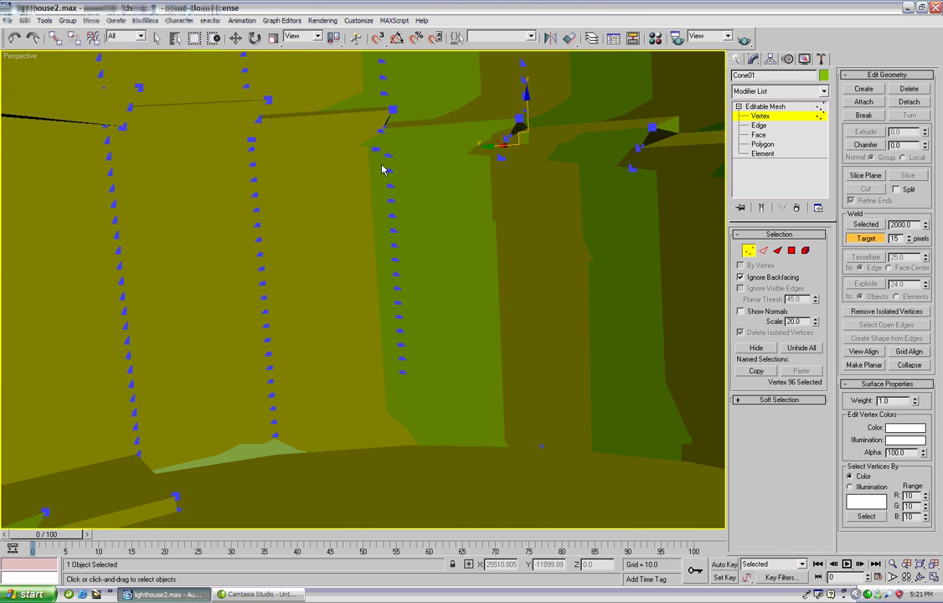
{"action": "middle_click_drag", "start_coordinate": [374, 175], "coordinate": [373, 99]}
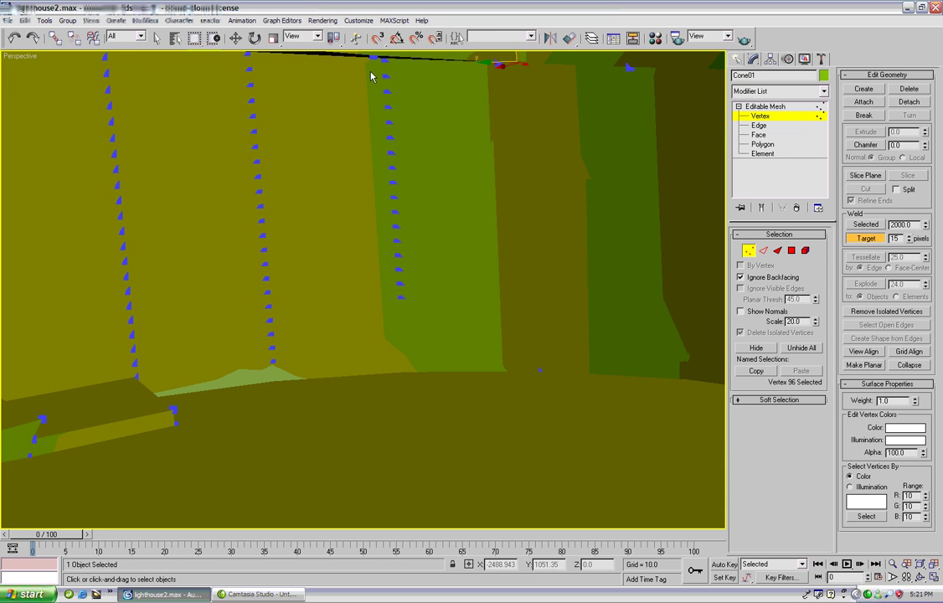
{"action": "left_click_drag", "start_coordinate": [428, 372], "coordinate": [438, 355]}
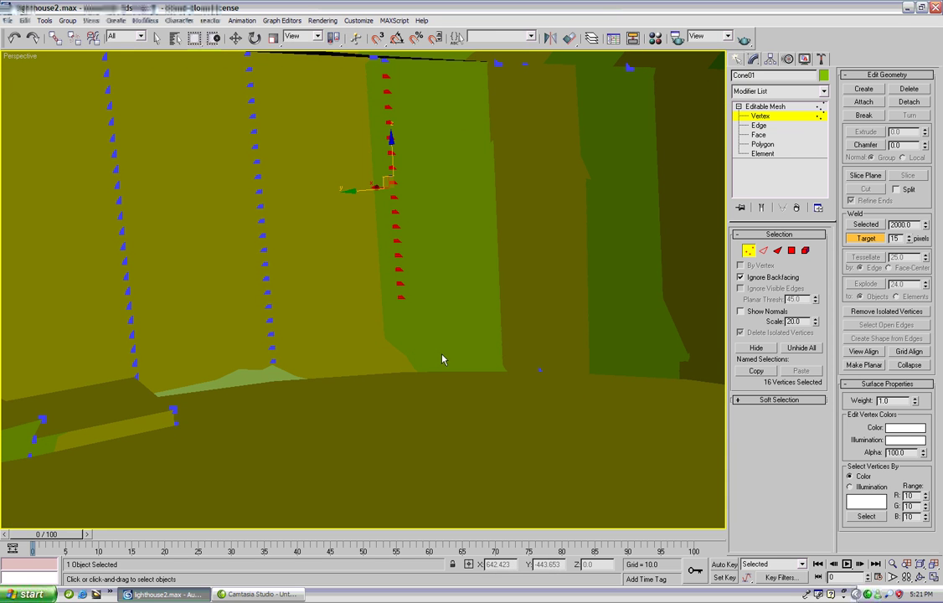
{"action": "middle_click_drag", "start_coordinate": [438, 204], "coordinate": [463, 249]}
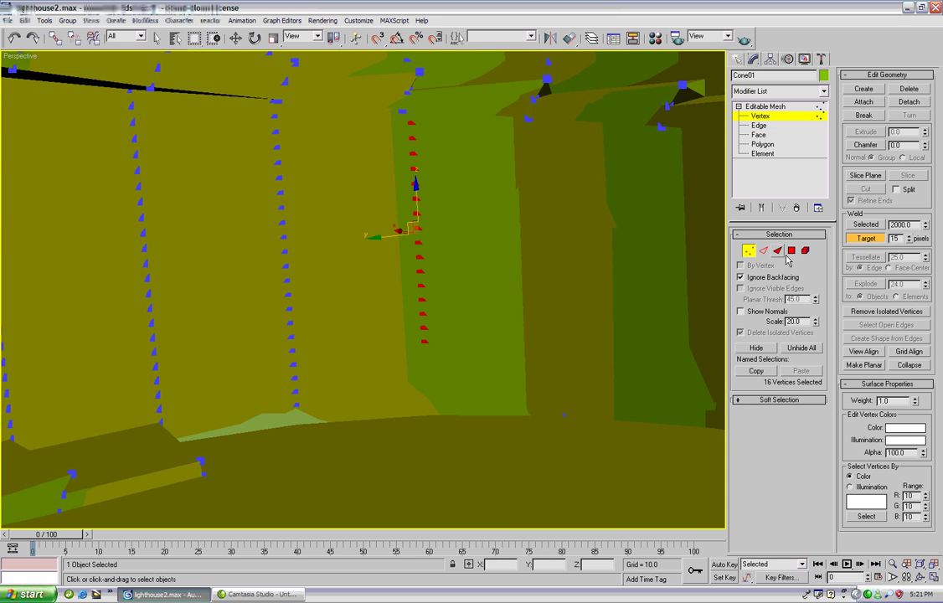
{"action": "left_click", "coordinate": [869, 228]}
{"action": "middle_click_drag", "start_coordinate": [516, 175], "coordinate": [515, 142]}
{"action": "middle_click_drag", "start_coordinate": [441, 154], "coordinate": [440, 136]}
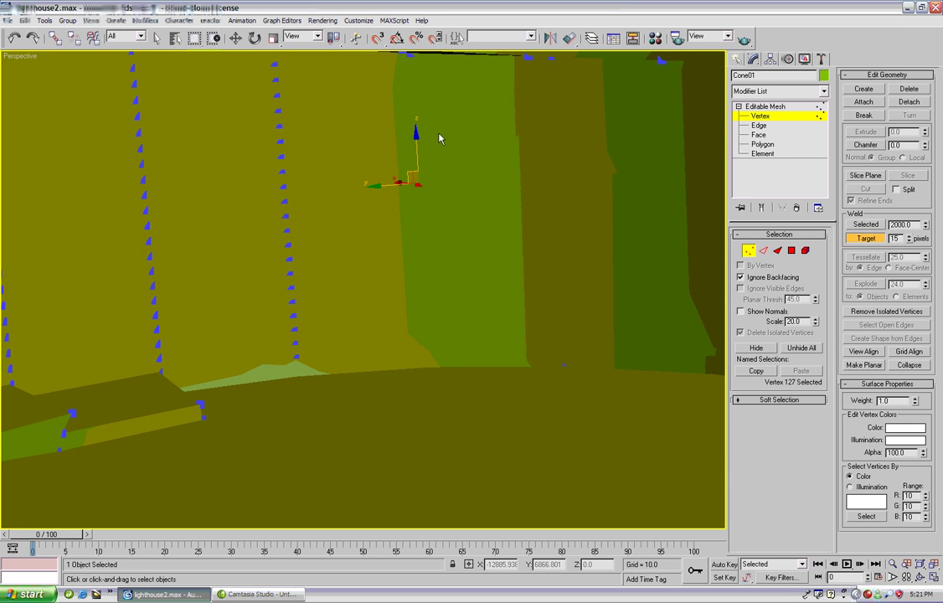
{"action": "left_click_drag", "start_coordinate": [418, 184], "coordinate": [432, 90]}
Weld the next column of twenty-one inner-wall vertices into one and target-weld it to its stair-edge vertex
{"action": "middle_click_drag", "start_coordinate": [432, 85], "coordinate": [452, 134]}
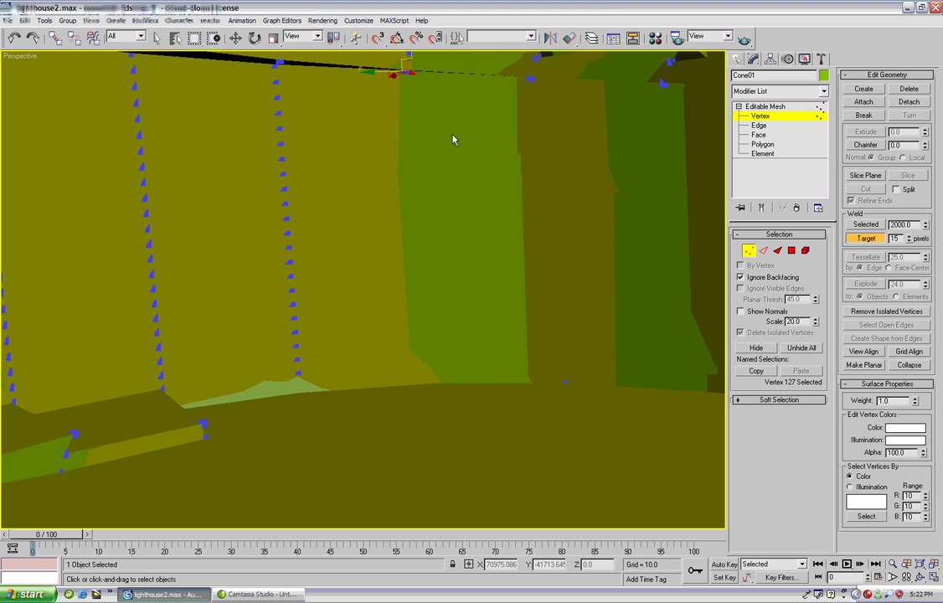
{"action": "left_click", "coordinate": [920, 579]}
{"action": "left_click_drag", "start_coordinate": [505, 252], "coordinate": [344, 259]}
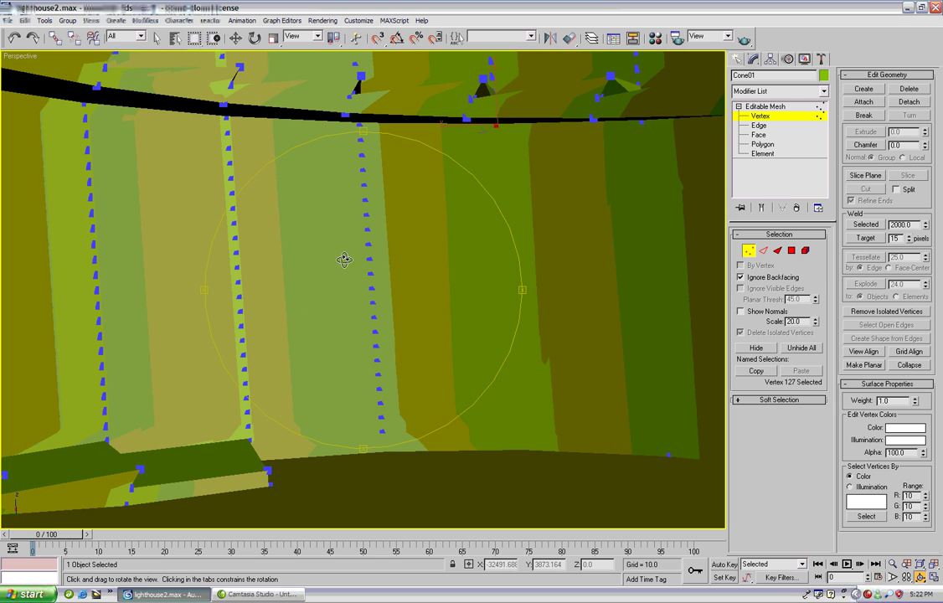
{"action": "right_click", "coordinate": [444, 222]}
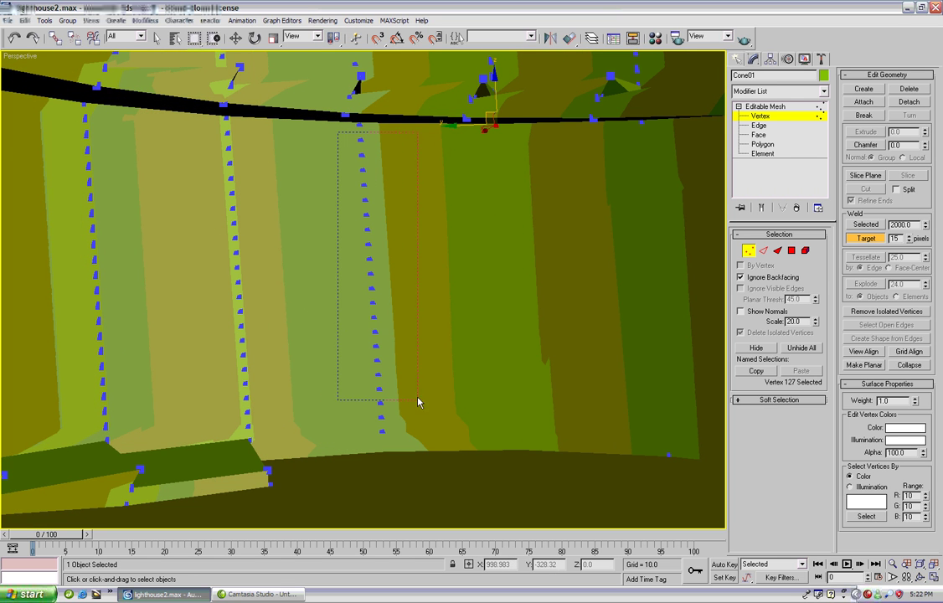
{"action": "left_click_drag", "start_coordinate": [435, 443], "coordinate": [436, 442]}
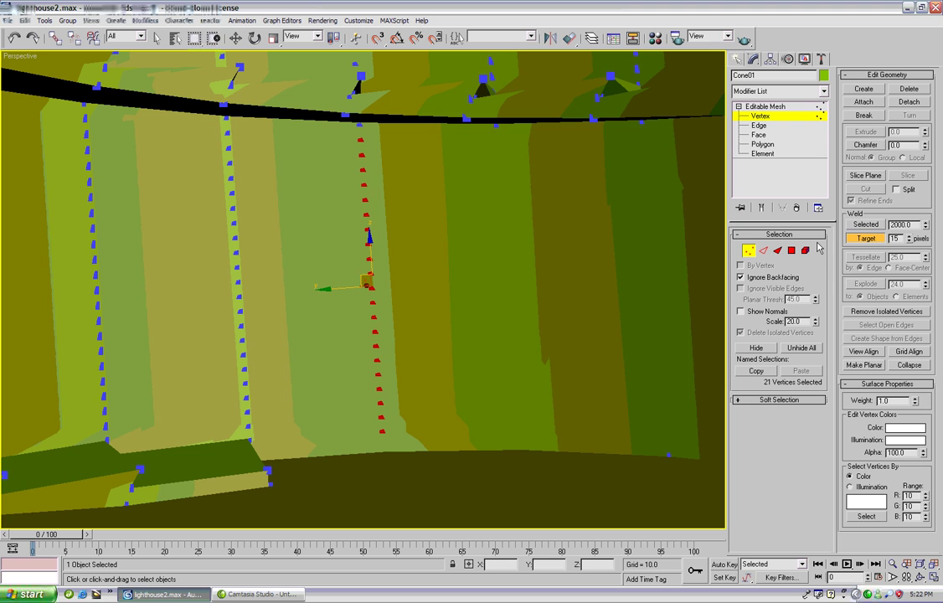
{"action": "left_click", "coordinate": [863, 226]}
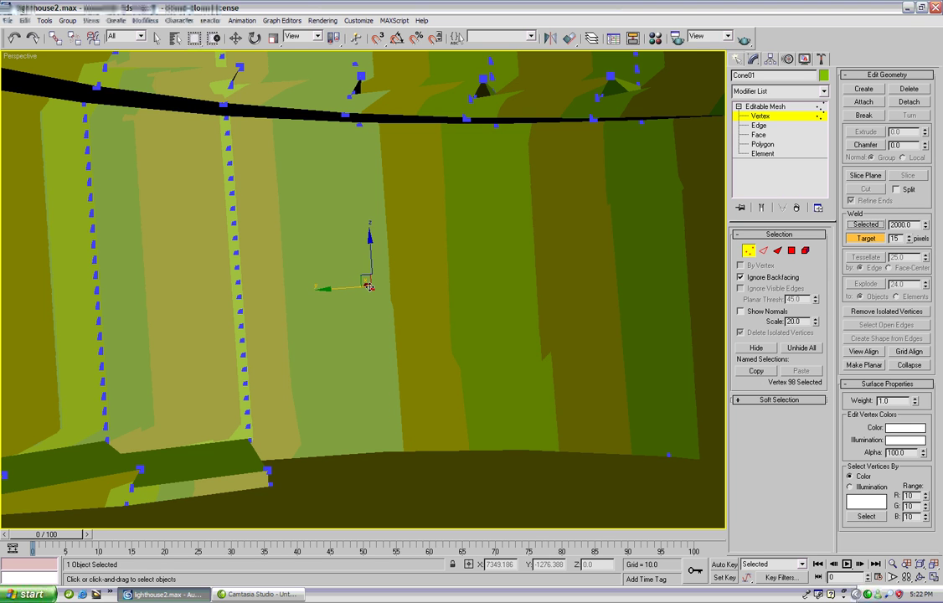
{"action": "middle_click_drag", "start_coordinate": [245, 227], "coordinate": [294, 227]}
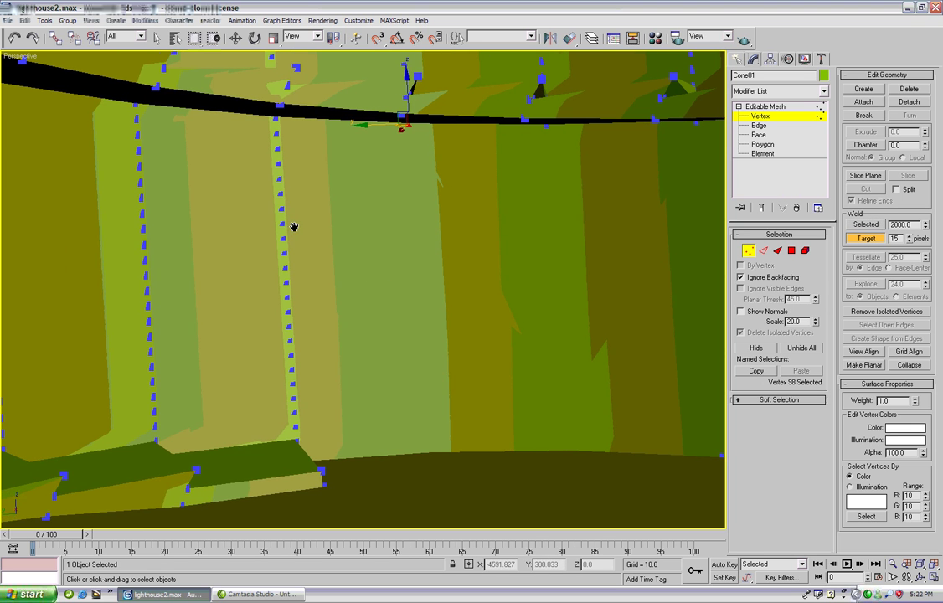
Merge the adjacent column of twenty-one inner-wall vertices, ending just above the lower steps, and target-weld the result to the stair-edge vertex above
{"action": "left_click", "coordinate": [920, 578]}
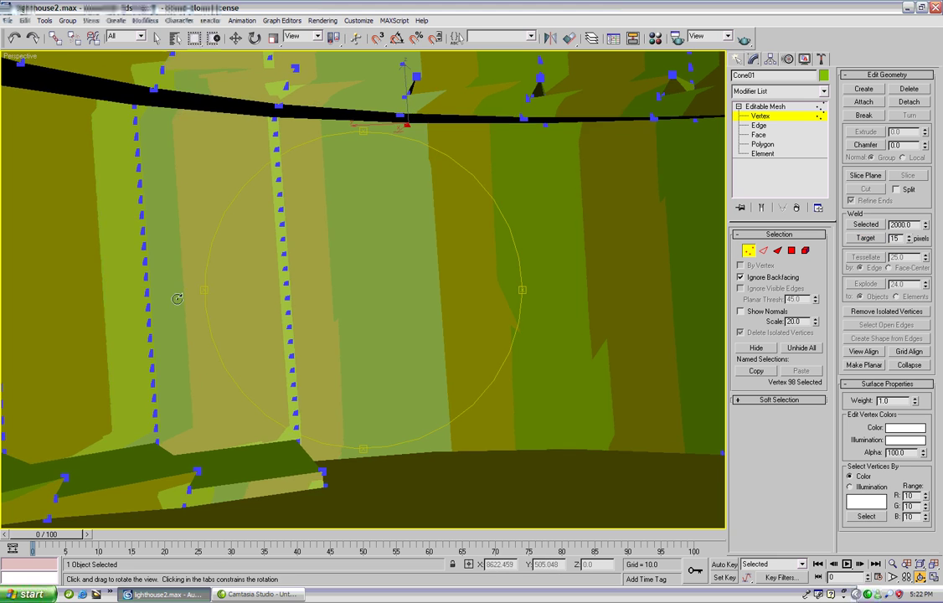
{"action": "left_click_drag", "start_coordinate": [242, 311], "coordinate": [288, 320]}
{"action": "middle_click_drag", "start_coordinate": [288, 319], "coordinate": [368, 235], "text": "alt"}
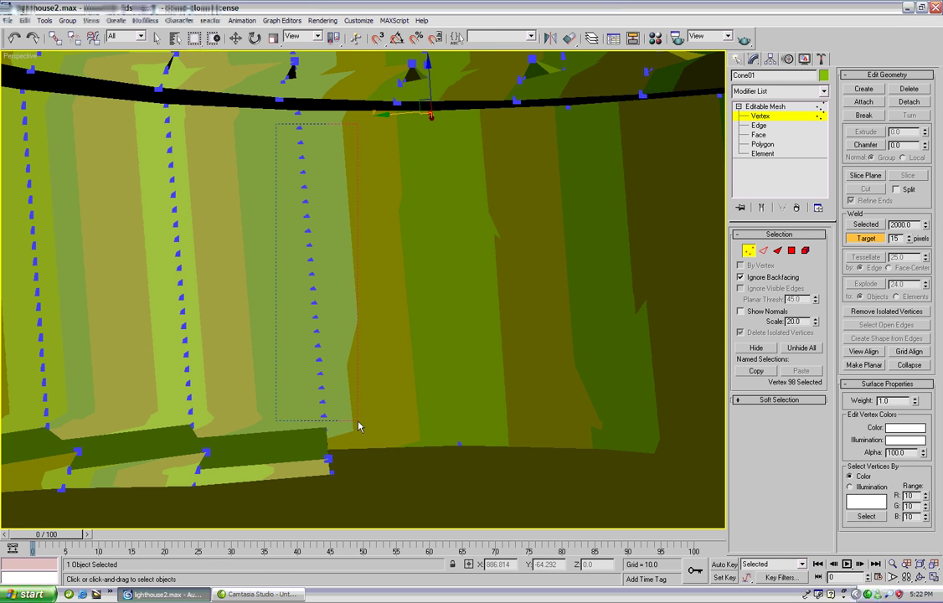
{"action": "left_click_drag", "start_coordinate": [358, 426], "coordinate": [360, 429]}
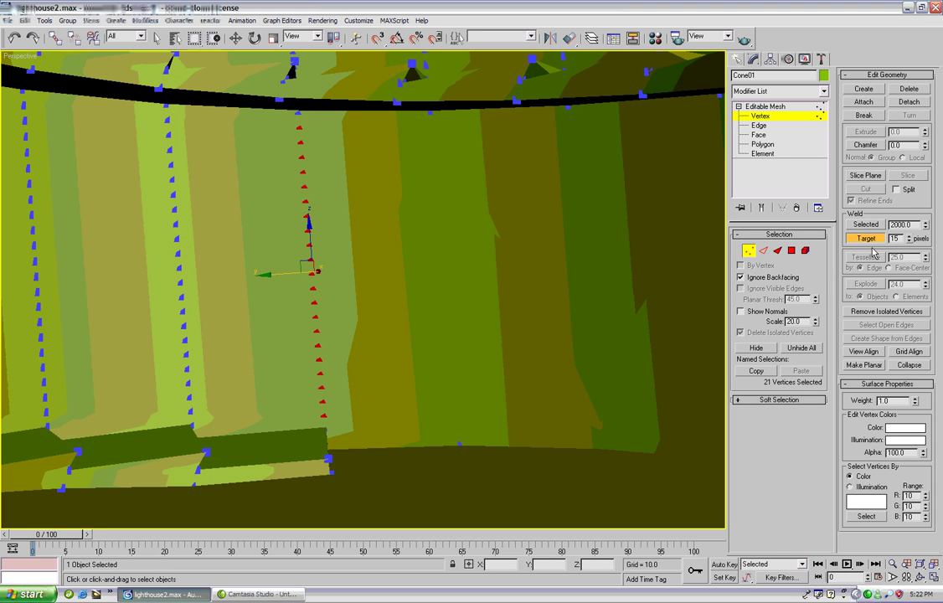
{"action": "left_click", "coordinate": [868, 224]}
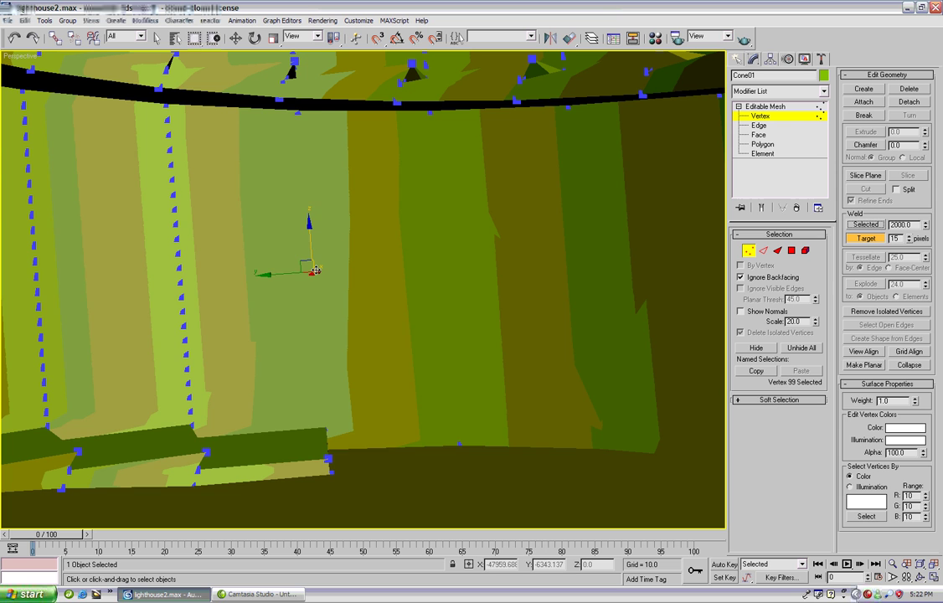
{"action": "left_click_drag", "start_coordinate": [316, 271], "coordinate": [299, 113]}
Weld the following column of twenty-one inner-wall vertices above the lower steps into one and target-weld it to its stair-edge vertex
{"action": "middle_click_drag", "start_coordinate": [240, 176], "coordinate": [317, 185]}
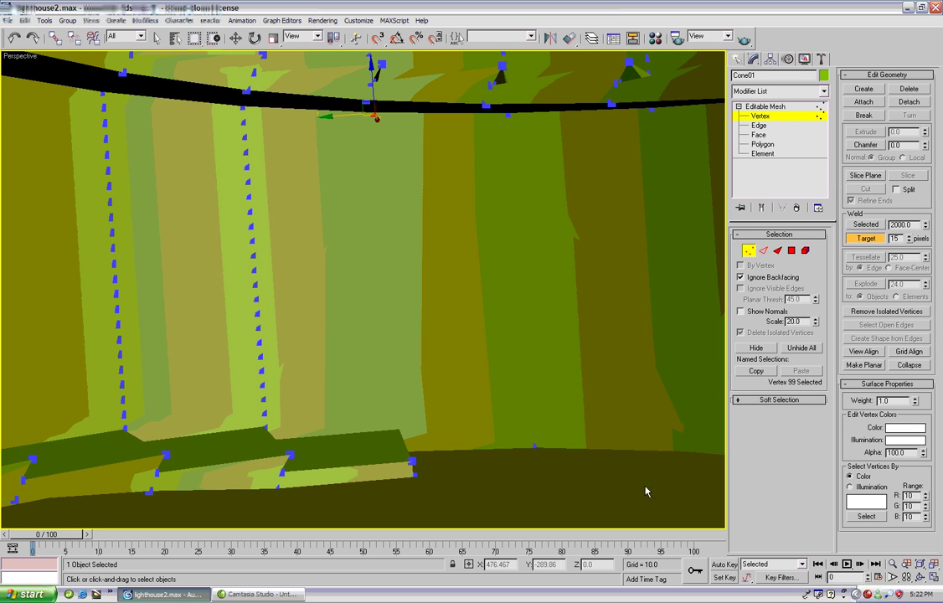
{"action": "key", "text": "ctrl+r"}
{"action": "left_click_drag", "start_coordinate": [390, 331], "coordinate": [421, 307]}
{"action": "middle_click_drag", "start_coordinate": [421, 308], "coordinate": [419, 310]}
{"action": "right_click", "coordinate": [401, 258]}
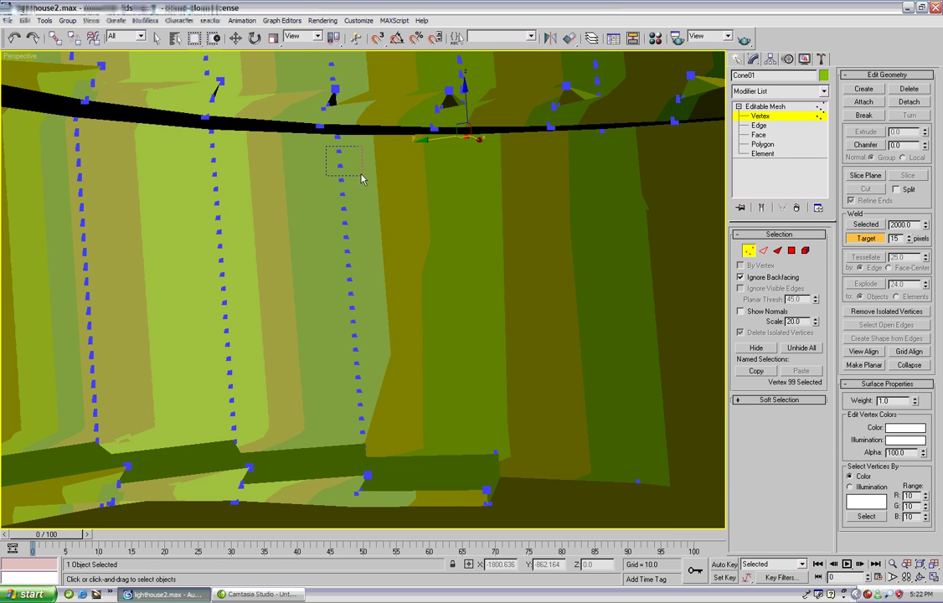
{"action": "left_click_drag", "start_coordinate": [412, 444], "coordinate": [413, 442]}
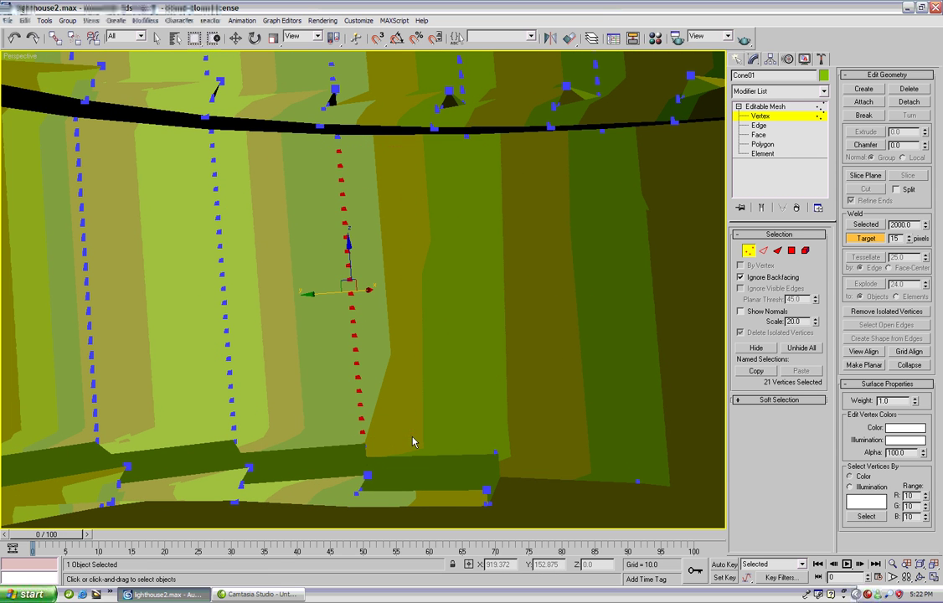
{"action": "left_click", "coordinate": [866, 225]}
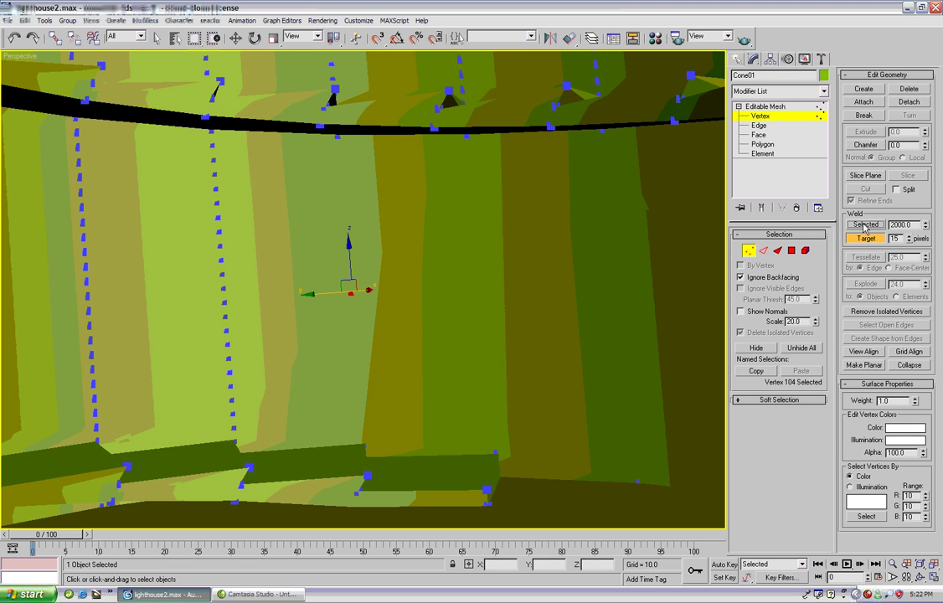
{"action": "left_click_drag", "start_coordinate": [351, 291], "coordinate": [337, 136]}
Examine the spiral staircase and the remaining inner-wall vertex columns from the tower's base up to its top opening
{"action": "middle_click_drag", "start_coordinate": [318, 106], "coordinate": [337, 125]}
{"action": "scroll", "coordinate": [337, 125], "scroll_direction": "down", "scroll_amount": 10}
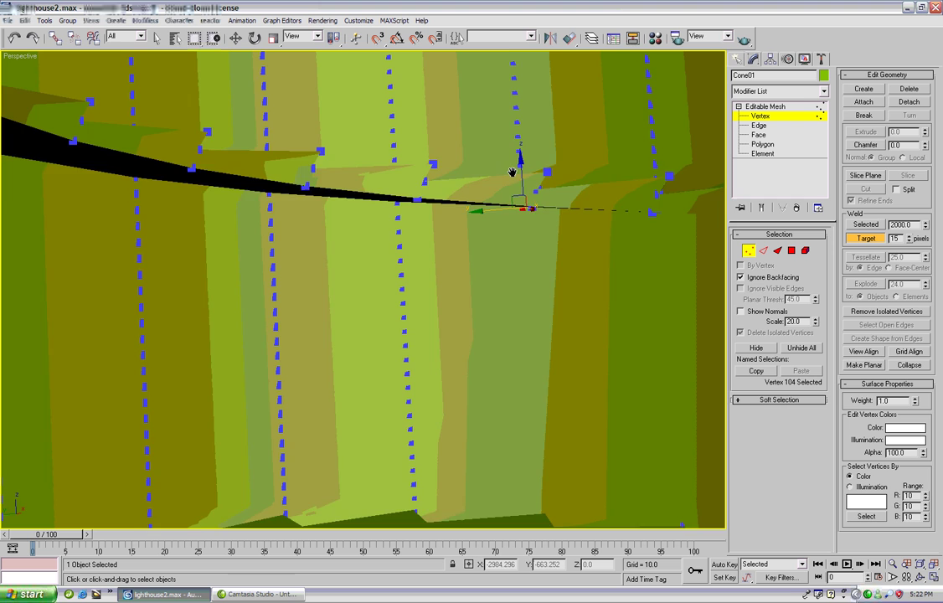
{"action": "scroll", "coordinate": [410, 202], "scroll_direction": "down", "scroll_amount": 2}
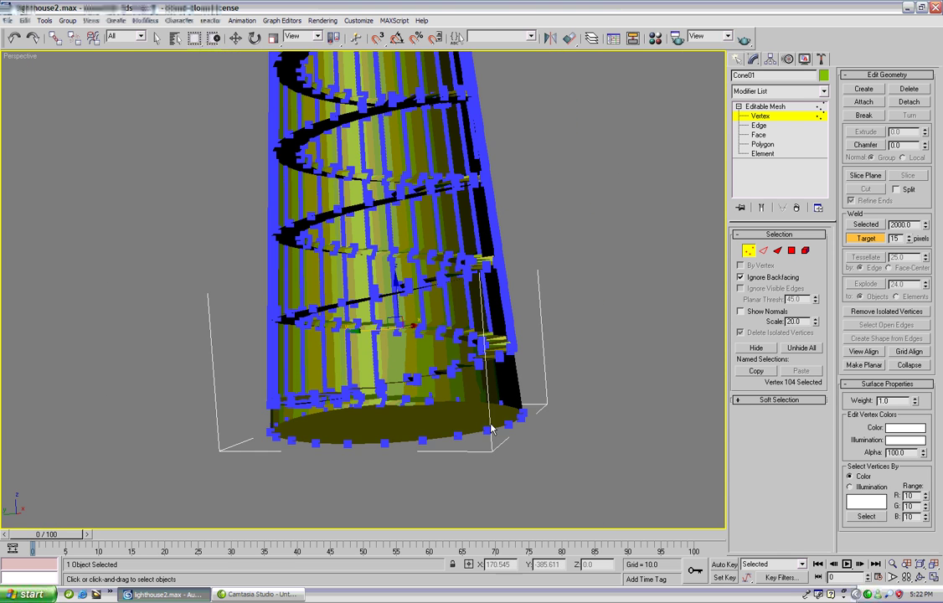
{"action": "middle_click_drag", "start_coordinate": [431, 232], "coordinate": [496, 375]}
{"action": "scroll", "coordinate": [496, 376], "scroll_direction": "down", "scroll_amount": 3}
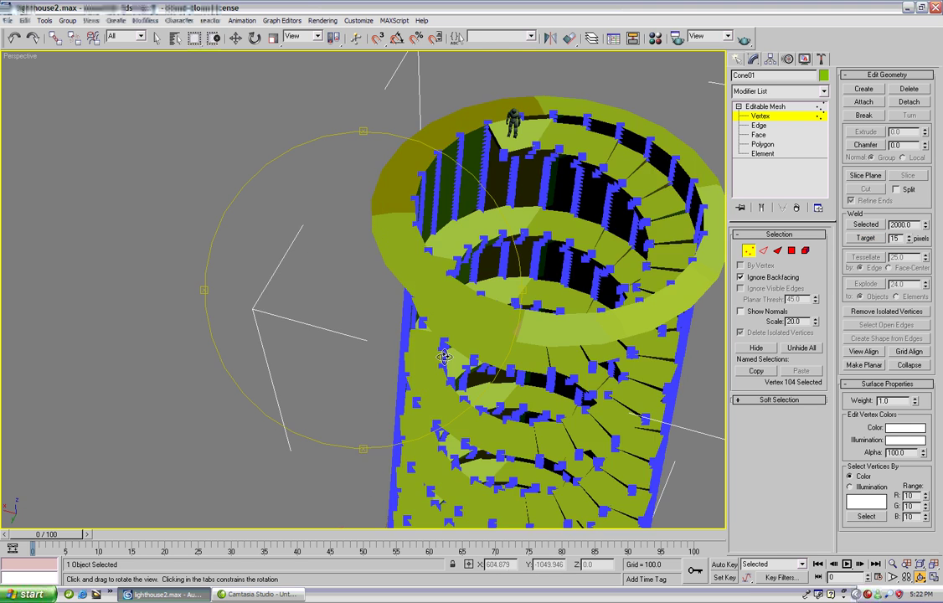
{"action": "middle_click_drag", "start_coordinate": [434, 275], "coordinate": [344, 323]}
{"action": "scroll", "coordinate": [402, 350], "scroll_direction": "up", "scroll_amount": 3}
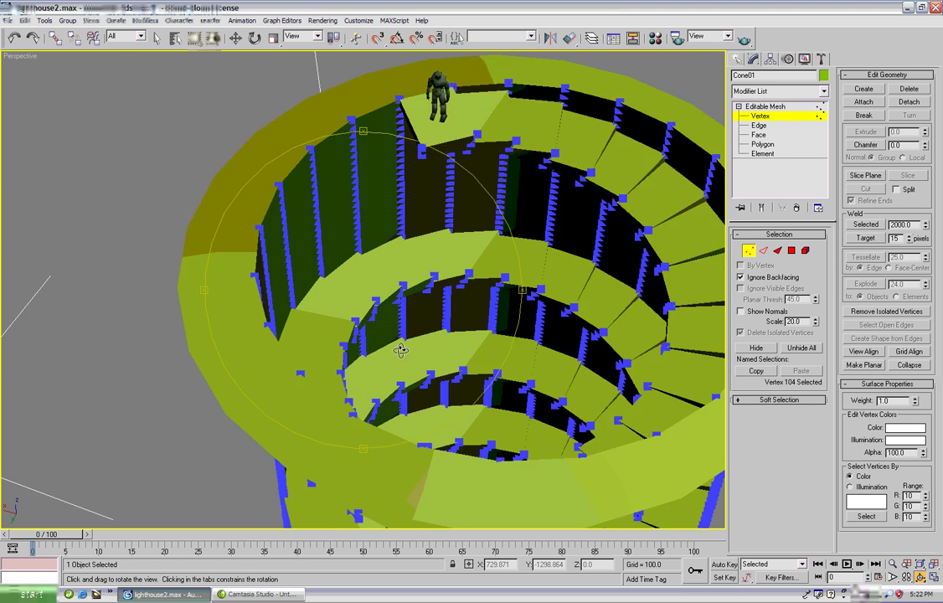
{"action": "scroll", "coordinate": [403, 350], "scroll_direction": "down", "scroll_amount": 4}
{"action": "middle_click_drag", "start_coordinate": [399, 350], "coordinate": [151, 415]}
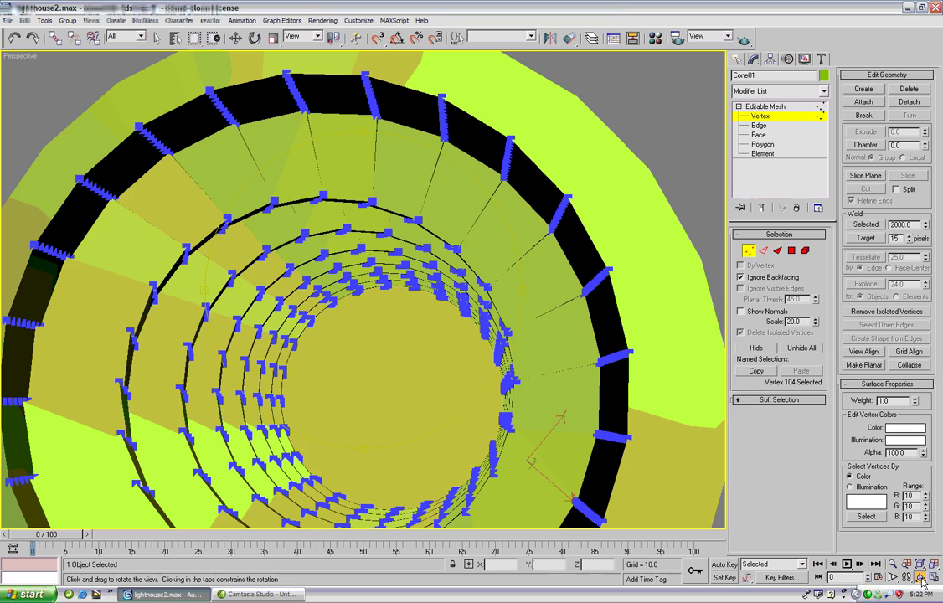
{"action": "left_click_drag", "start_coordinate": [396, 332], "coordinate": [236, 208]}
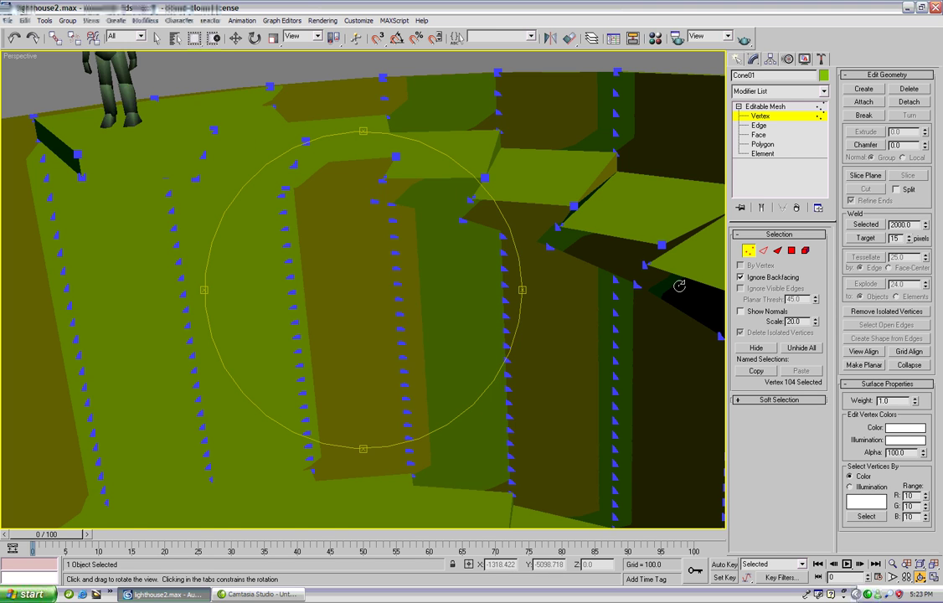
{"action": "left_click_drag", "start_coordinate": [598, 251], "coordinate": [537, 299]}
{"action": "scroll", "coordinate": [447, 318], "scroll_direction": "up", "scroll_amount": 3}
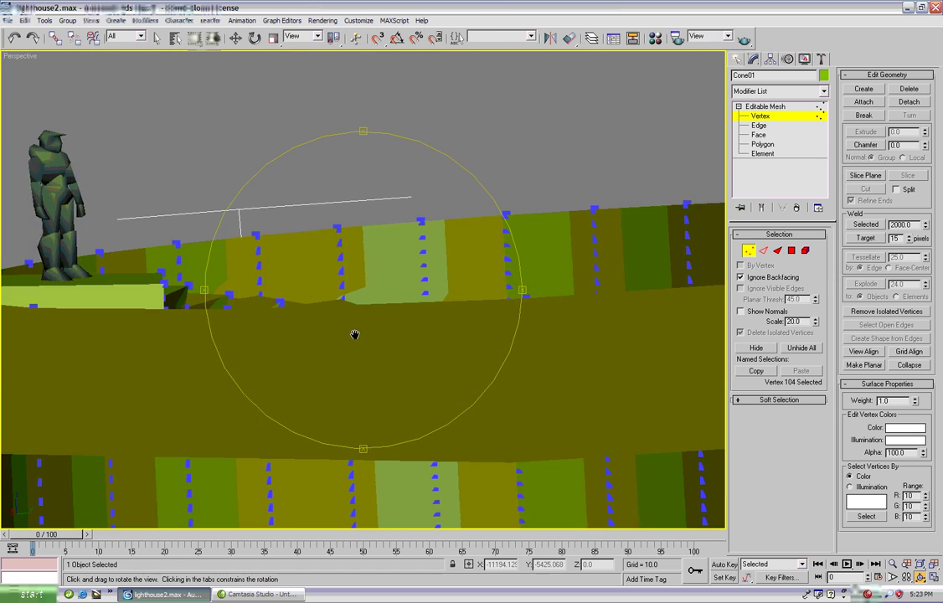
Examine the tower's top landing and the remaining inner-wall vertex columns from inside, underneath and above the top opening
{"action": "left_click_drag", "start_coordinate": [355, 335], "coordinate": [263, 255]}
{"action": "right_click", "coordinate": [204, 233]}
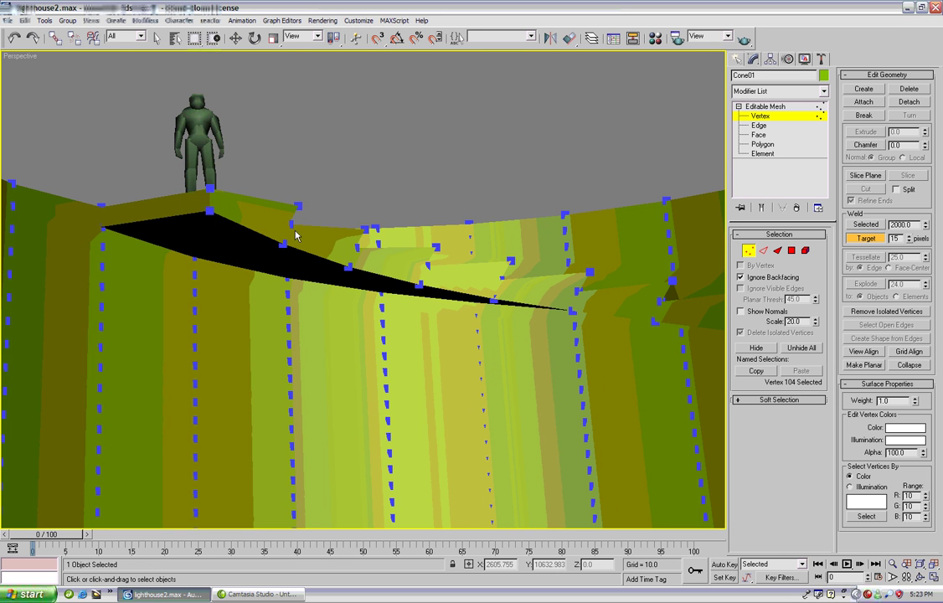
{"action": "scroll", "coordinate": [295, 231], "scroll_direction": "down", "scroll_amount": 2}
{"action": "middle_click_drag", "start_coordinate": [319, 243], "coordinate": [349, 216]}
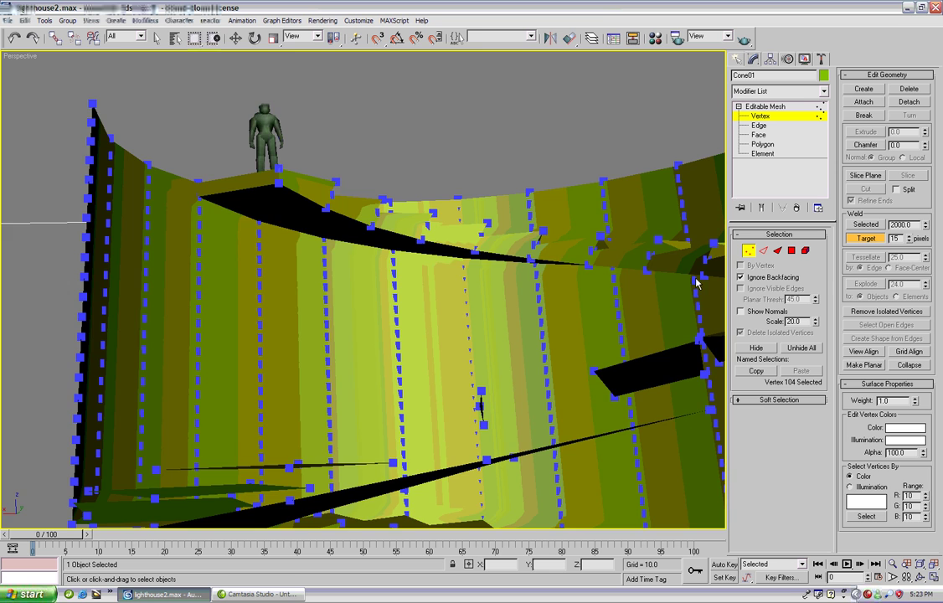
{"action": "scroll", "coordinate": [382, 238], "scroll_direction": "down", "scroll_amount": 10}
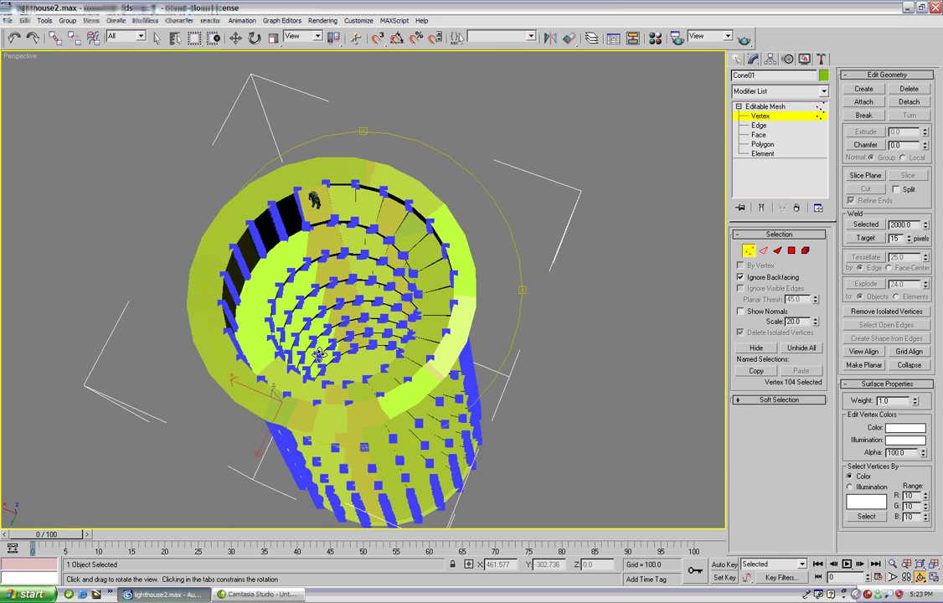
{"action": "left_click_drag", "start_coordinate": [320, 354], "coordinate": [475, 248]}
{"action": "right_click", "coordinate": [586, 336]}
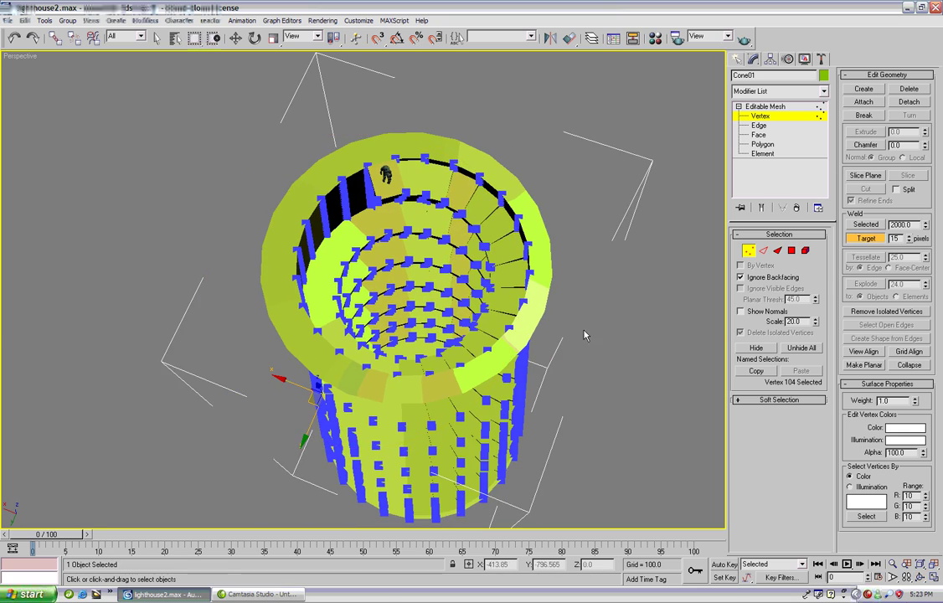
{"action": "left_click", "coordinate": [869, 595]}
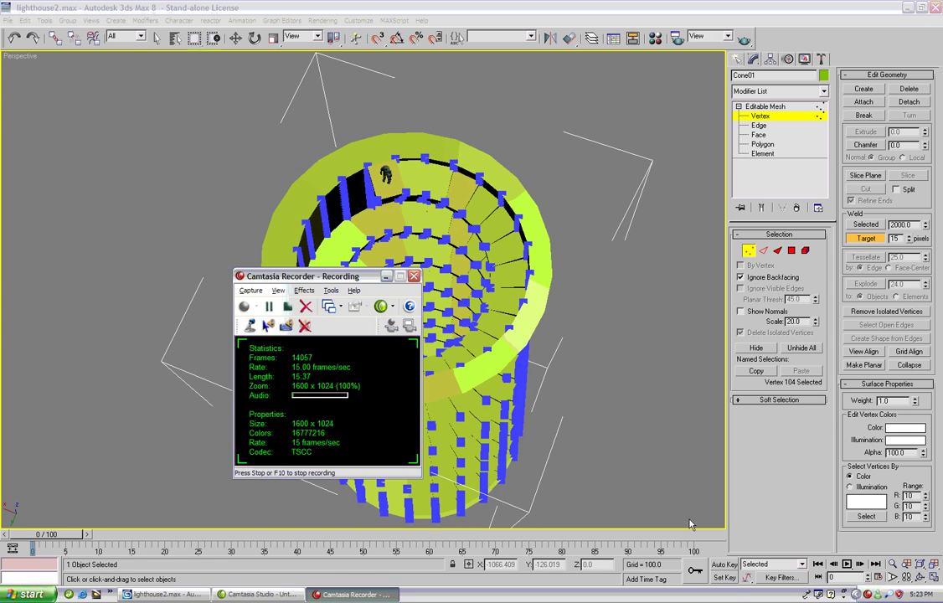
{"action": "left_click", "coordinate": [270, 307]}
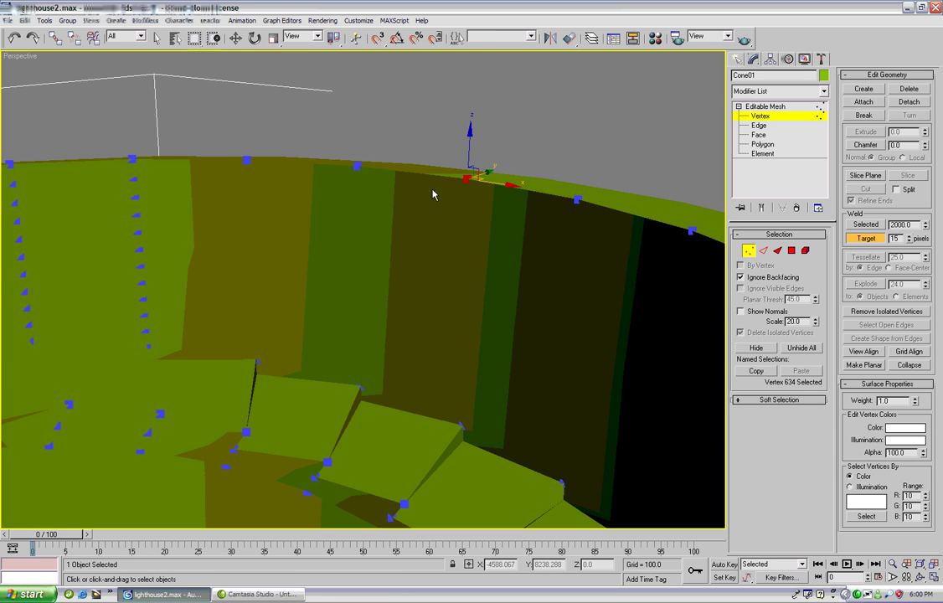
Weld the column of ten inner-wall vertices above the top steps into one and target-weld it to the rim vertex above
{"action": "middle_click_drag", "start_coordinate": [430, 250], "coordinate": [739, 337]}
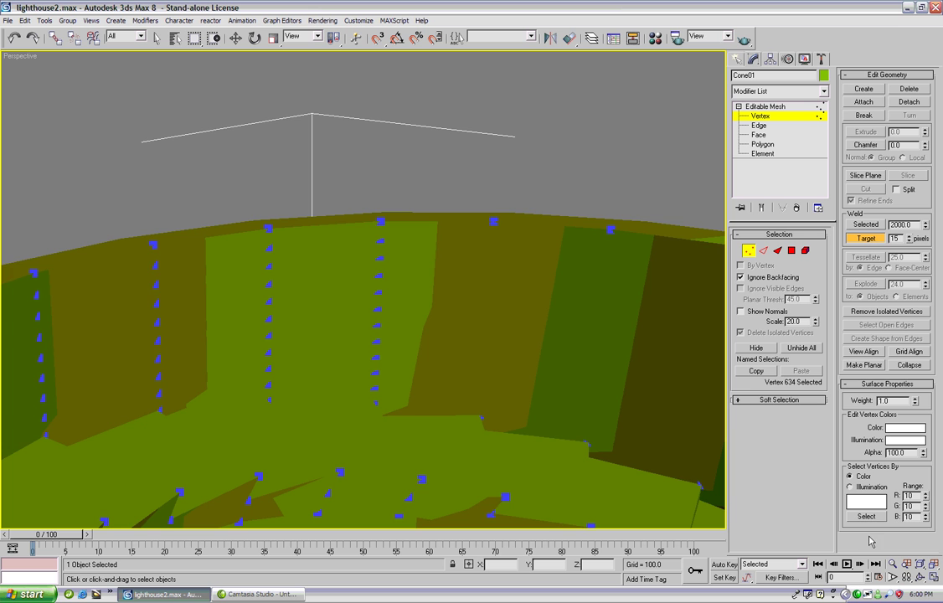
{"action": "left_click", "coordinate": [921, 578]}
{"action": "left_click_drag", "start_coordinate": [470, 323], "coordinate": [386, 255]}
{"action": "right_click", "coordinate": [391, 253]}
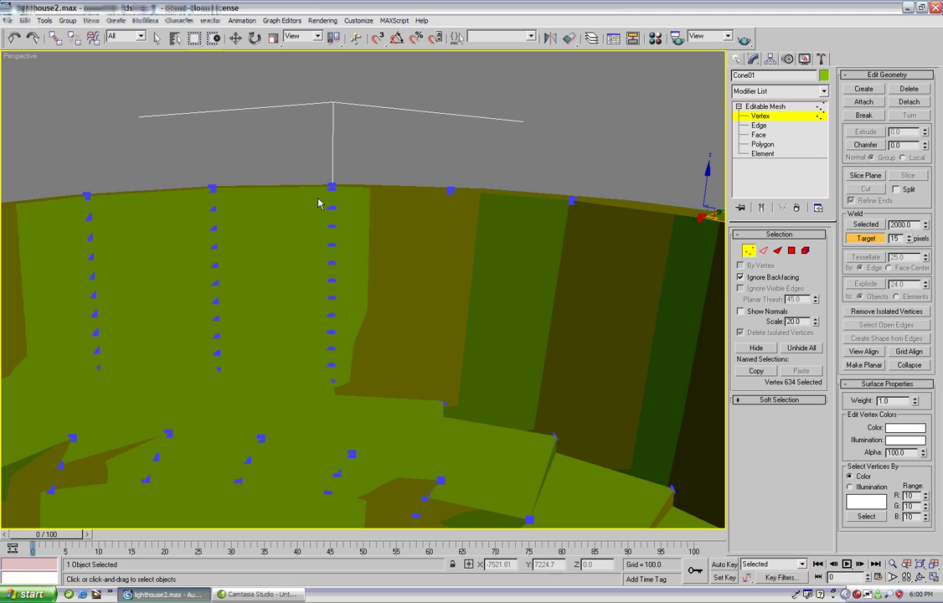
{"action": "left_click_drag", "start_coordinate": [381, 321], "coordinate": [378, 374]}
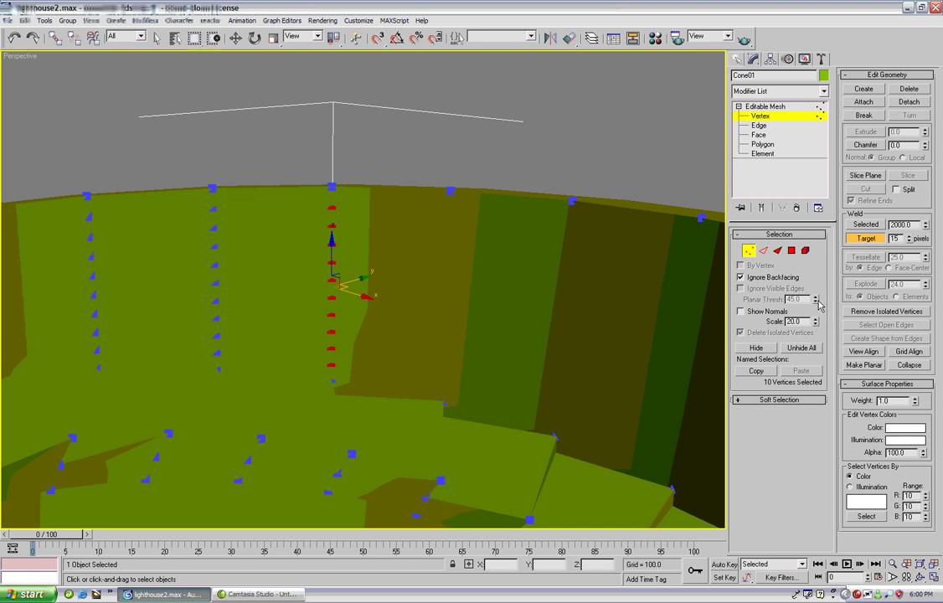
{"action": "left_click", "coordinate": [873, 226]}
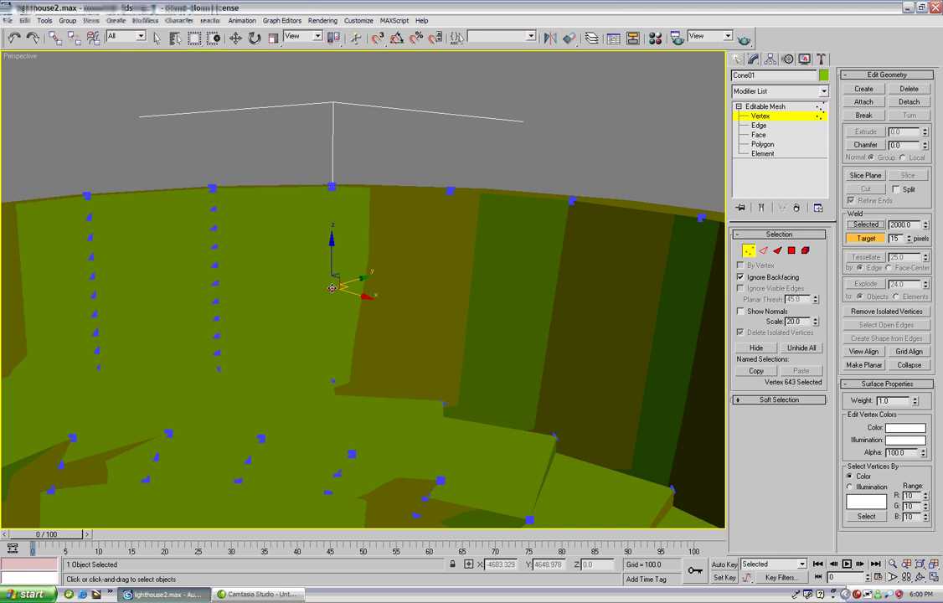
{"action": "left_click_drag", "start_coordinate": [332, 287], "coordinate": [332, 187]}
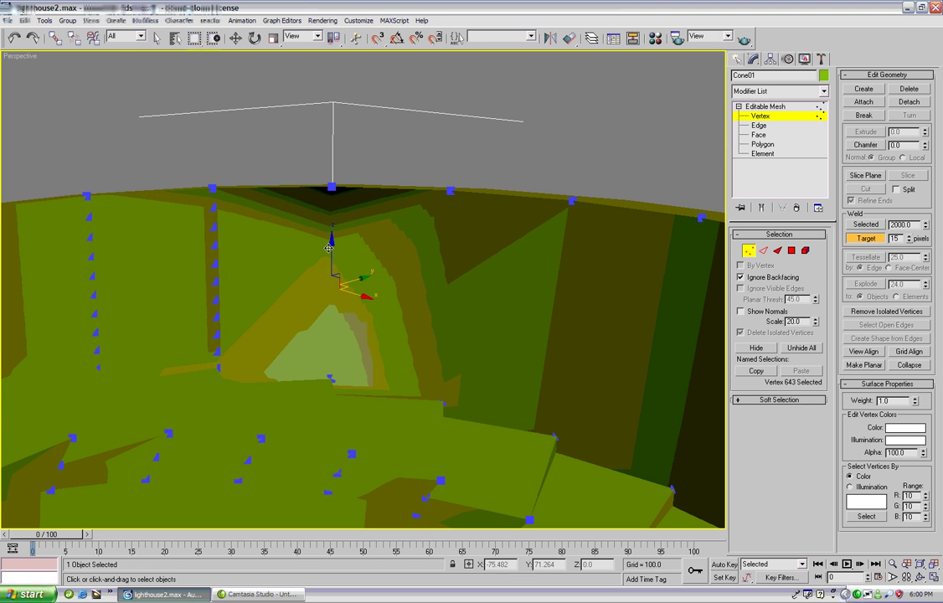
{"action": "left_click_drag", "start_coordinate": [377, 231], "coordinate": [332, 186]}
Weld the adjacent column of nine inner-wall vertices below the rim into one and target-weld it to its rim vertex
{"action": "middle_click_drag", "start_coordinate": [332, 186], "coordinate": [368, 218], "text": "alt"}
{"action": "left_click_drag", "start_coordinate": [375, 211], "coordinate": [454, 373]}
{"action": "left_click", "coordinate": [866, 225]}
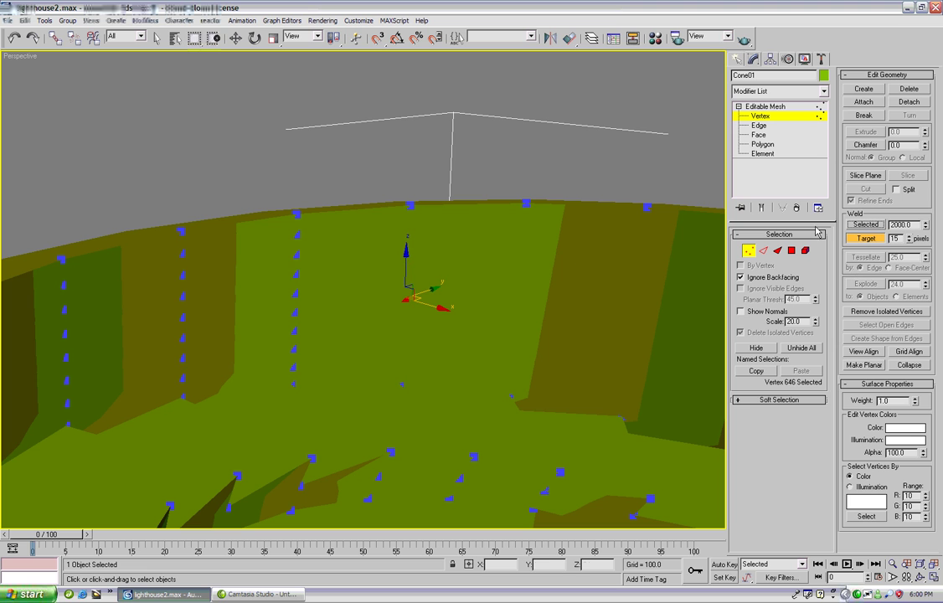
{"action": "left_click_drag", "start_coordinate": [407, 294], "coordinate": [410, 207]}
Merge the next column of eight inner-wall vertices and target-weld the result to the rim vertex above it
{"action": "middle_click_drag", "start_coordinate": [364, 266], "coordinate": [469, 282]}
{"action": "left_click_drag", "start_coordinate": [444, 390], "coordinate": [446, 391]}
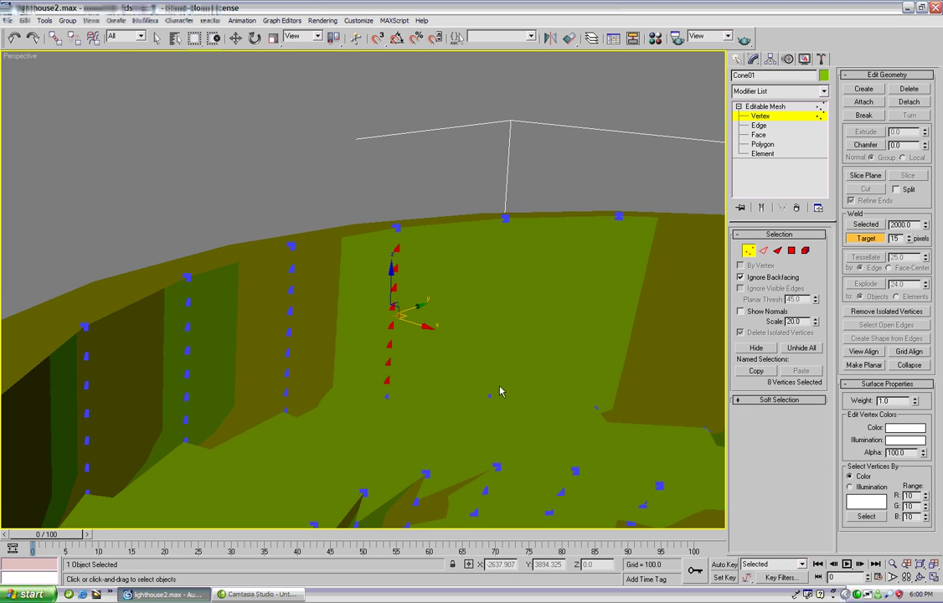
{"action": "left_click", "coordinate": [866, 225]}
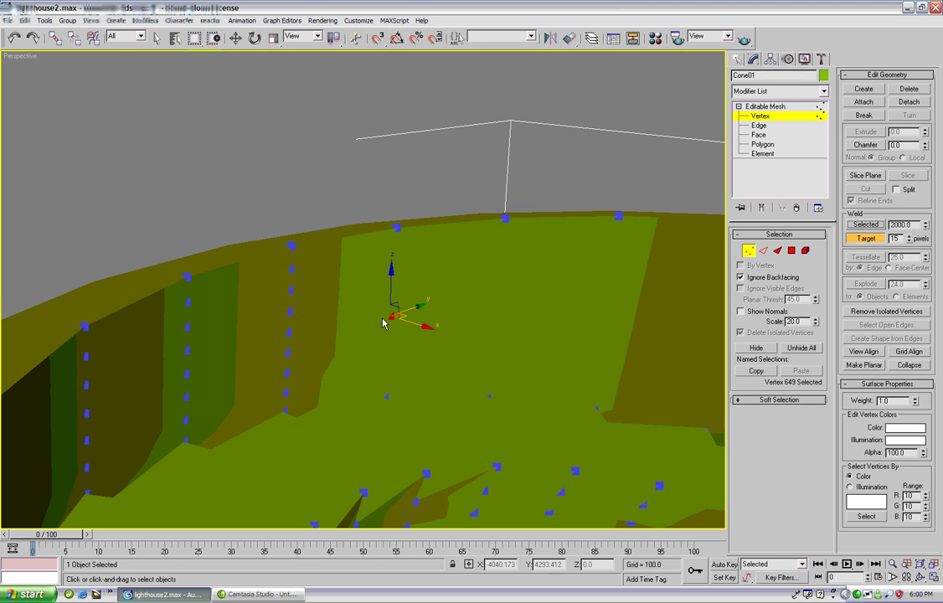
{"action": "left_click_drag", "start_coordinate": [388, 319], "coordinate": [341, 274]}
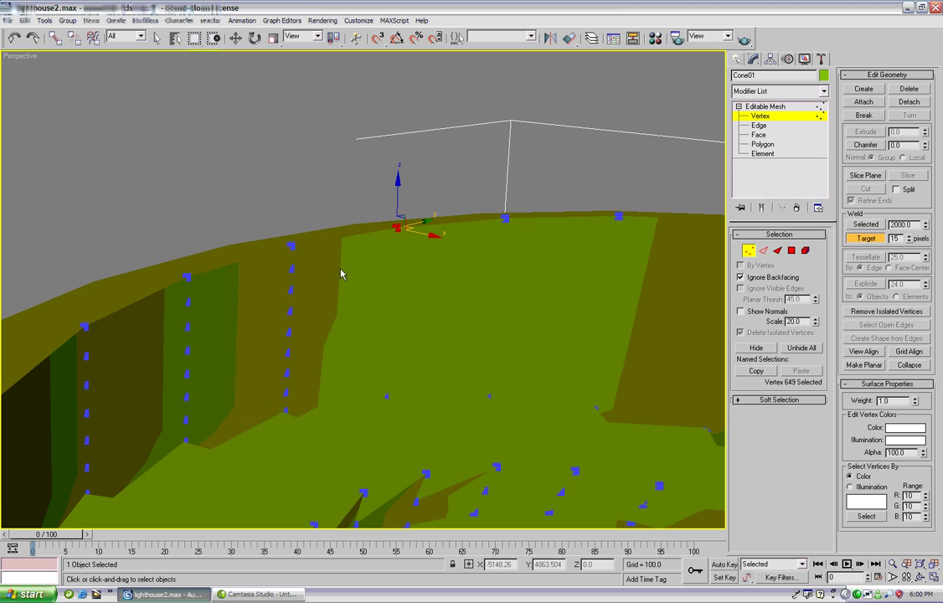
Weld the next two columns of seven and six inner-wall vertices into one vertex each and target-weld each to its rim vertex
{"action": "left_click_drag", "start_coordinate": [335, 407], "coordinate": [344, 402]}
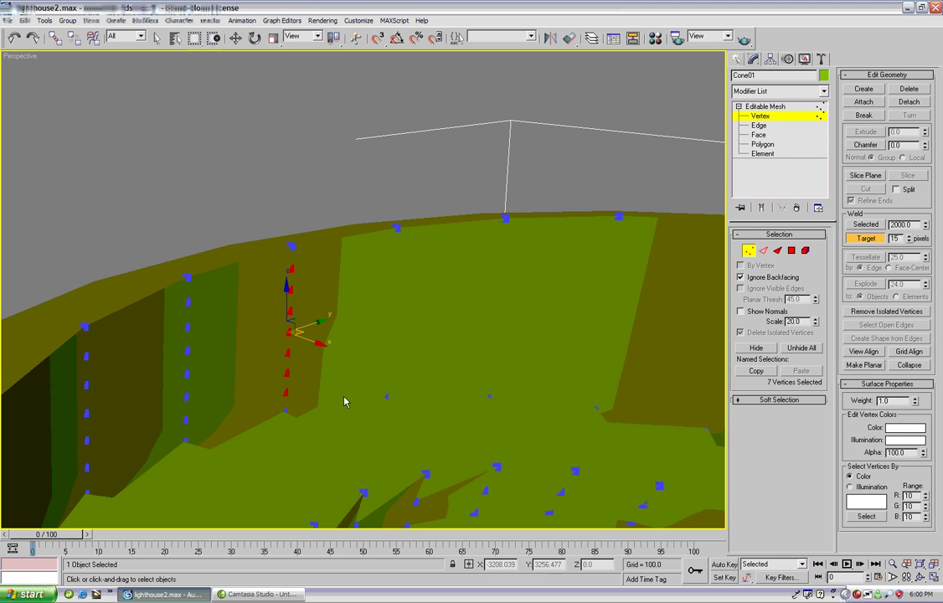
{"action": "left_click", "coordinate": [867, 226]}
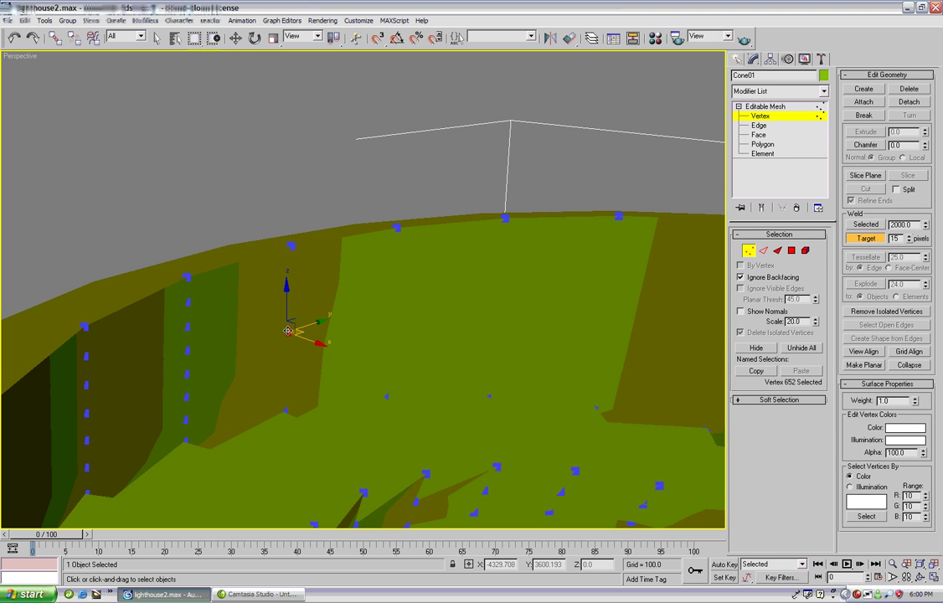
{"action": "left_click_drag", "start_coordinate": [288, 331], "coordinate": [291, 246]}
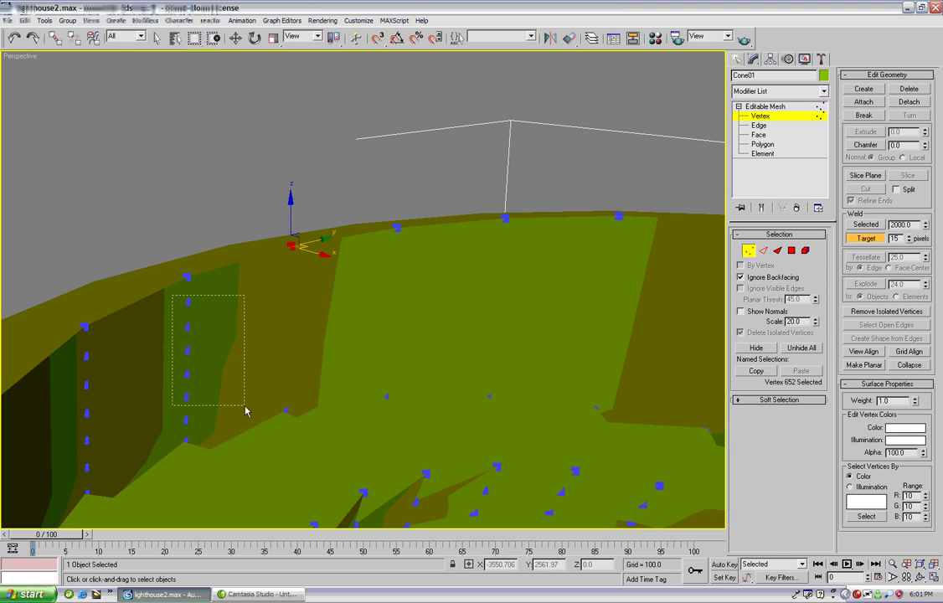
{"action": "left_click_drag", "start_coordinate": [233, 435], "coordinate": [233, 433]}
{"action": "left_click", "coordinate": [866, 225]}
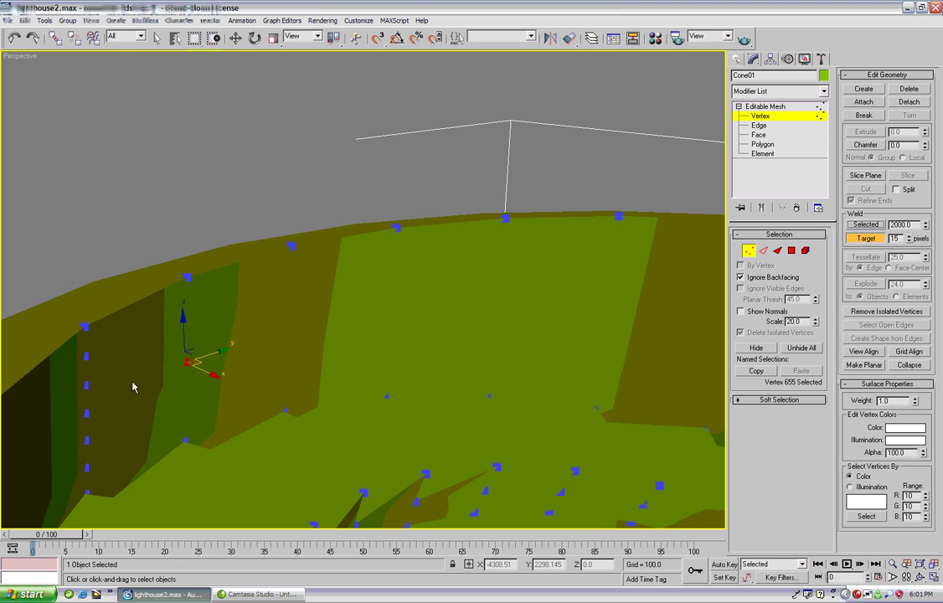
{"action": "left_click_drag", "start_coordinate": [190, 362], "coordinate": [186, 276]}
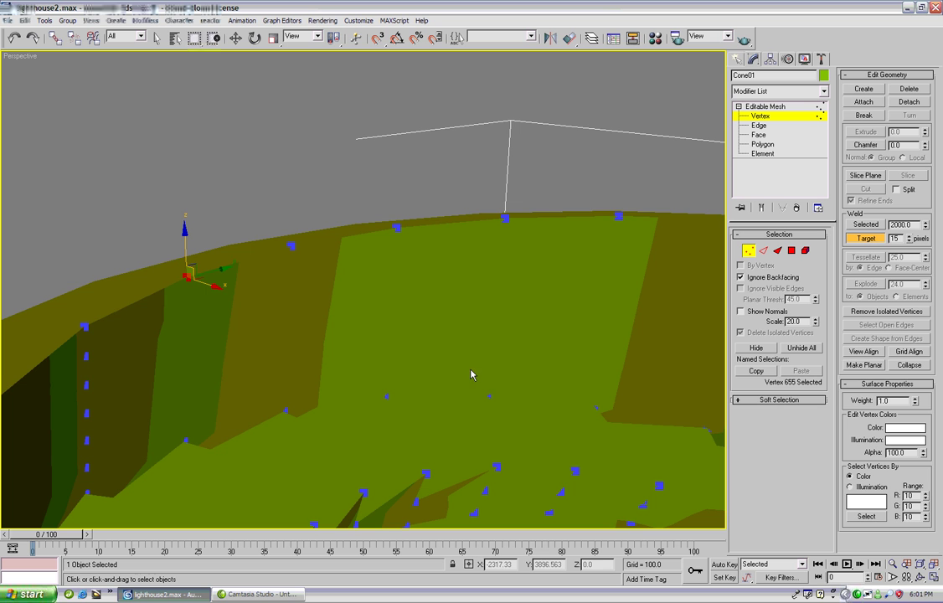
Weld the following column of five inner-wall vertices into one and target-weld it to the rim vertex above
{"action": "left_click", "coordinate": [920, 577]}
{"action": "left_click_drag", "start_coordinate": [374, 308], "coordinate": [462, 352]}
{"action": "right_click", "coordinate": [425, 291]}
{"action": "left_click", "coordinate": [872, 223]}
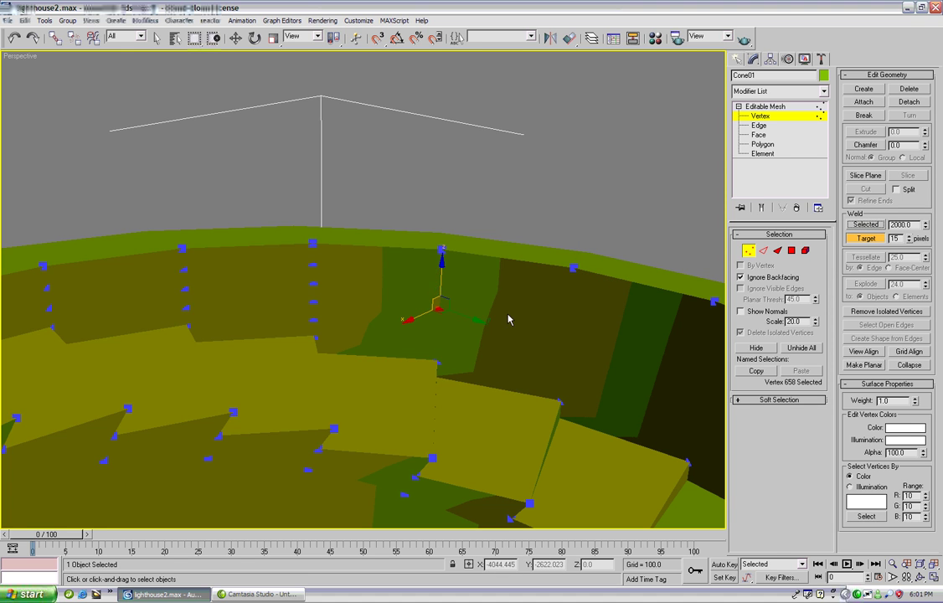
{"action": "left_click_drag", "start_coordinate": [440, 269], "coordinate": [443, 252]}
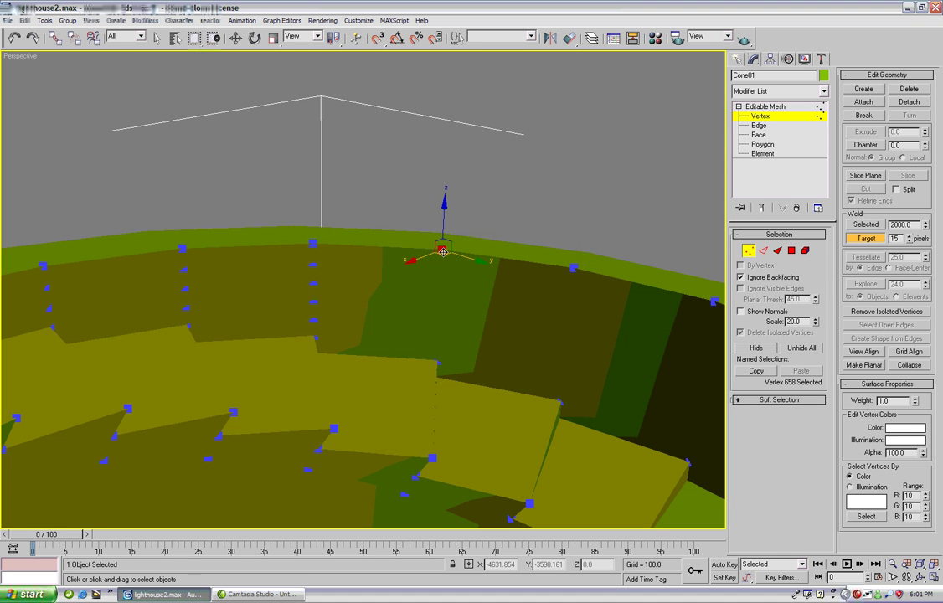
Merge the next two columns of four and three inner-wall vertices separately and target-weld each result to its rim vertex
{"action": "left_click_drag", "start_coordinate": [301, 258], "coordinate": [343, 333]}
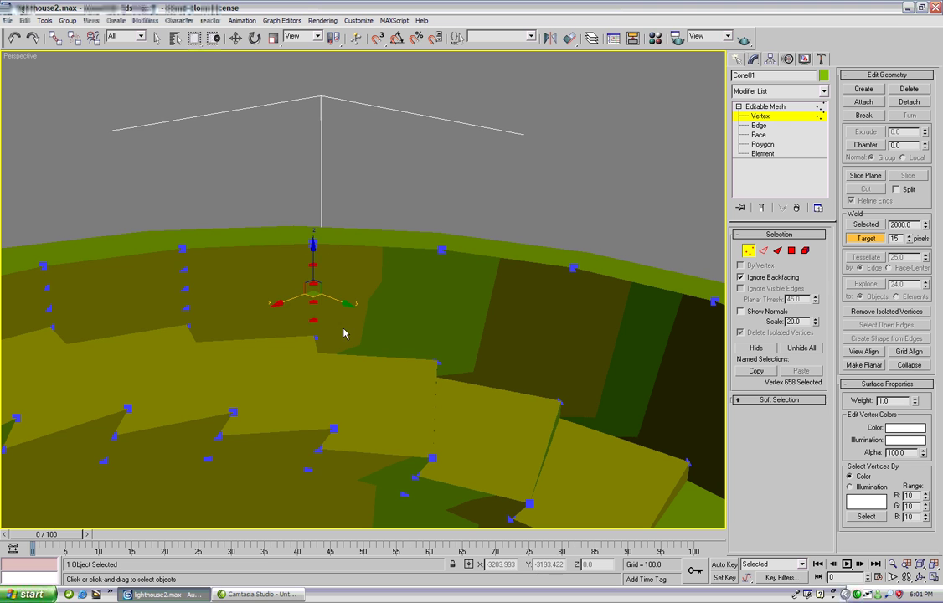
{"action": "left_click", "coordinate": [867, 226]}
{"action": "left_click_drag", "start_coordinate": [312, 294], "coordinate": [313, 246]}
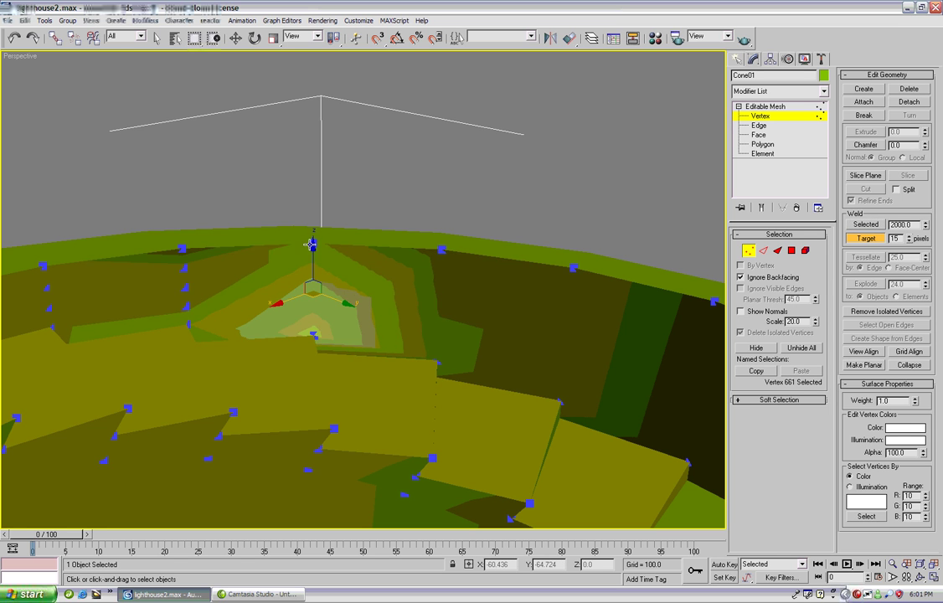
{"action": "middle_click_drag", "start_coordinate": [217, 267], "coordinate": [411, 271]}
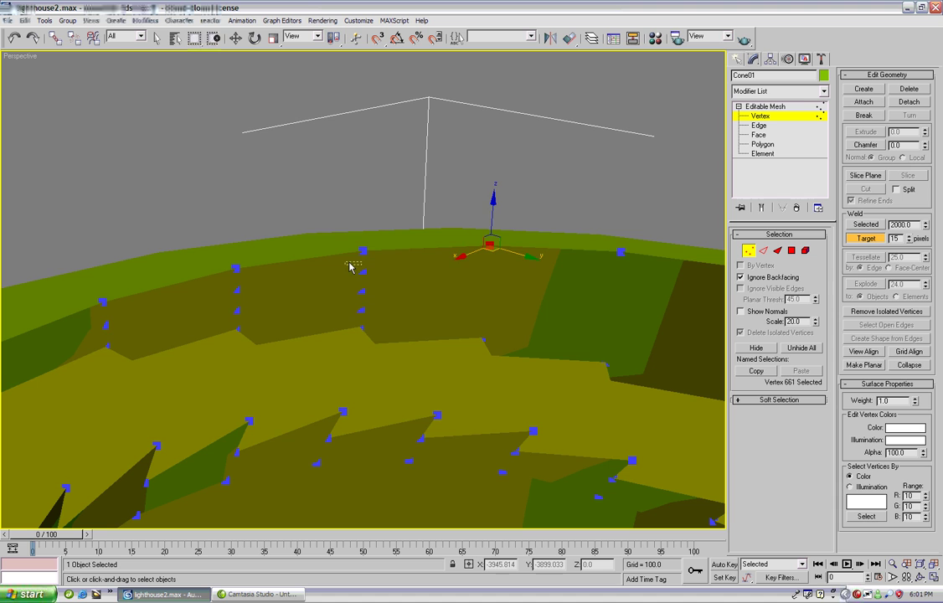
{"action": "left_click_drag", "start_coordinate": [399, 325], "coordinate": [399, 325]}
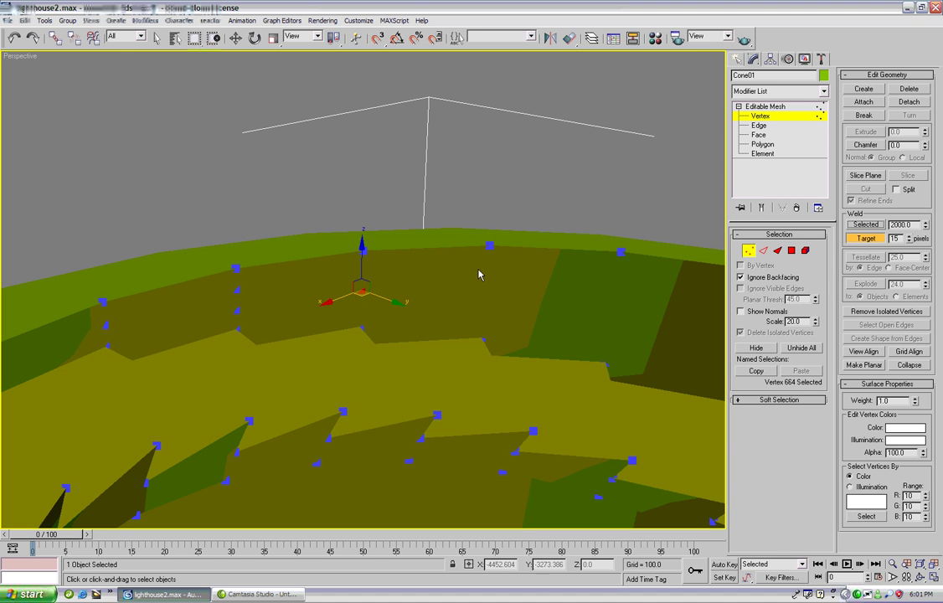
{"action": "left_click_drag", "start_coordinate": [362, 293], "coordinate": [359, 258]}
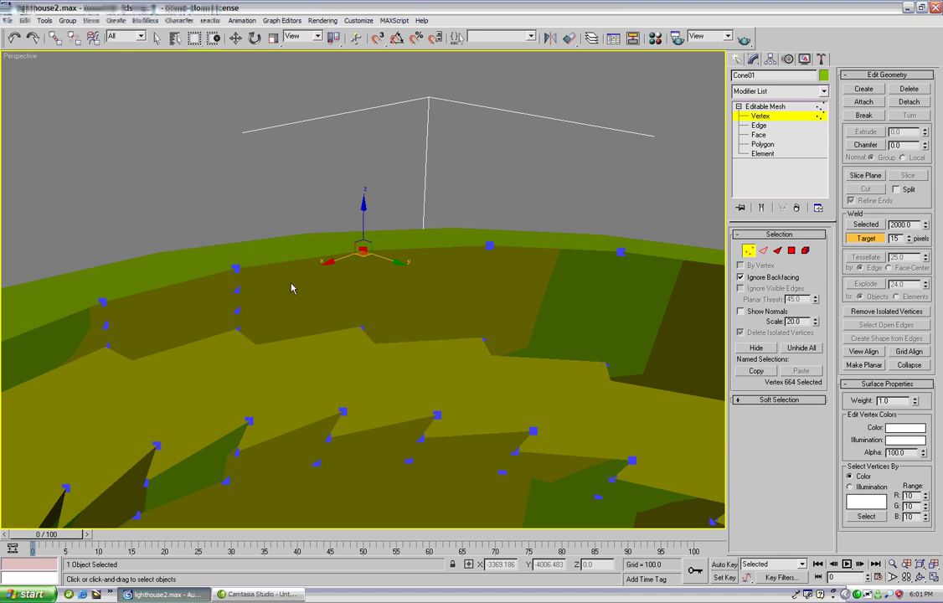
Weld the two-vertex column into one, then target-weld it and the neighbouring single surplus vertex to their rim vertices
{"action": "left_click_drag", "start_coordinate": [257, 322], "coordinate": [257, 323]}
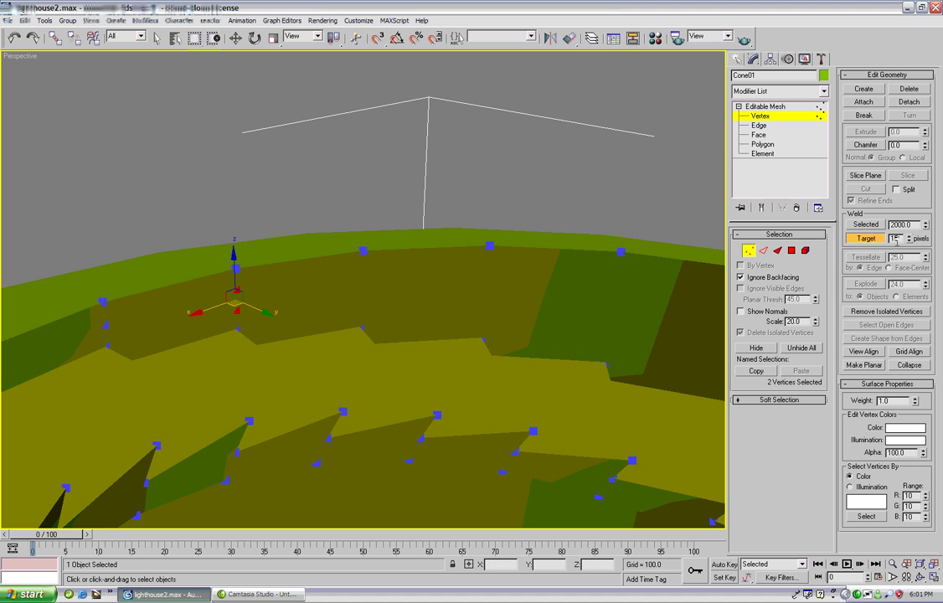
{"action": "left_click", "coordinate": [865, 227]}
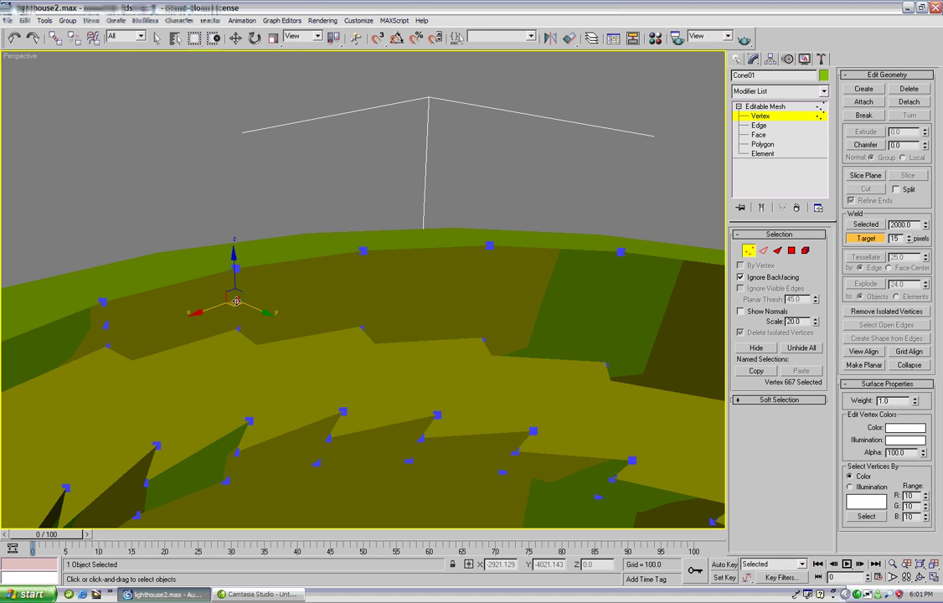
{"action": "left_click_drag", "start_coordinate": [237, 300], "coordinate": [235, 269]}
{"action": "left_click", "coordinate": [105, 324]}
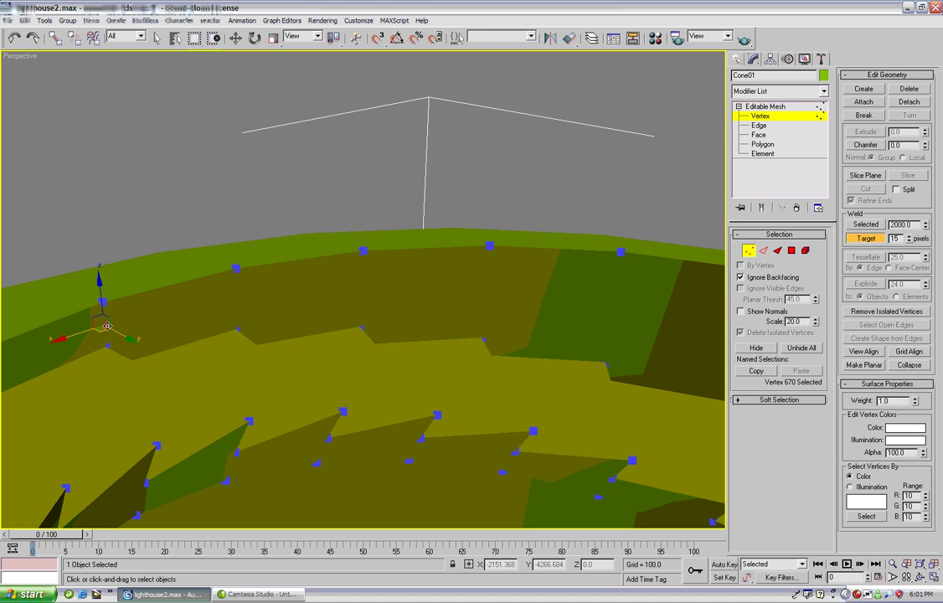
{"action": "middle_click_drag", "start_coordinate": [62, 344], "coordinate": [156, 303]}
Examine the tower's interior from the rim down through the stair flights for inner-wall vertex columns that still need welding
{"action": "scroll", "coordinate": [483, 365], "scroll_direction": "down", "scroll_amount": 5}
{"action": "middle_click_drag", "start_coordinate": [521, 356], "coordinate": [439, 360]}
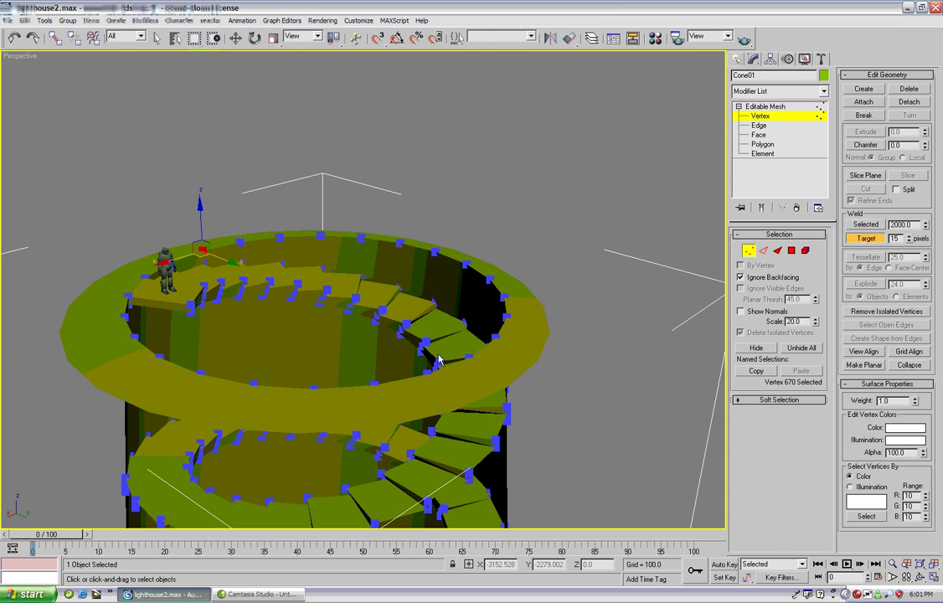
{"action": "left_click", "coordinate": [920, 578]}
{"action": "left_click_drag", "start_coordinate": [470, 335], "coordinate": [473, 170]}
{"action": "left_click_drag", "start_coordinate": [452, 328], "coordinate": [376, 317]}
{"action": "scroll", "coordinate": [388, 312], "scroll_direction": "down", "scroll_amount": 3}
{"action": "right_click", "coordinate": [388, 311]}
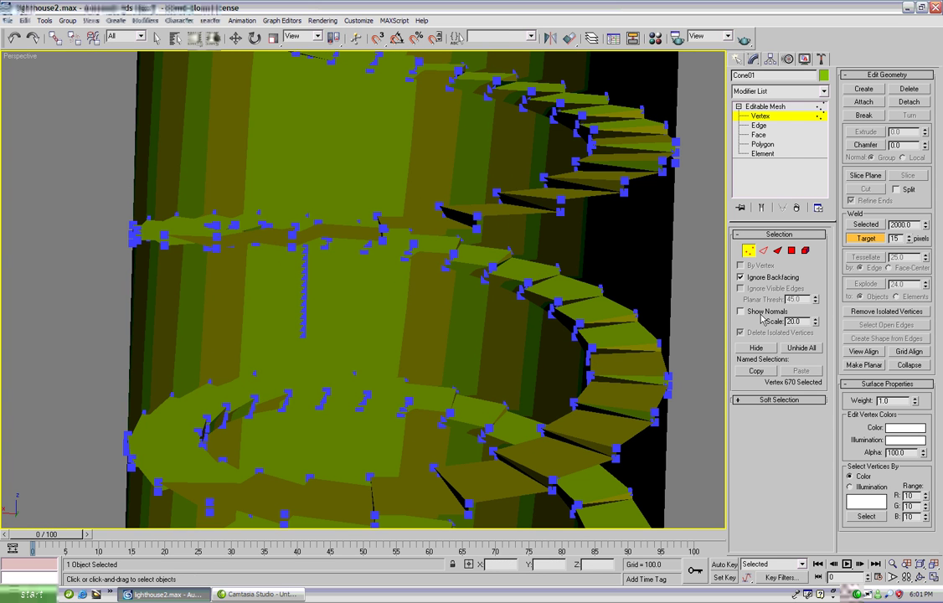
{"action": "scroll", "coordinate": [525, 297], "scroll_direction": "up", "scroll_amount": 5}
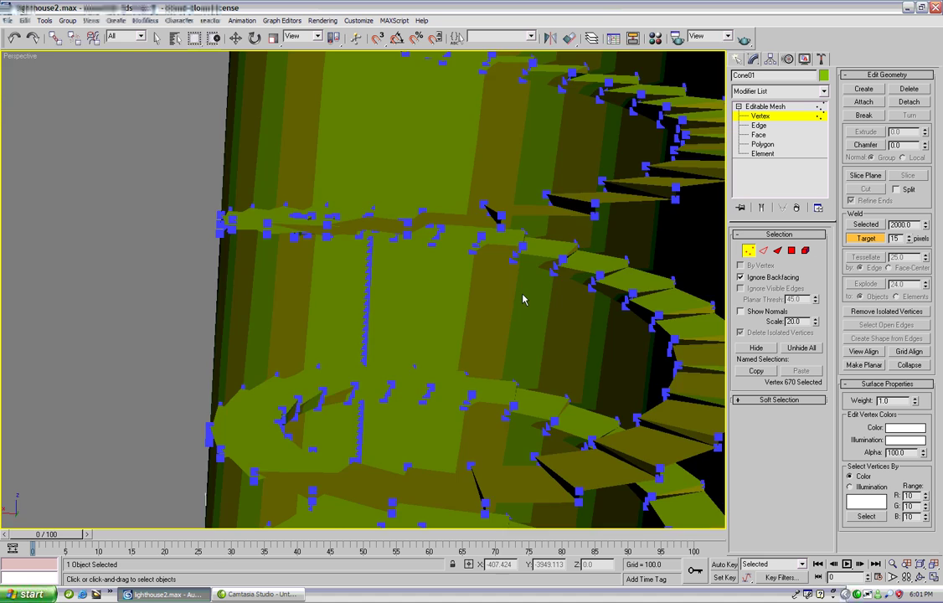
{"action": "middle_click_drag", "start_coordinate": [394, 231], "coordinate": [472, 229]}
{"action": "left_click", "coordinate": [920, 577]}
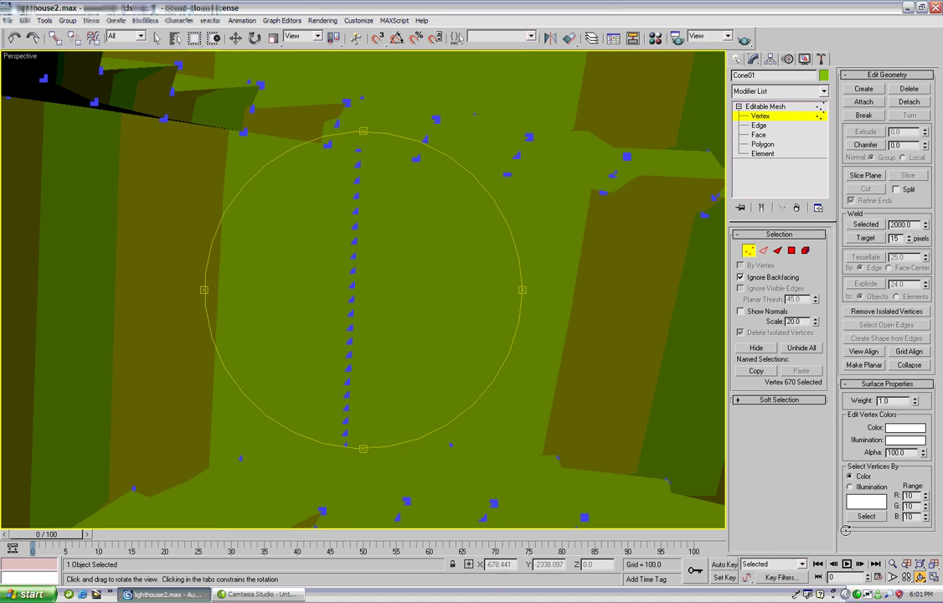
{"action": "left_click_drag", "start_coordinate": [404, 240], "coordinate": [424, 244]}
{"action": "right_click", "coordinate": [424, 245]}
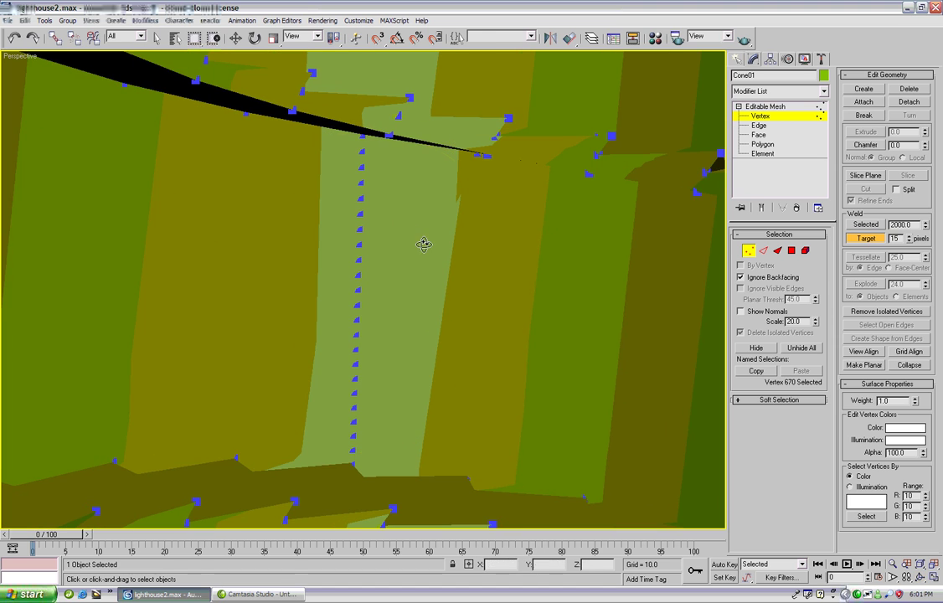
Weld the column of 21 inner-wall vertices between two stair flights into one and target-weld it to the stair-edge vertex above
{"action": "left_click_drag", "start_coordinate": [367, 436], "coordinate": [370, 452]}
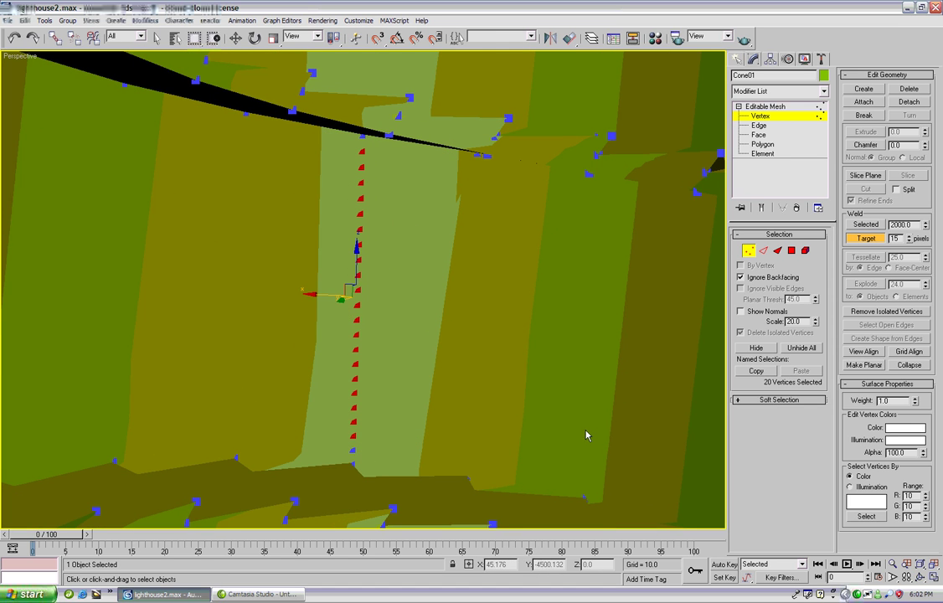
{"action": "left_click", "coordinate": [351, 449], "text": "ctrl"}
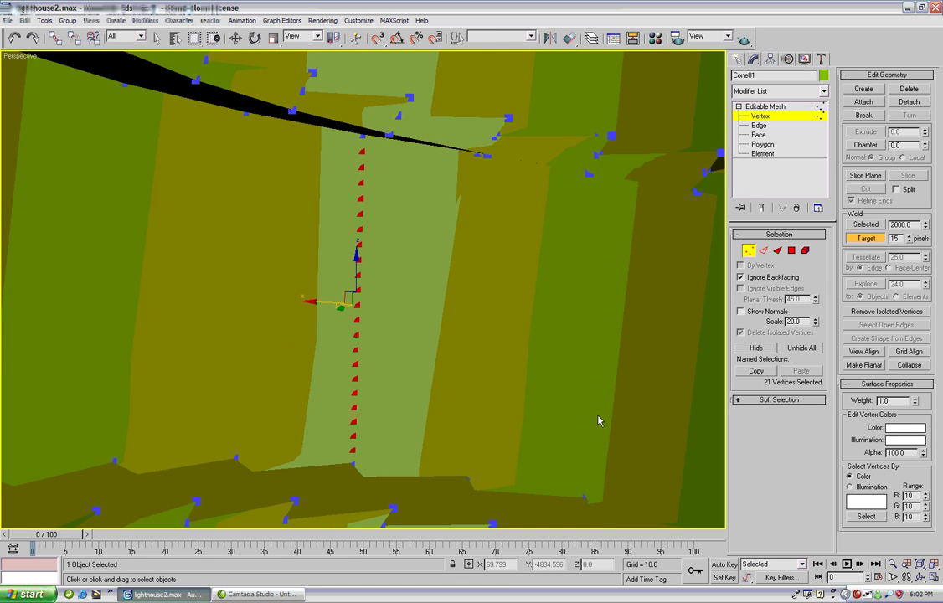
{"action": "left_click", "coordinate": [861, 226]}
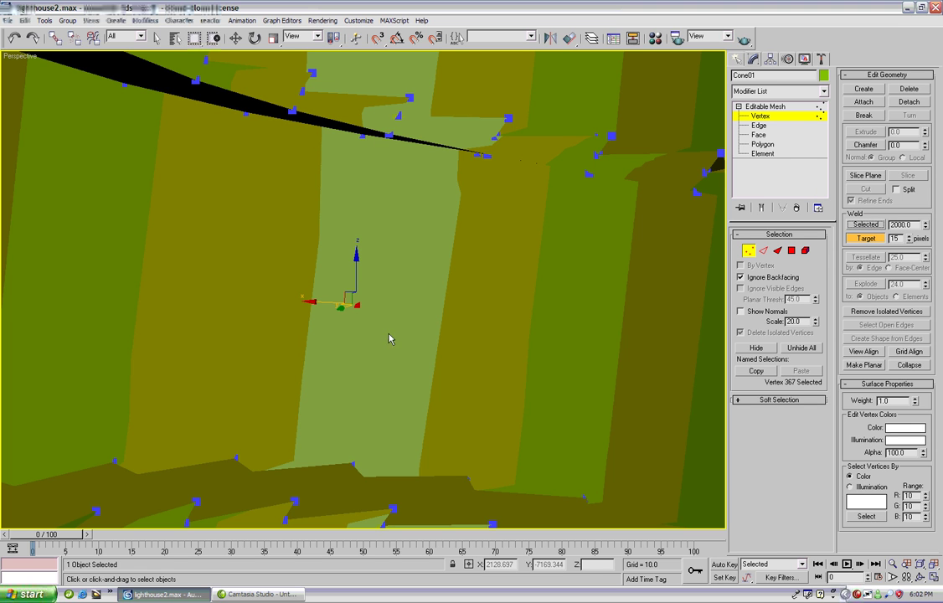
{"action": "left_click_drag", "start_coordinate": [358, 305], "coordinate": [363, 134]}
Weld the 21-vertex inner-wall column on the next flight down into one, then target-weld it to that flight's stair-edge vertex
{"action": "scroll", "coordinate": [375, 375], "scroll_direction": "down", "scroll_amount": 3}
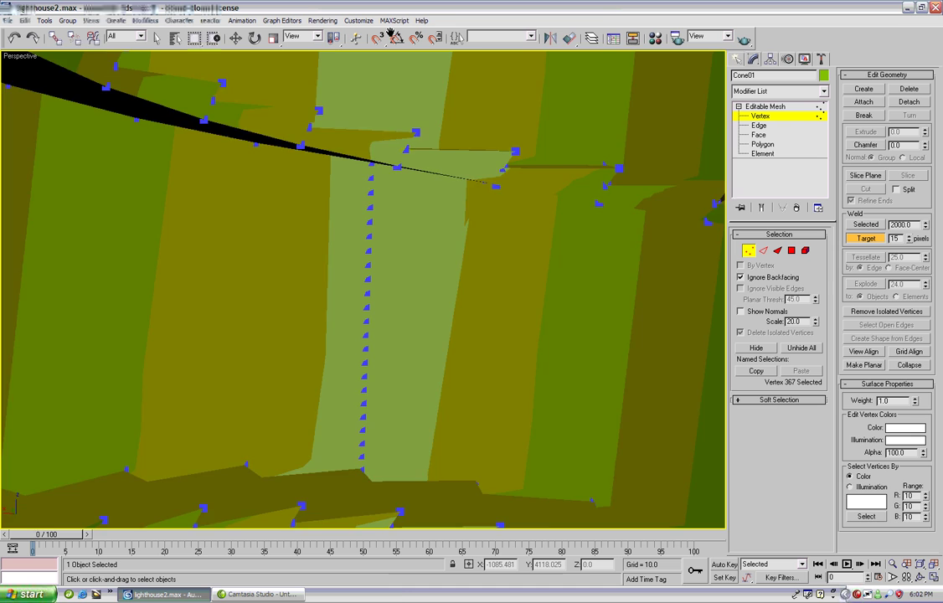
{"action": "scroll", "coordinate": [374, 360], "scroll_direction": "up", "scroll_amount": 3}
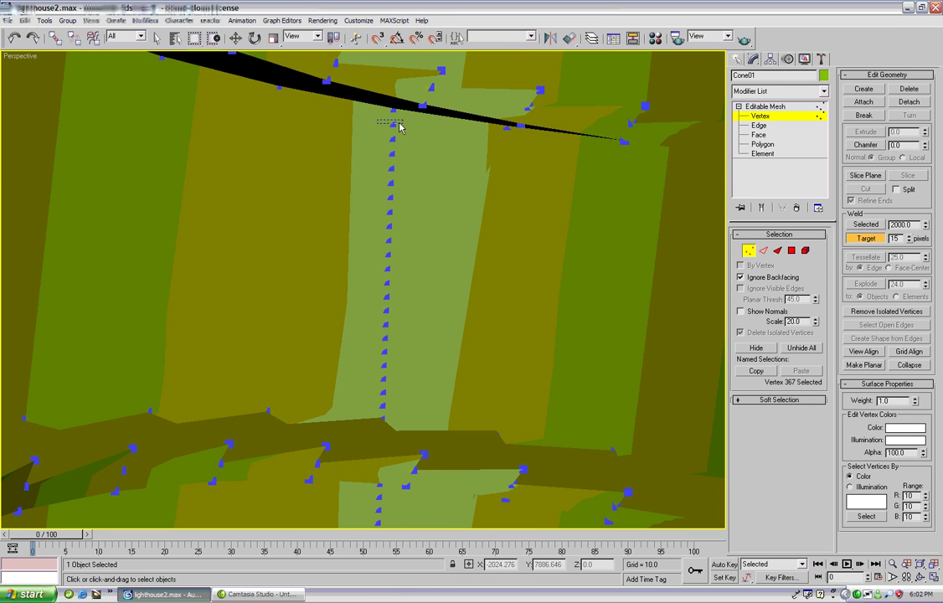
{"action": "left_click_drag", "start_coordinate": [424, 417], "coordinate": [426, 414]}
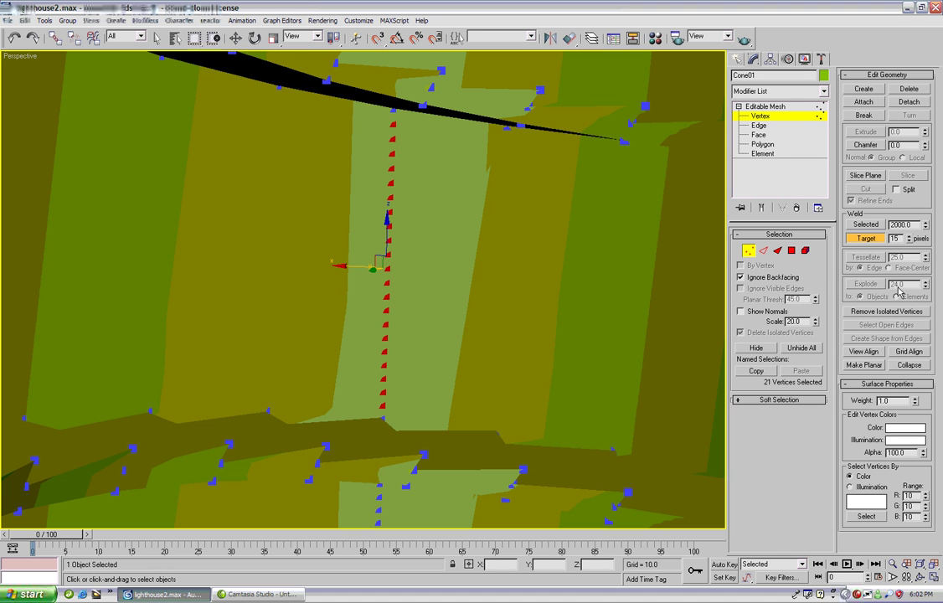
{"action": "left_click", "coordinate": [877, 224]}
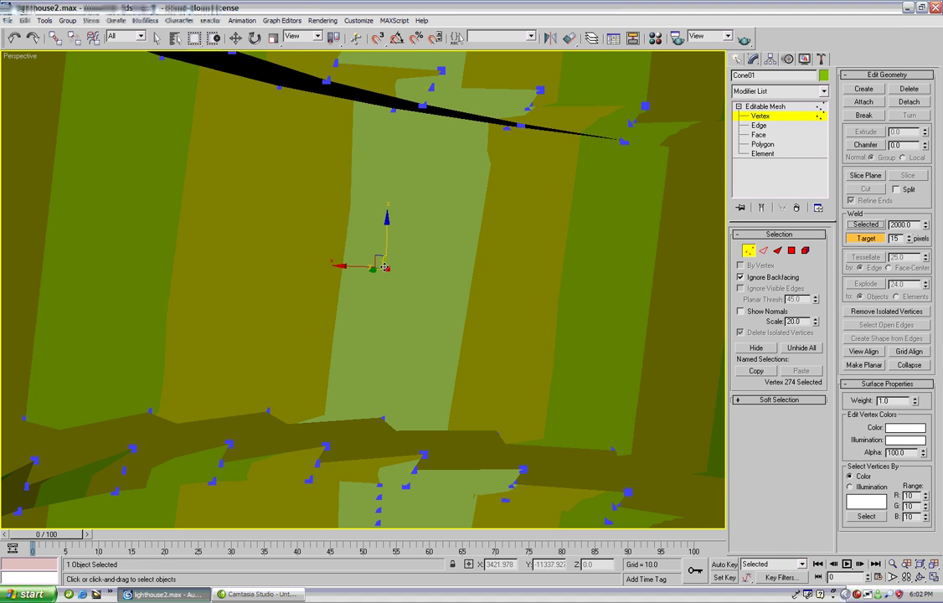
{"action": "left_click_drag", "start_coordinate": [387, 268], "coordinate": [392, 108]}
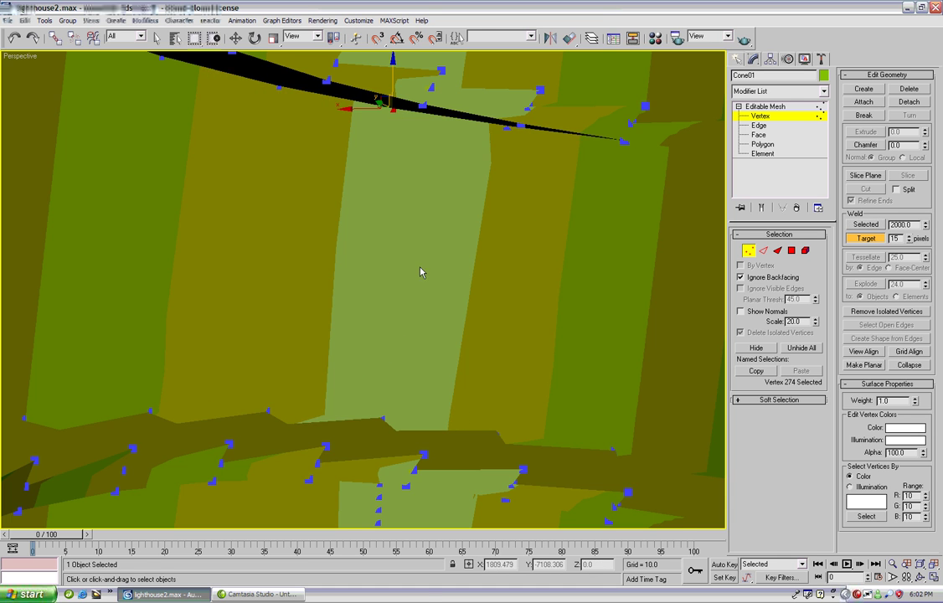
Merge the following flight's column of 21 inner-wall vertices and target-weld the result to the stair-edge vertex directly above it
{"action": "mouse_move", "coordinate": [416, 323]}
{"action": "middle_mouse_down"}
{"action": "mouse_move", "coordinate": [415, 106]}
{"action": "mouse_move", "coordinate": [419, 352]}
{"action": "mouse_move", "coordinate": [421, 327]}
{"action": "middle_mouse_up"}
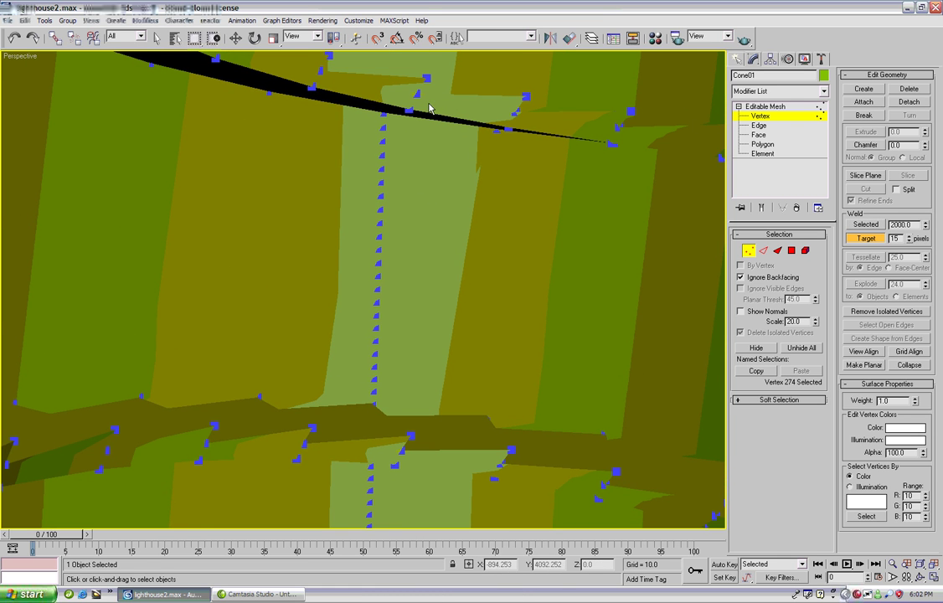
{"action": "left_click_drag", "start_coordinate": [397, 406], "coordinate": [398, 407]}
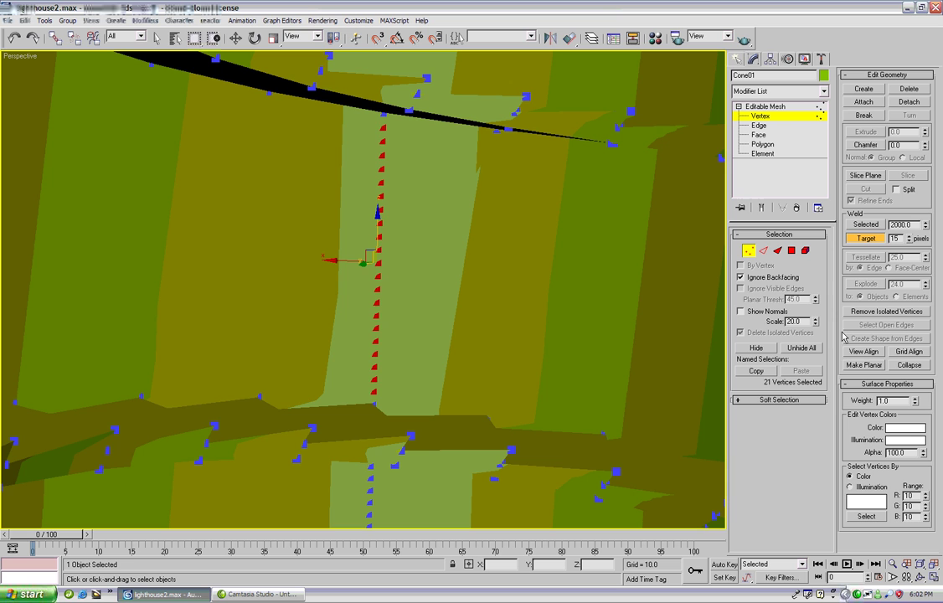
{"action": "left_click", "coordinate": [864, 225]}
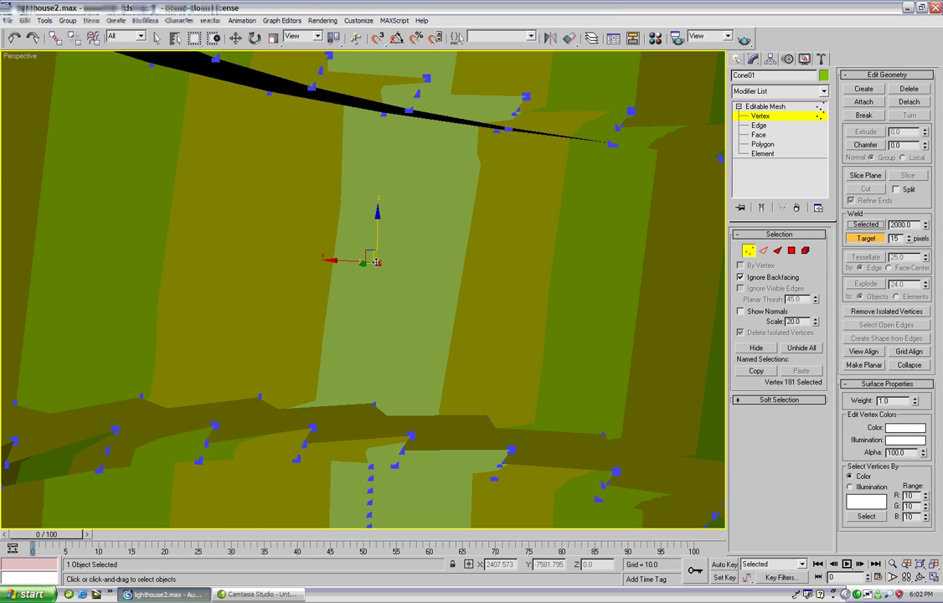
{"action": "left_click_drag", "start_coordinate": [376, 262], "coordinate": [383, 113]}
Weld the short column of four inner-wall vertices just above the tower floor into one and target-weld it to the stair edge above
{"action": "middle_click_drag", "start_coordinate": [394, 336], "coordinate": [392, 551]}
{"action": "middle_click_drag", "start_coordinate": [402, 420], "coordinate": [403, 393]}
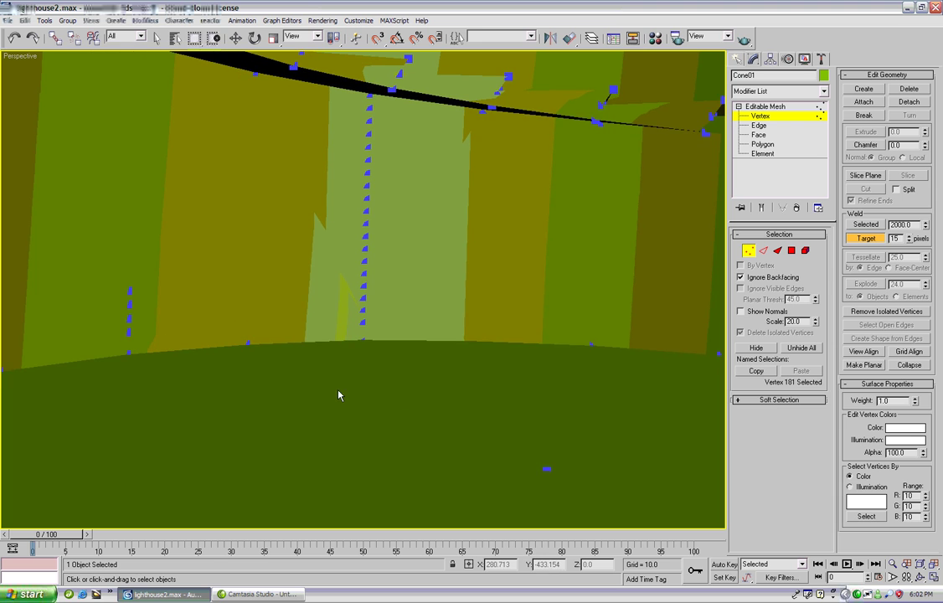
{"action": "middle_click_drag", "start_coordinate": [186, 241], "coordinate": [204, 240]}
{"action": "left_click_drag", "start_coordinate": [181, 368], "coordinate": [185, 370]}
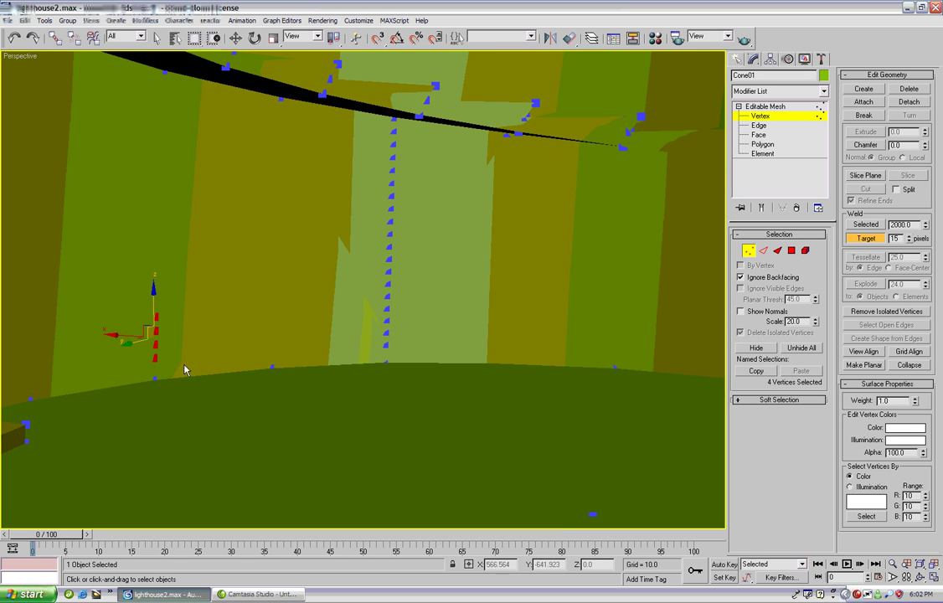
{"action": "left_click", "coordinate": [868, 224]}
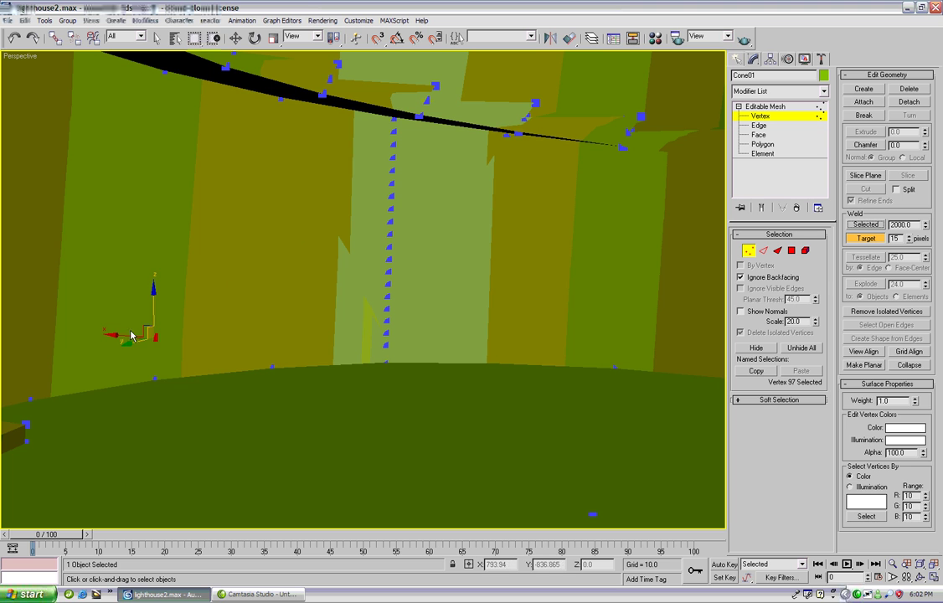
{"action": "left_click_drag", "start_coordinate": [155, 336], "coordinate": [174, 75]}
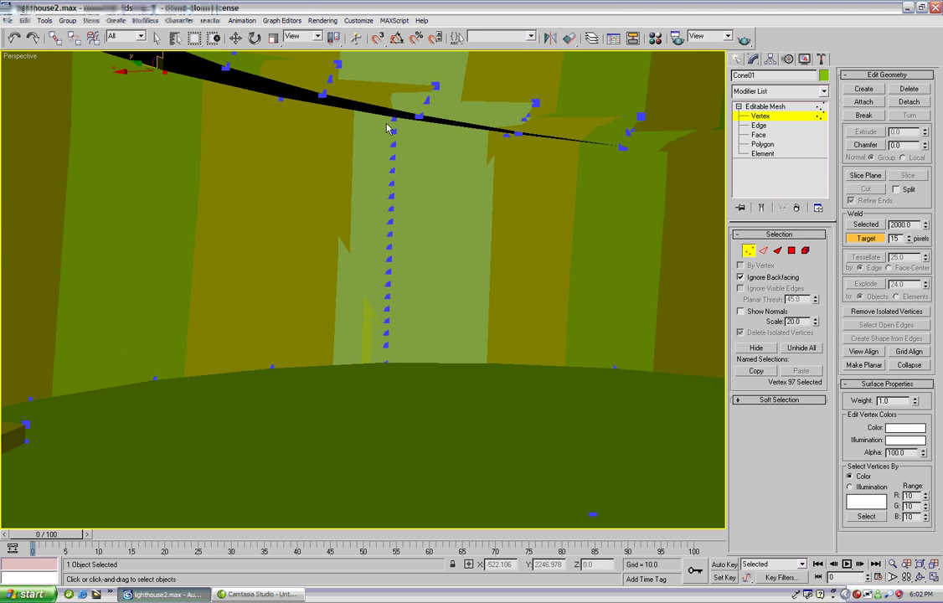
Weld the remaining 18-vertex column above the tower floor into one and target-weld it to the stair-edge vertex above
{"action": "left_click_drag", "start_coordinate": [428, 349], "coordinate": [402, 355]}
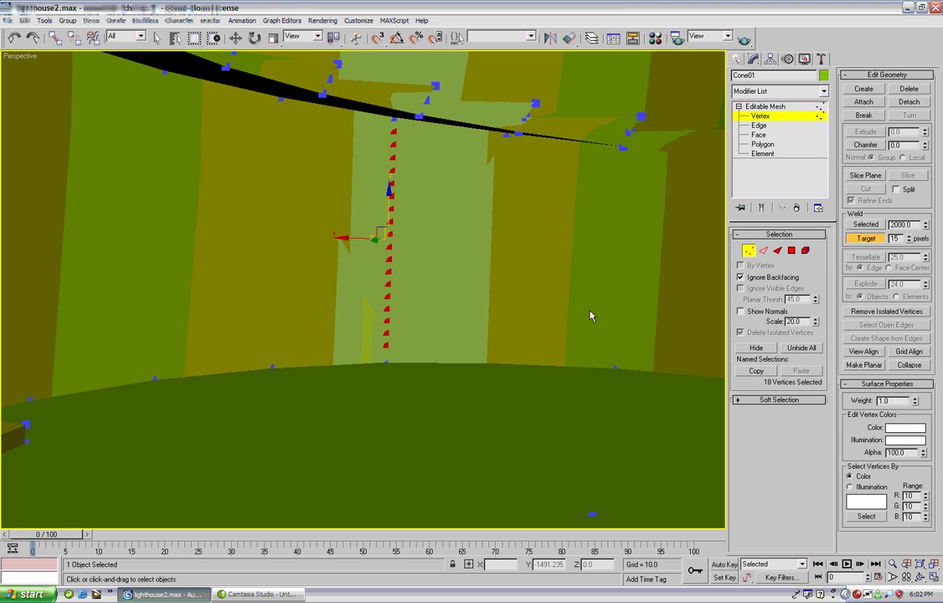
{"action": "left_click", "coordinate": [854, 226]}
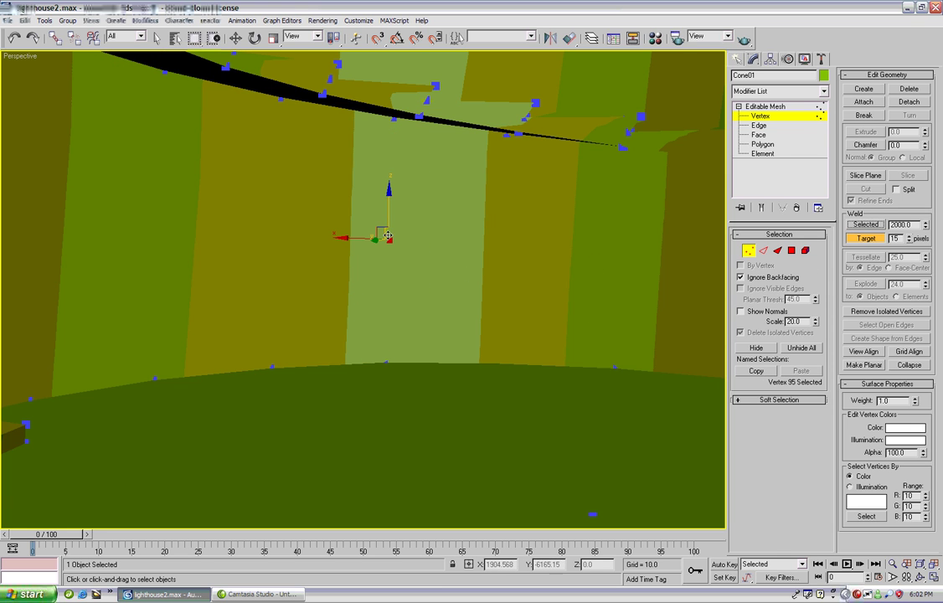
{"action": "left_click_drag", "start_coordinate": [388, 235], "coordinate": [393, 119]}
Examine the whole tower from base to top for surplus vertices left on the inner walls between the stair flights
{"action": "middle_click_drag", "start_coordinate": [400, 186], "coordinate": [157, 85]}
{"action": "scroll", "coordinate": [298, 132], "scroll_direction": "down", "scroll_amount": 4}
{"action": "scroll", "coordinate": [413, 296], "scroll_direction": "down", "scroll_amount": 2}
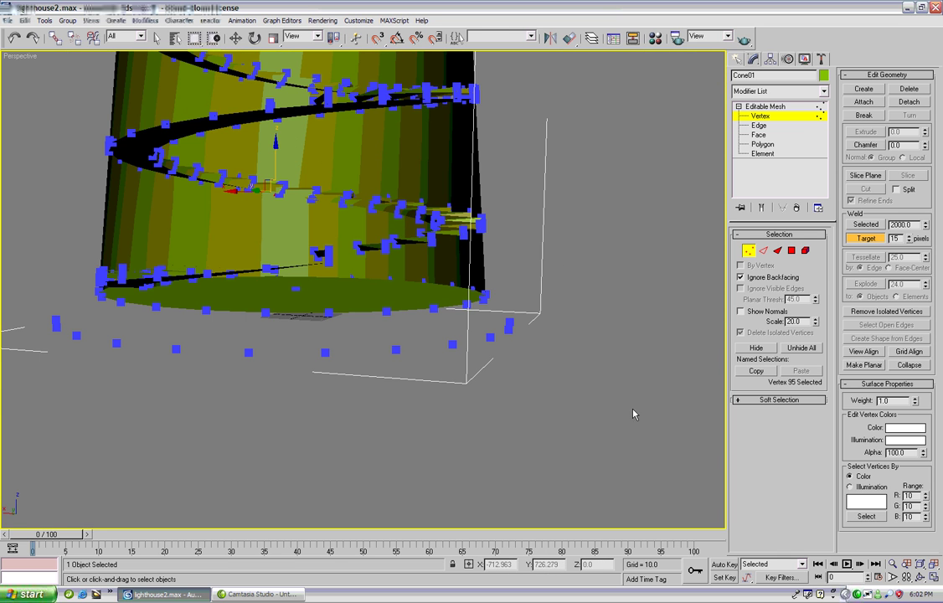
{"action": "left_click", "coordinate": [920, 578]}
{"action": "left_click_drag", "start_coordinate": [320, 238], "coordinate": [523, 243]}
{"action": "left_click_drag", "start_coordinate": [328, 171], "coordinate": [493, 310]}
{"action": "scroll", "coordinate": [493, 310], "scroll_direction": "down", "scroll_amount": 6}
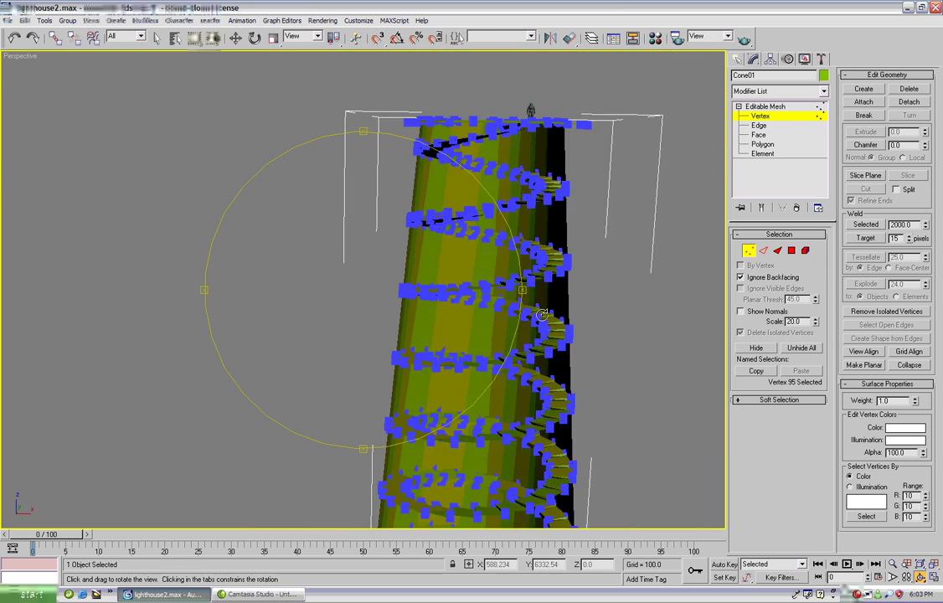
{"action": "scroll", "coordinate": [438, 285], "scroll_direction": "up", "scroll_amount": 6}
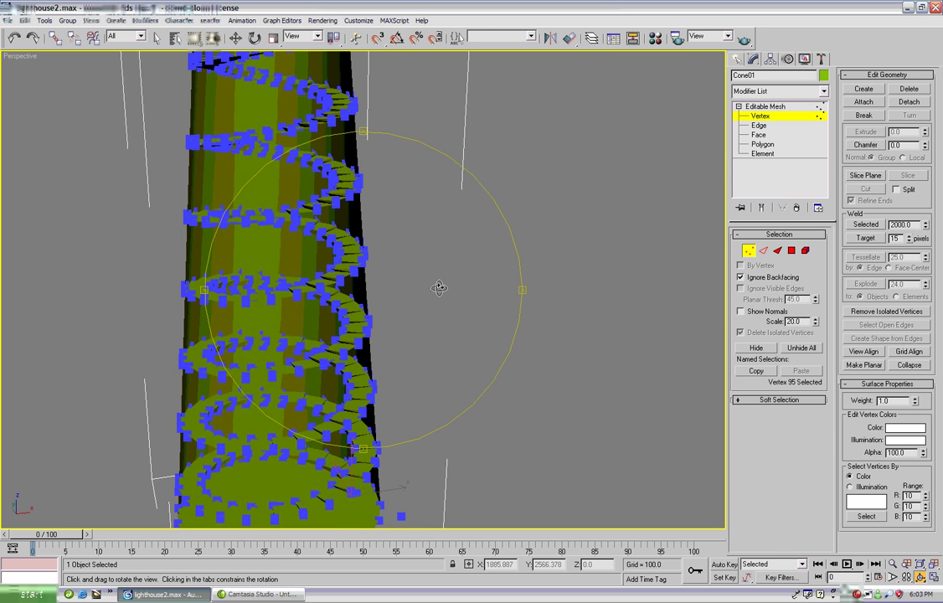
{"action": "left_click_drag", "start_coordinate": [457, 292], "coordinate": [509, 296]}
{"action": "right_click", "coordinate": [479, 288]}
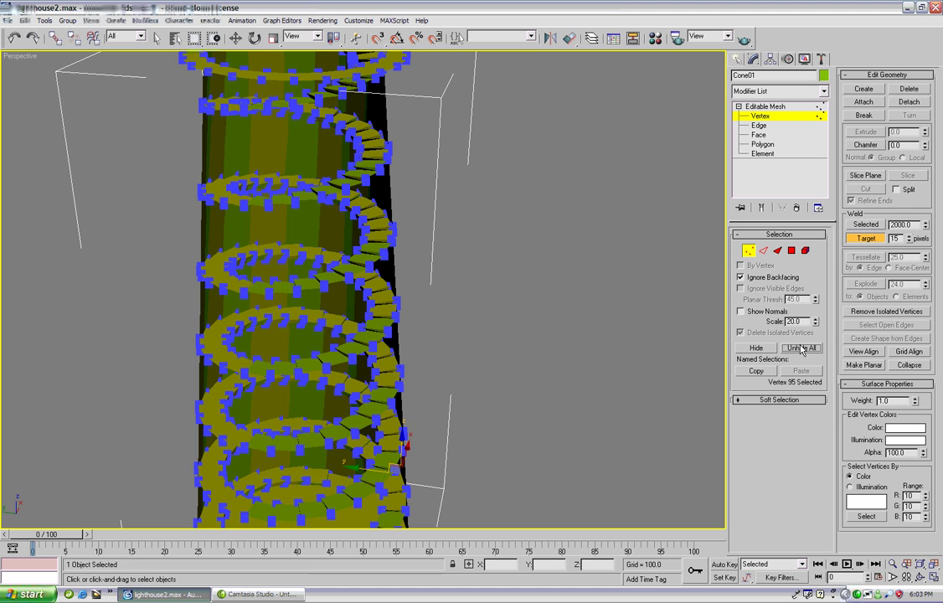
Unhide all of the tower's hidden faces at Face level and save the scene file
{"action": "left_click", "coordinate": [760, 135]}
{"action": "left_click", "coordinate": [800, 348]}
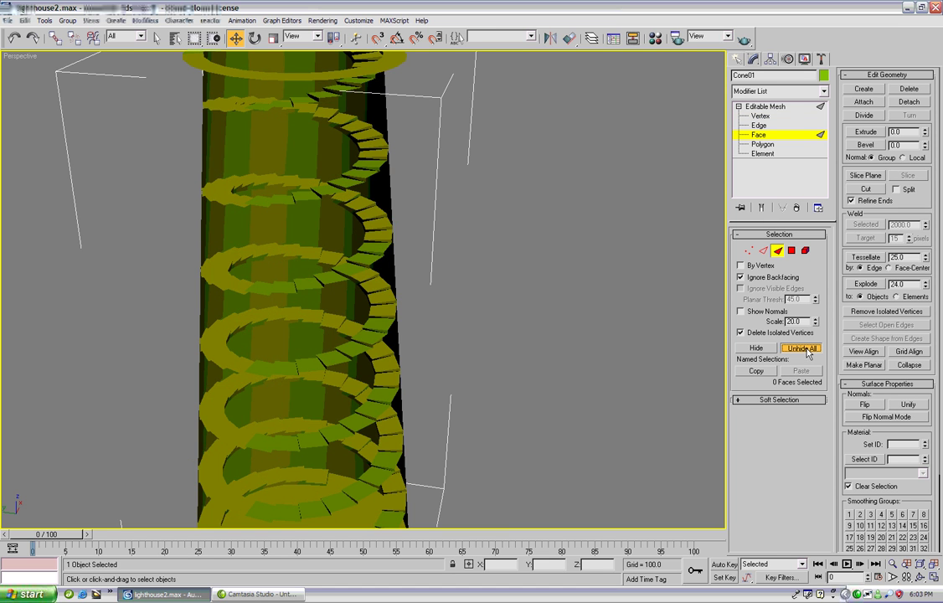
{"action": "scroll", "coordinate": [447, 285], "scroll_direction": "down", "scroll_amount": 5}
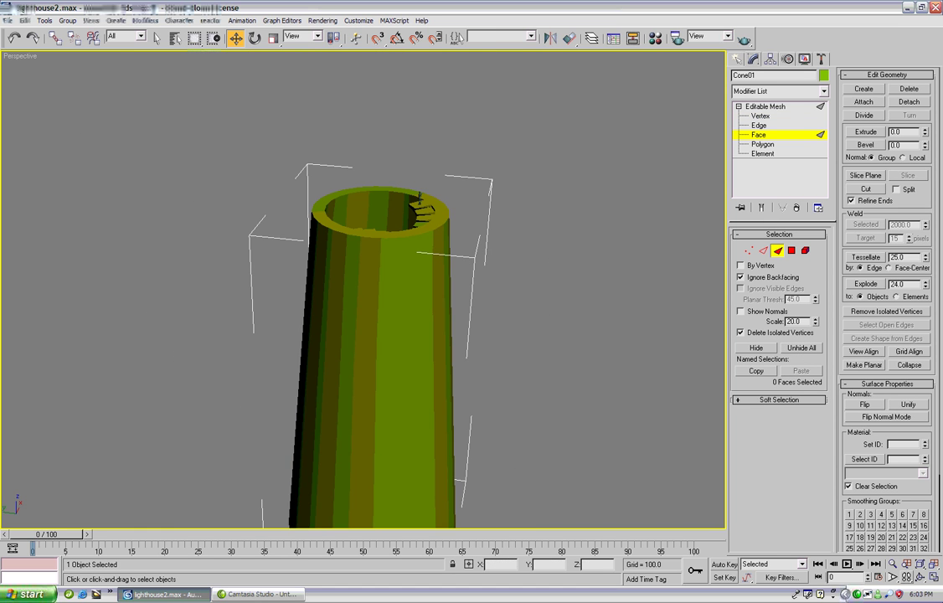
{"action": "left_click", "coordinate": [921, 578]}
{"action": "left_click_drag", "start_coordinate": [352, 274], "coordinate": [422, 299]}
{"action": "right_click", "coordinate": [421, 299]}
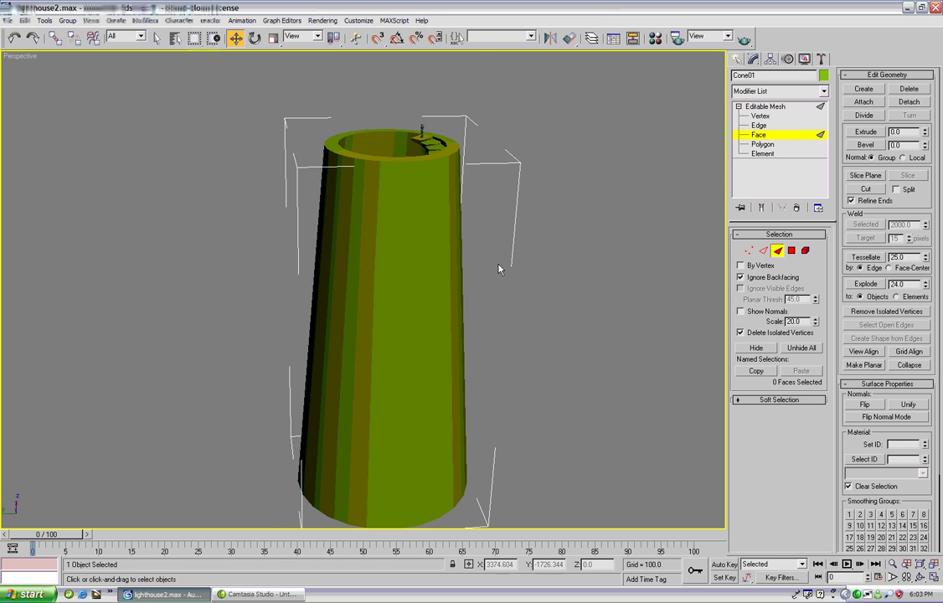
{"action": "left_click", "coordinate": [10, 22]}
{"action": "left_click", "coordinate": [46, 78]}
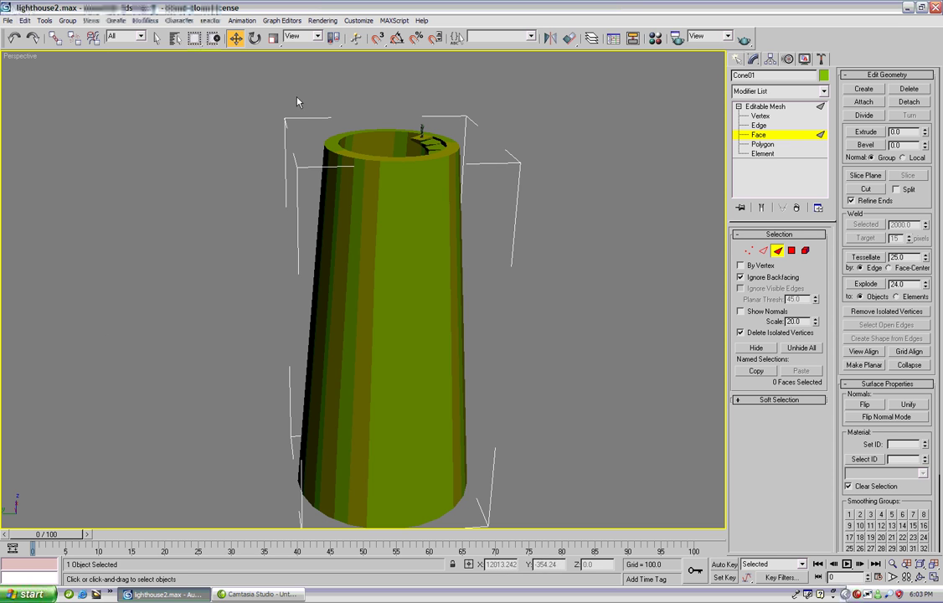
Turn off Ignore Backfacing and select all of the tower's faces to check the face count
{"action": "scroll", "coordinate": [301, 123], "scroll_direction": "down", "scroll_amount": 4}
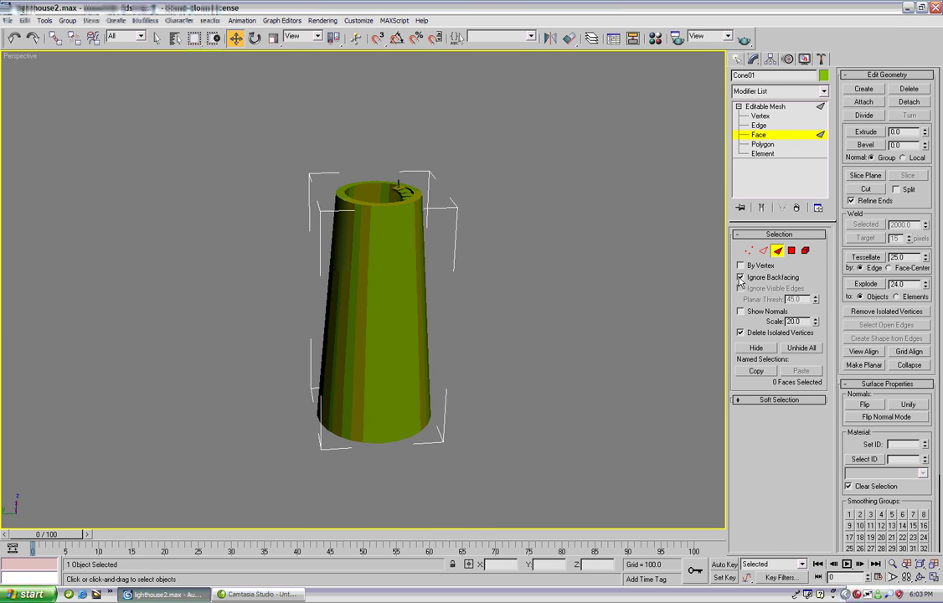
{"action": "left_click_drag", "start_coordinate": [268, 106], "coordinate": [496, 515]}
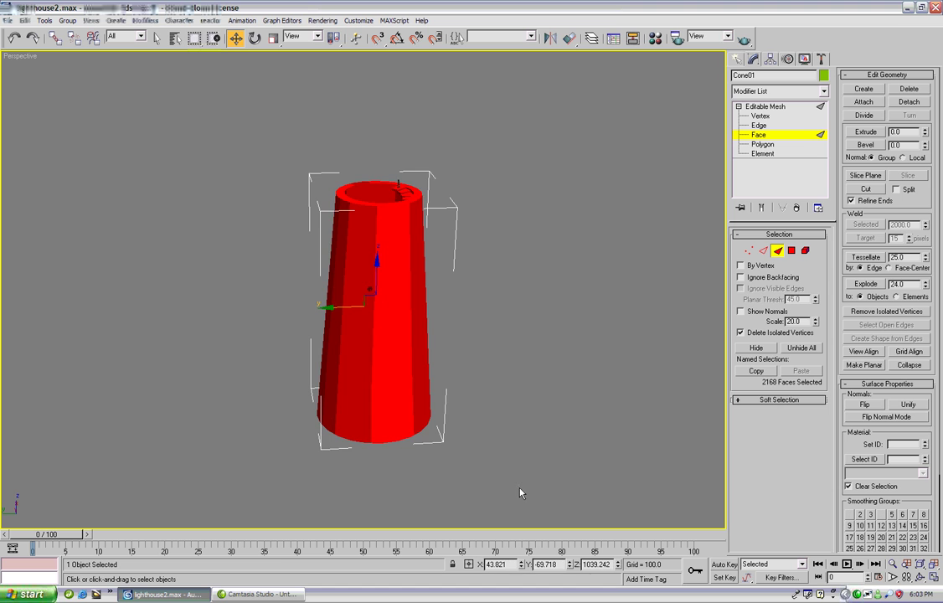
{"action": "mouse_move", "coordinate": [238, 248]}
{"action": "middle_mouse_down"}
{"action": "mouse_move", "coordinate": [215, 265]}
{"action": "mouse_move", "coordinate": [234, 266]}
{"action": "middle_mouse_up"}
{"action": "scroll", "coordinate": [234, 266], "scroll_direction": "up", "scroll_amount": 3}
{"action": "middle_click_drag", "start_coordinate": [303, 261], "coordinate": [390, 198]}
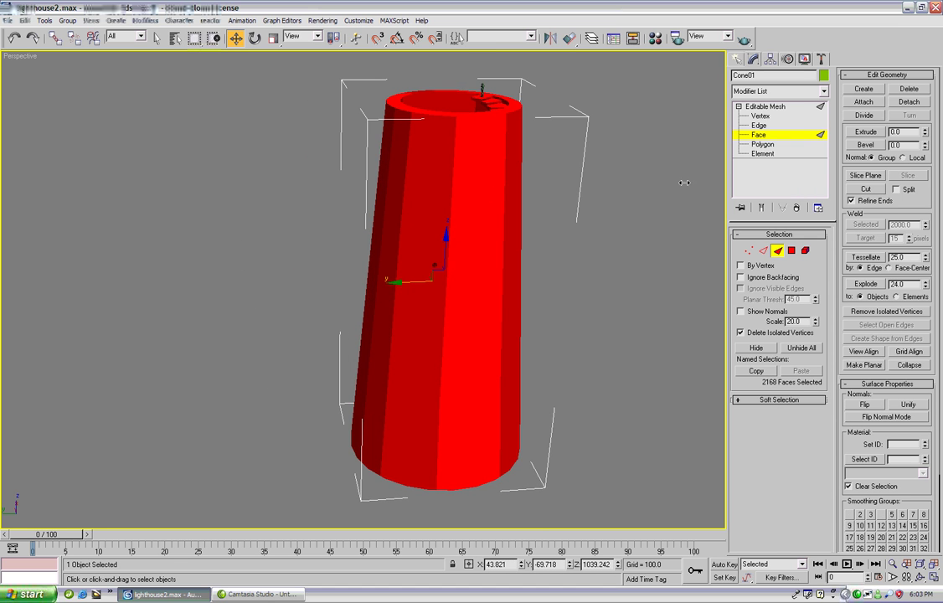
Select all of the tower's vertices at Vertex level to check the vertex count
{"action": "left_click", "coordinate": [761, 116]}
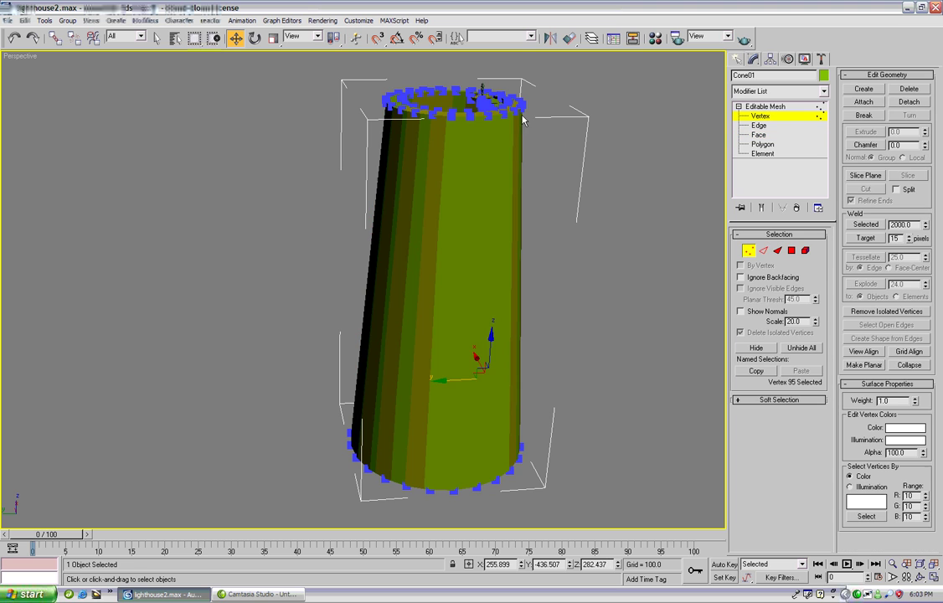
{"action": "key", "text": "ctrl+a"}
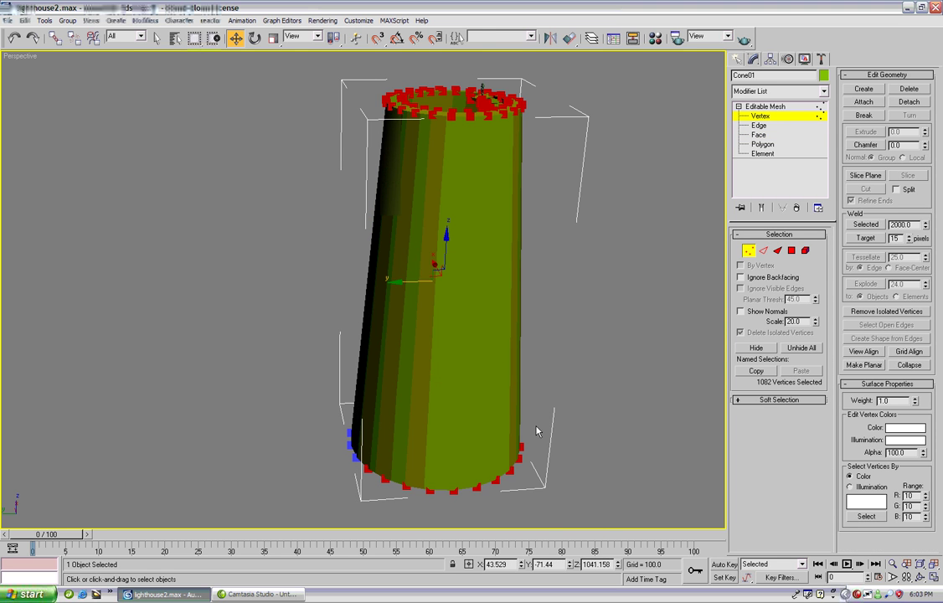
{"action": "left_click_drag", "start_coordinate": [619, 512], "coordinate": [620, 512]}
{"action": "middle_click_drag", "start_coordinate": [495, 200], "coordinate": [425, 302]}
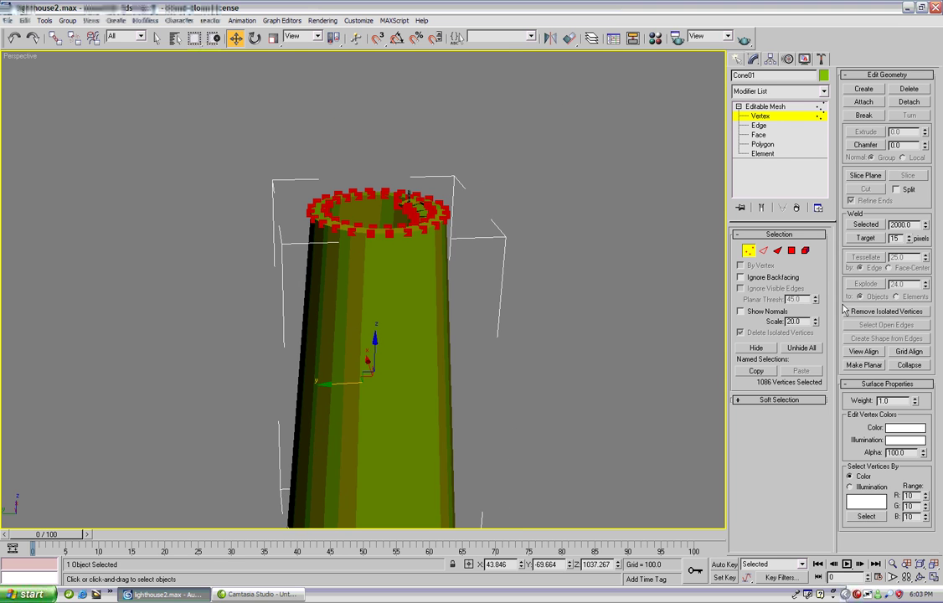
Return to Face level, clear the face selection, and examine the tower's rim and spiral stairs from above
{"action": "left_click", "coordinate": [759, 135]}
{"action": "middle_click_drag", "start_coordinate": [466, 276], "coordinate": [467, 198]}
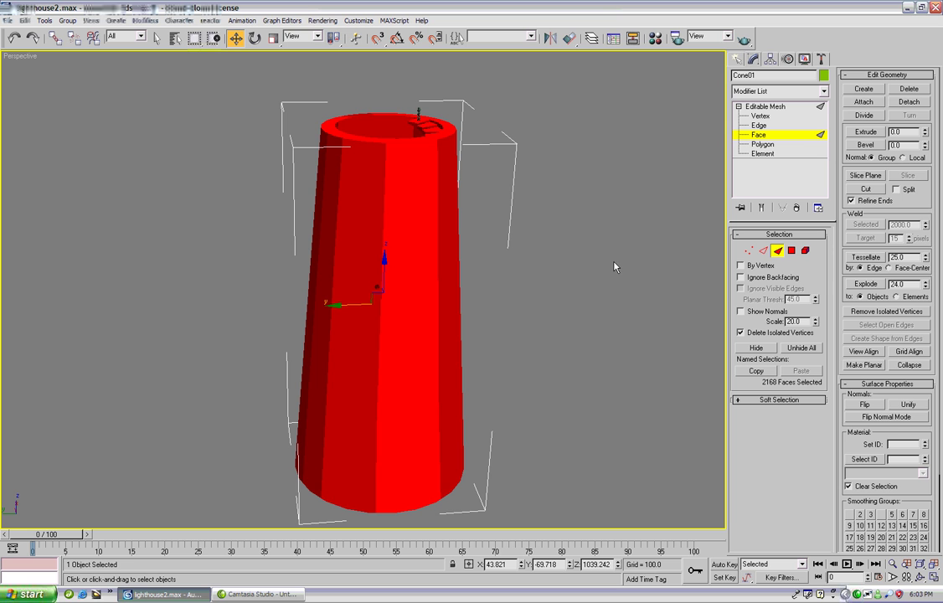
{"action": "left_click", "coordinate": [592, 249]}
{"action": "middle_click_drag", "start_coordinate": [546, 238], "coordinate": [534, 271]}
{"action": "left_click", "coordinate": [920, 577]}
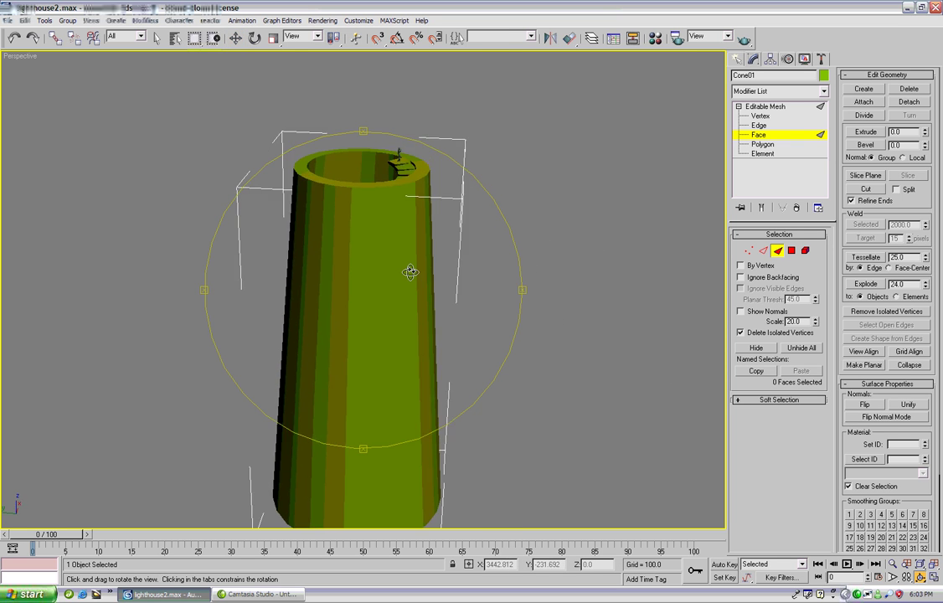
{"action": "mouse_move", "coordinate": [413, 270]}
{"action": "left_mouse_down"}
{"action": "mouse_move", "coordinate": [296, 314]}
{"action": "mouse_move", "coordinate": [421, 350]}
{"action": "mouse_move", "coordinate": [432, 289]}
{"action": "mouse_move", "coordinate": [415, 291]}
{"action": "left_mouse_up"}
{"action": "scroll", "coordinate": [414, 291], "scroll_direction": "up", "scroll_amount": 4}
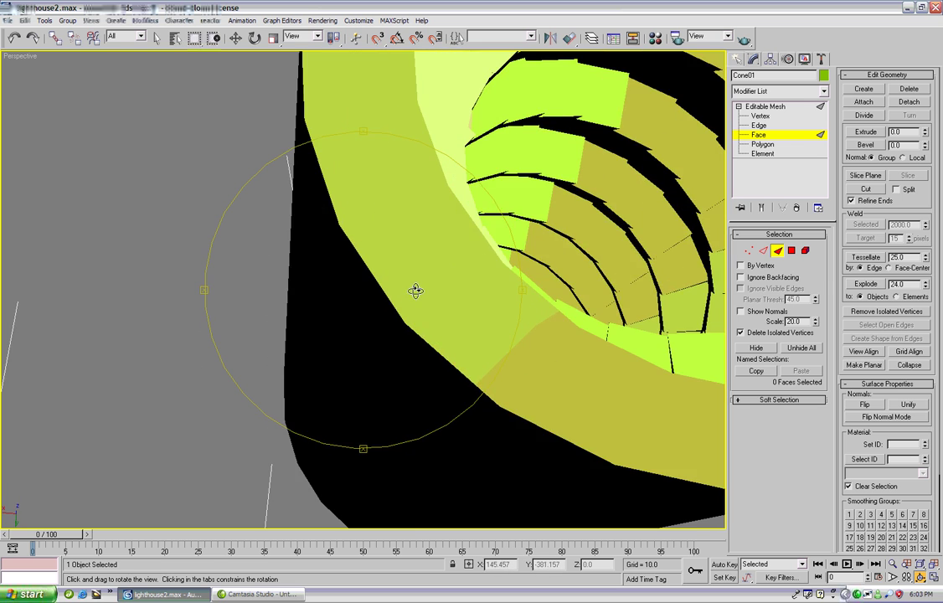
{"action": "left_click_drag", "start_coordinate": [480, 234], "coordinate": [350, 245]}
{"action": "right_click", "coordinate": [350, 245]}
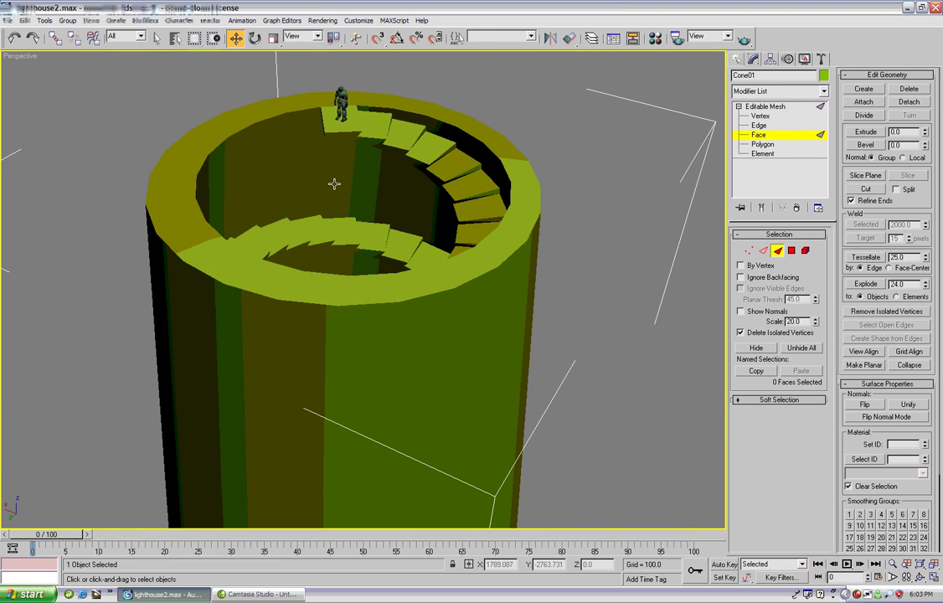
Select the tower's inner-wall faces beneath the upper flight of stairs, starting directly below the standing figure
{"action": "left_click", "coordinate": [338, 180]}
{"action": "left_click", "coordinate": [366, 176], "text": "ctrl"}
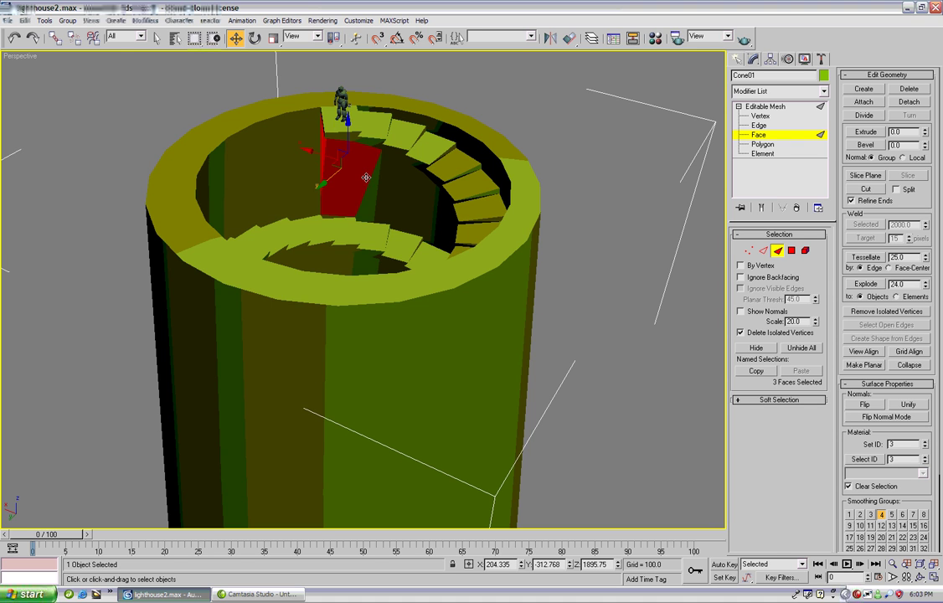
{"action": "left_click", "coordinate": [379, 194], "text": "ctrl"}
{"action": "left_click", "coordinate": [397, 200], "text": "ctrl"}
{"action": "left_click", "coordinate": [415, 210], "text": "ctrl"}
{"action": "left_click", "coordinate": [438, 223], "text": "ctrl"}
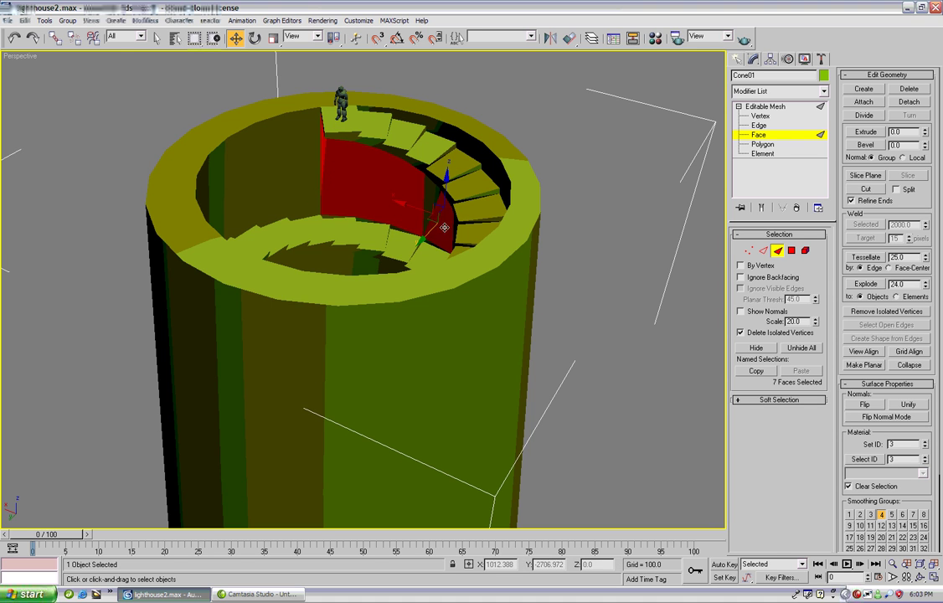
{"action": "left_click", "coordinate": [432, 208], "text": "ctrl"}
Add the inner-wall faces on the open side of the top step, between the rim and the lower stairs, to the selection
{"action": "left_click", "coordinate": [314, 176], "text": "ctrl"}
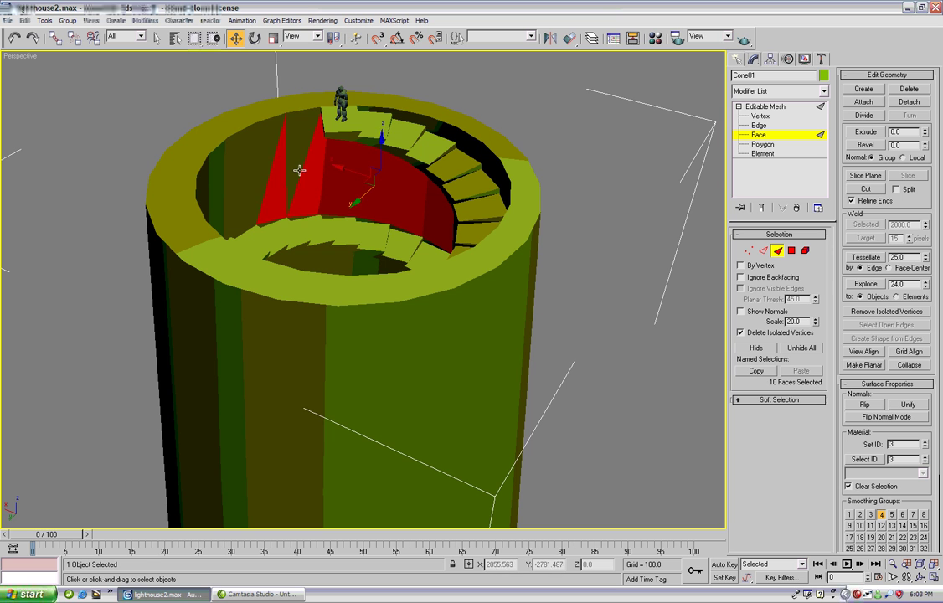
{"action": "left_click", "coordinate": [298, 170], "text": "ctrl"}
{"action": "left_click", "coordinate": [244, 191], "text": "ctrl"}
{"action": "left_click", "coordinate": [265, 181], "text": "ctrl"}
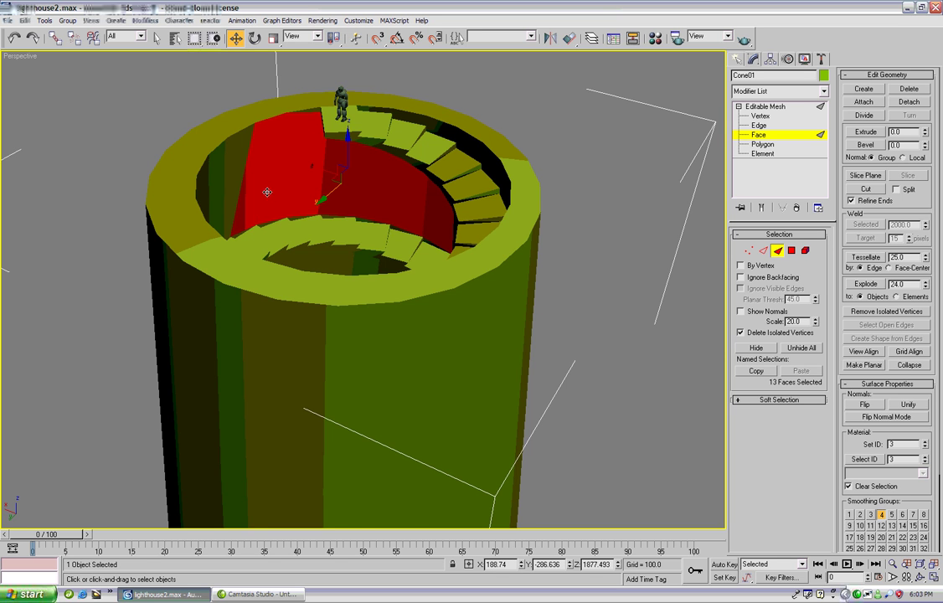
Extend the face selection farther around the inner wall, covering the shaded faces between the upper and lower stair flights
{"action": "scroll", "coordinate": [406, 168], "scroll_direction": "down", "scroll_amount": 4}
{"action": "left_click", "coordinate": [921, 578]}
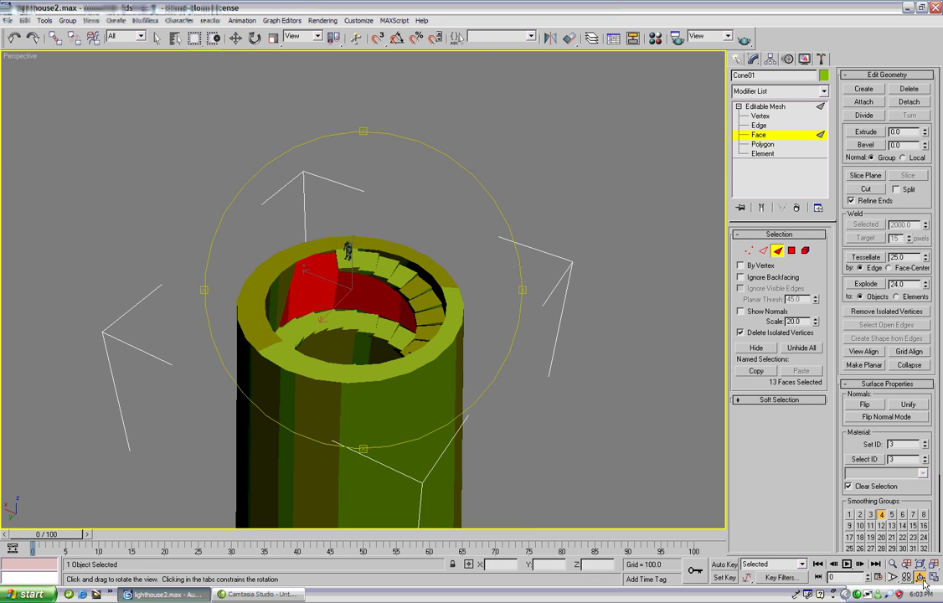
{"action": "left_click_drag", "start_coordinate": [358, 276], "coordinate": [398, 277]}
{"action": "scroll", "coordinate": [415, 296], "scroll_direction": "up", "scroll_amount": 5}
{"action": "right_click", "coordinate": [434, 304]}
{"action": "left_click", "coordinate": [409, 304], "text": "ctrl"}
{"action": "left_click", "coordinate": [427, 305], "text": "ctrl"}
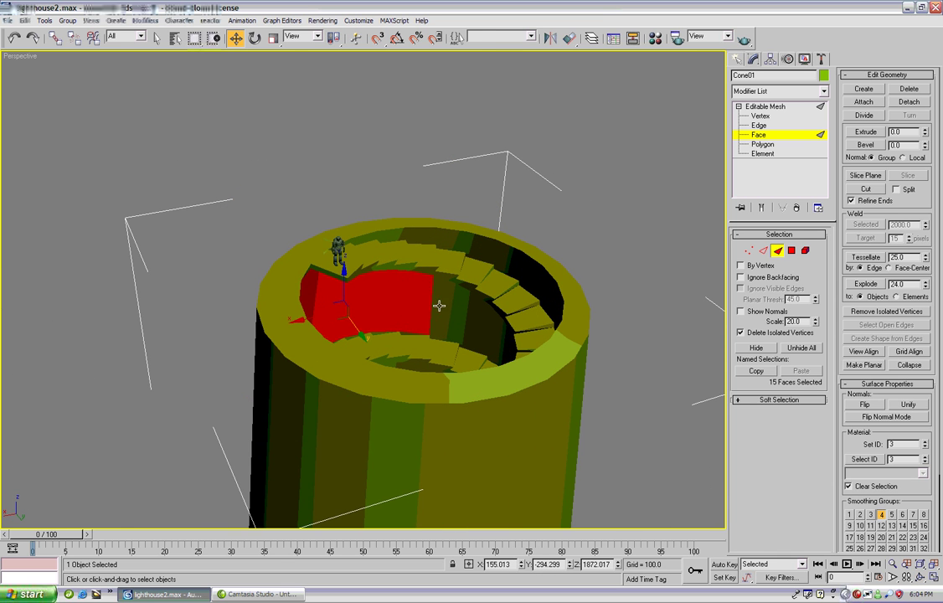
{"action": "left_click", "coordinate": [446, 307], "text": "ctrl"}
{"action": "left_click", "coordinate": [440, 293], "text": "ctrl"}
{"action": "left_click", "coordinate": [468, 311], "text": "ctrl"}
{"action": "left_click", "coordinate": [423, 286], "text": "ctrl"}
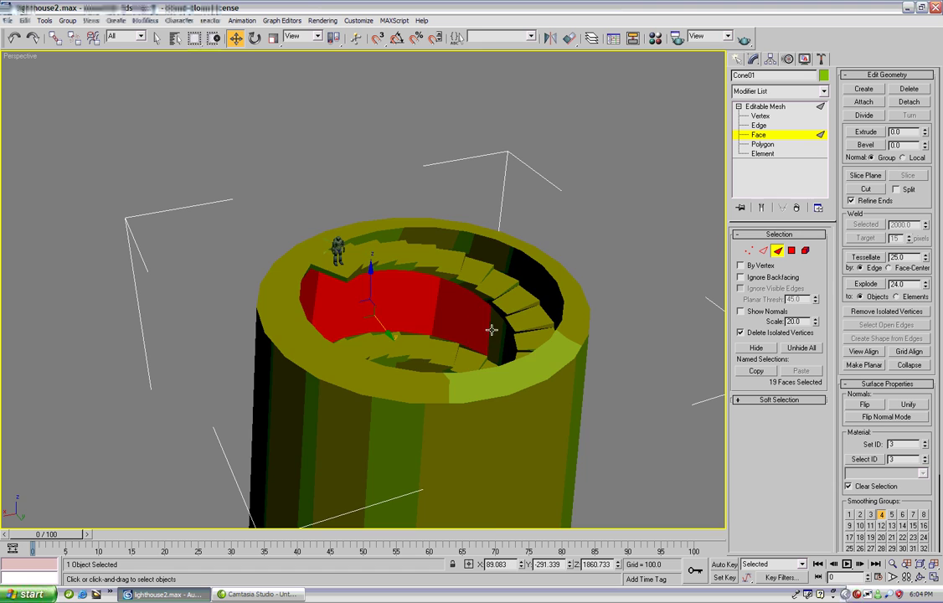
{"action": "scroll", "coordinate": [381, 344], "scroll_direction": "down", "scroll_amount": 6}
{"action": "scroll", "coordinate": [366, 336], "scroll_direction": "up", "scroll_amount": 5}
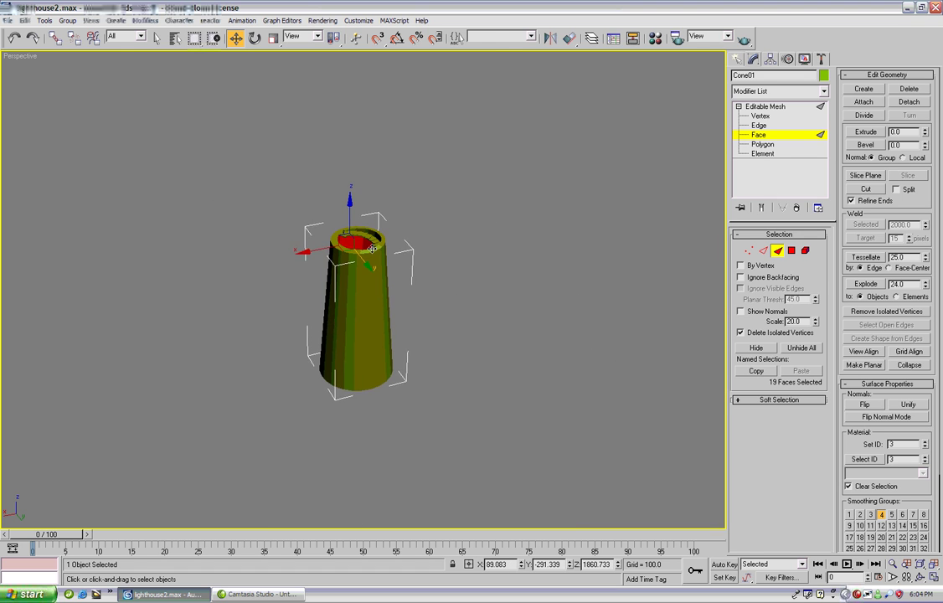